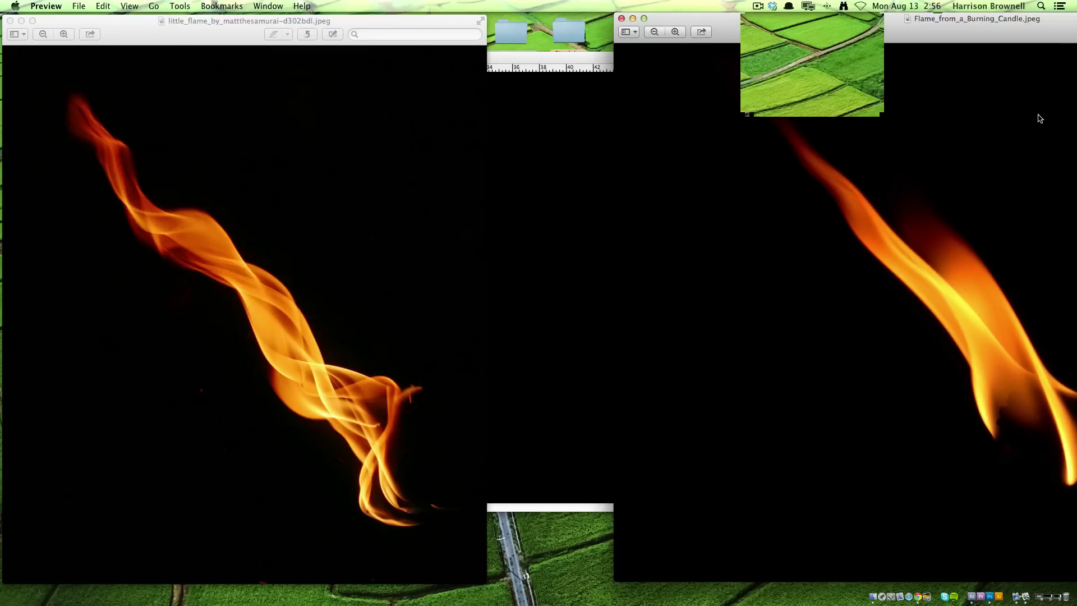
- Open the firehand.jpg example in Preview, try rectangle selections on it, then close it
drag(974, 50, 974, 49)
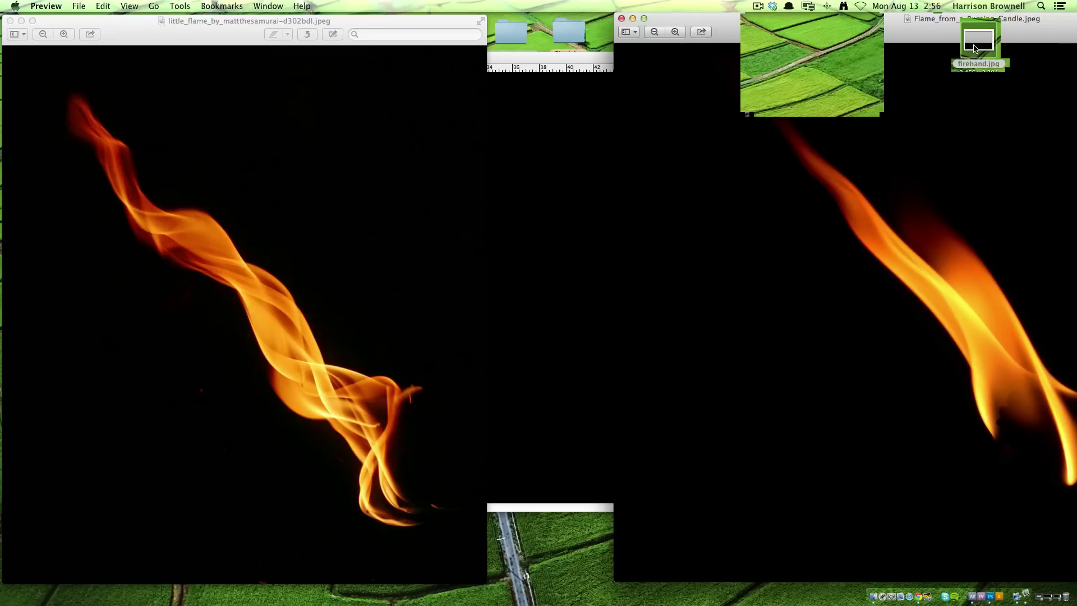
double_click(975, 49)
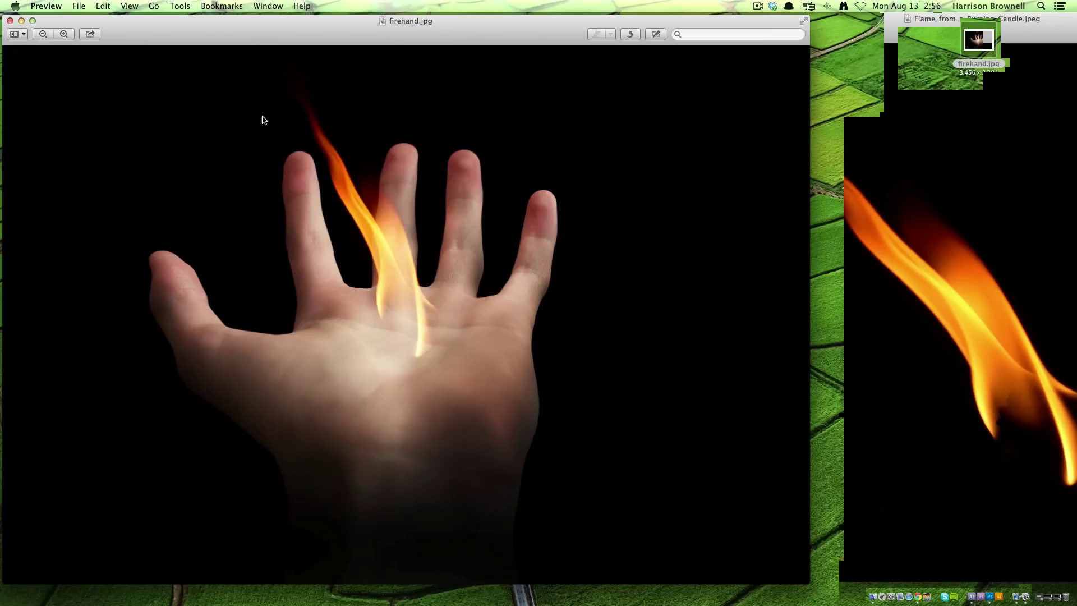
drag(226, 86, 548, 423)
click(613, 445)
drag(771, 552, 2, 47)
drag(411, 238, 435, 352)
click(10, 21)
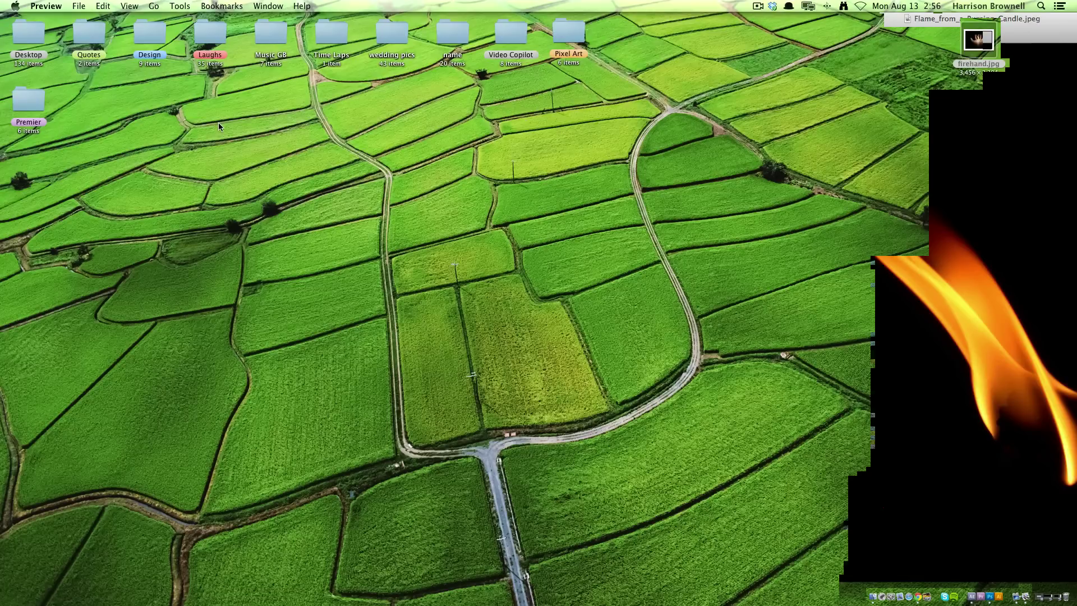
- View and close IMG_2794.JPG, then view and close Flame_from_a_Burning_Candle.jpeg in Preview
double_click(1047, 113)
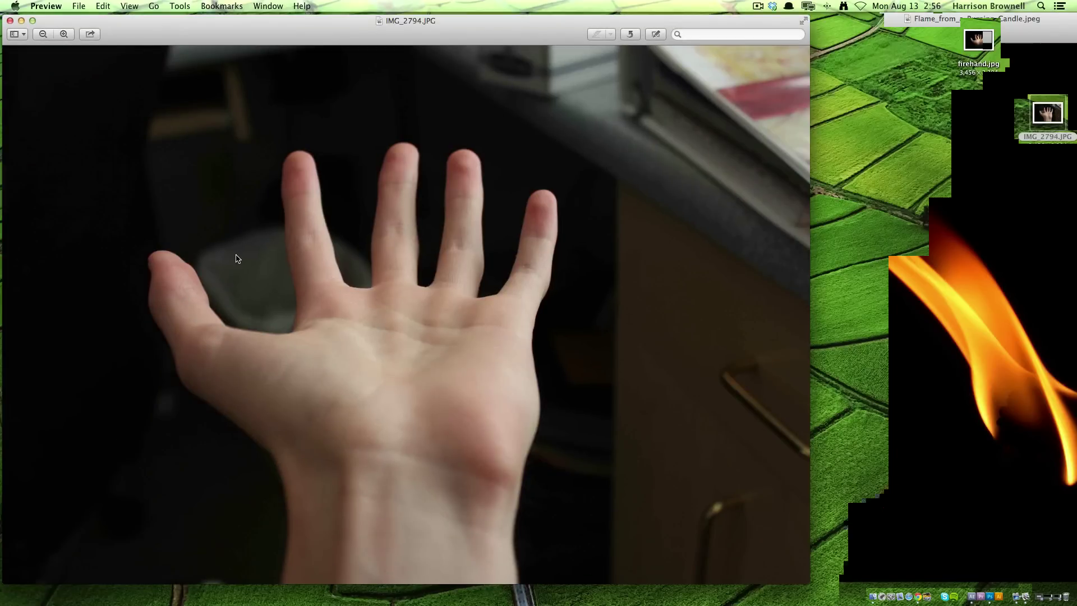
click(10, 21)
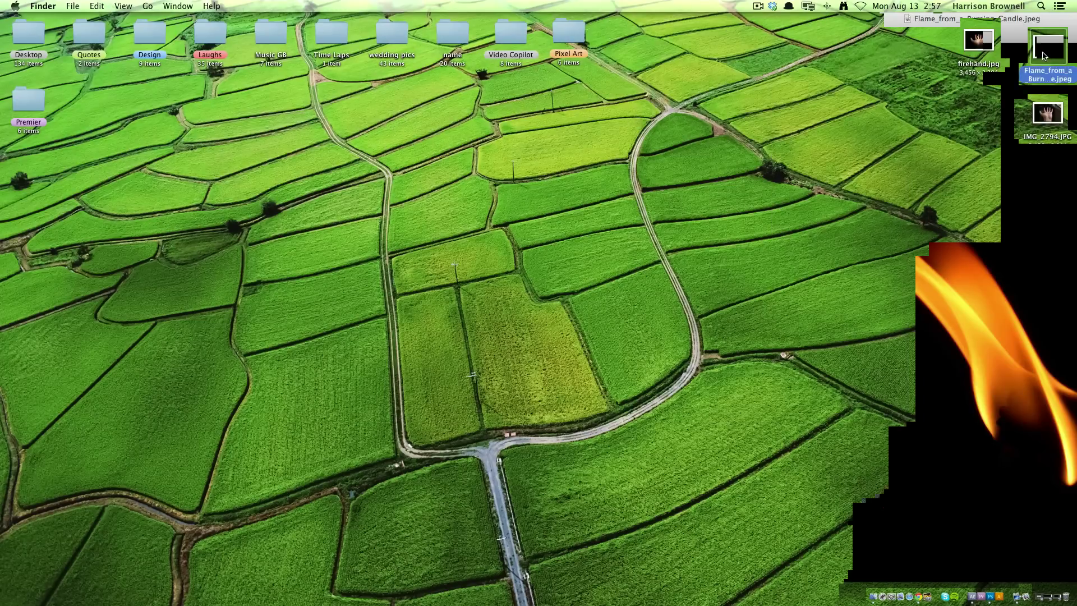
double_click(1044, 56)
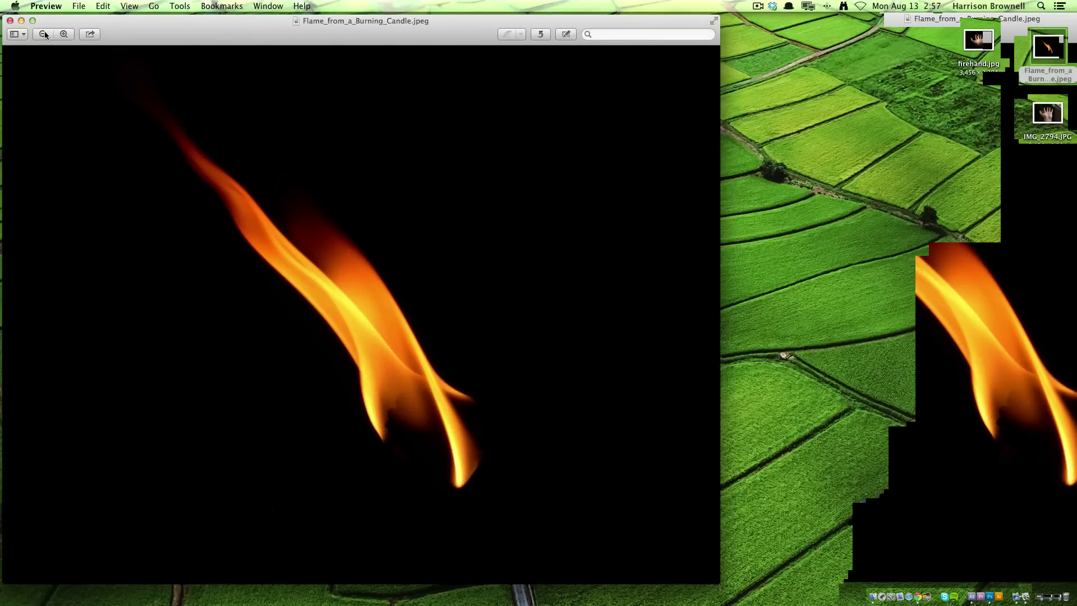
click(9, 21)
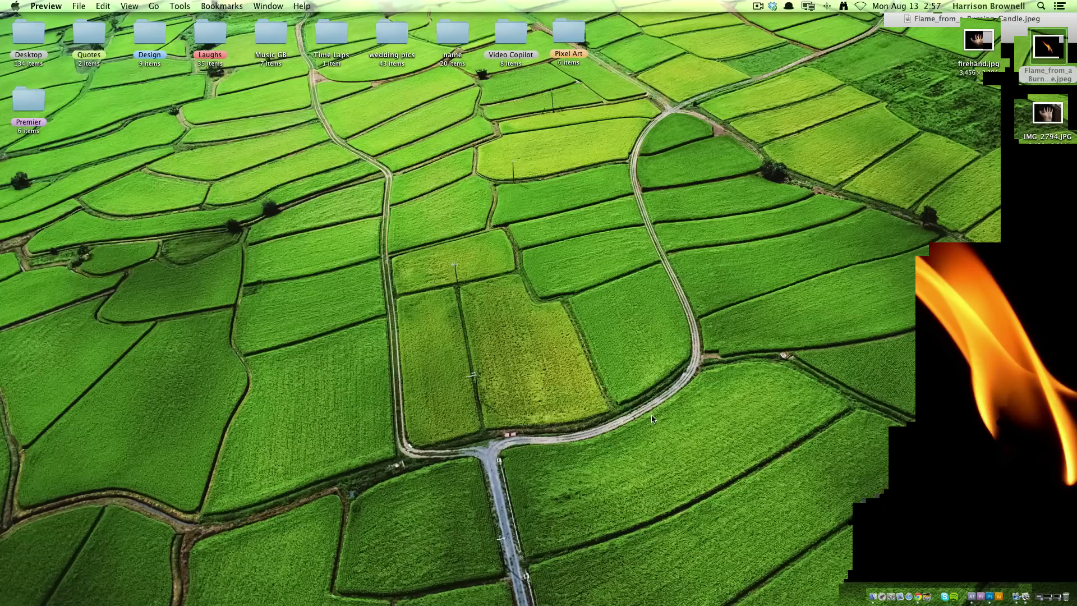
- Search Google for 'flame' in Chrome and show the image results
click(918, 596)
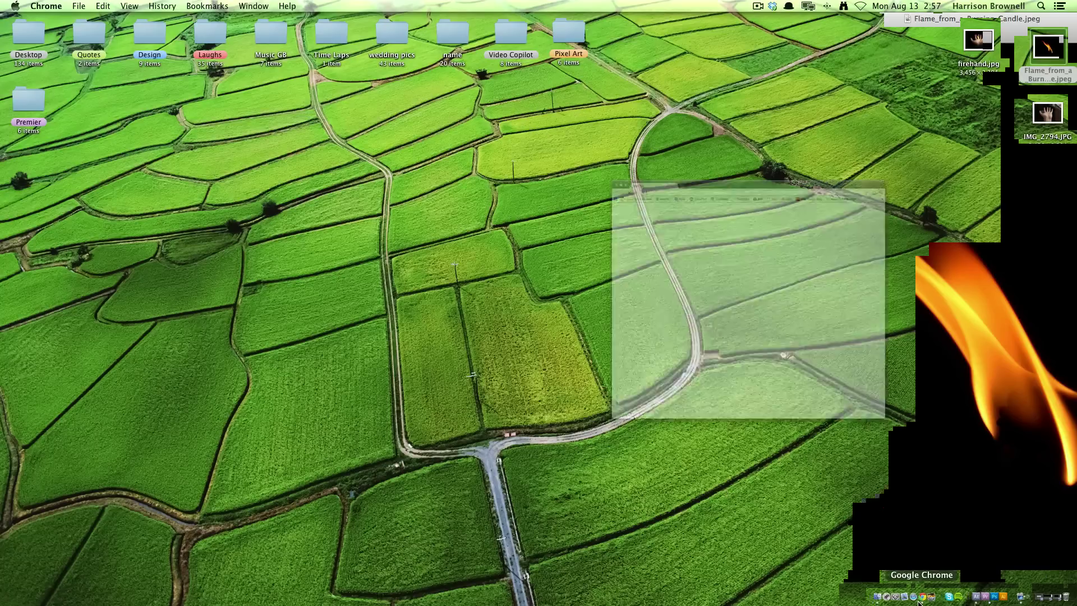
text(flame)
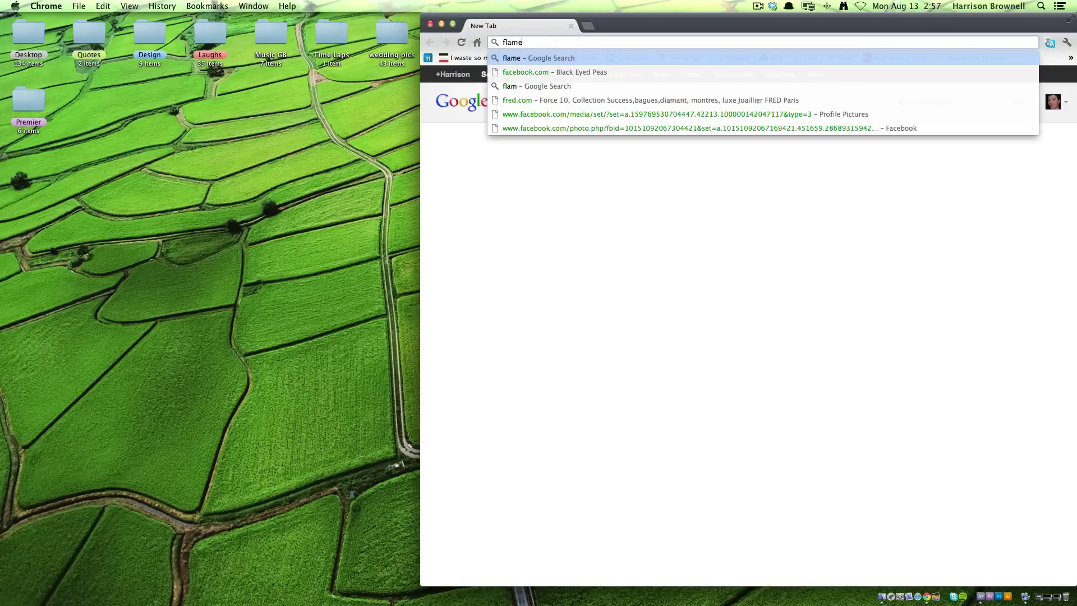
key(Return)
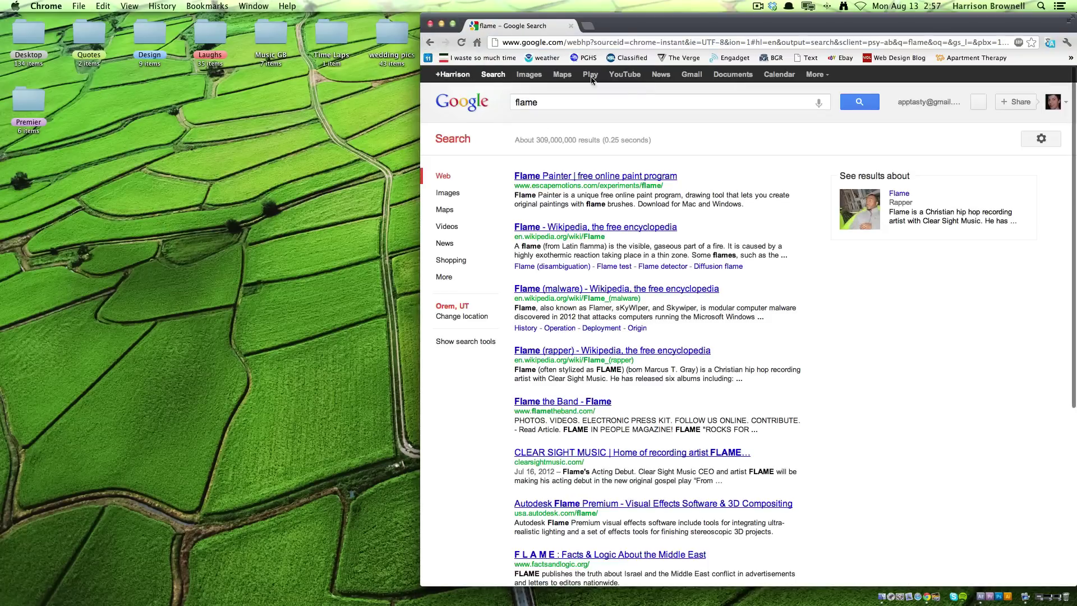
click(530, 76)
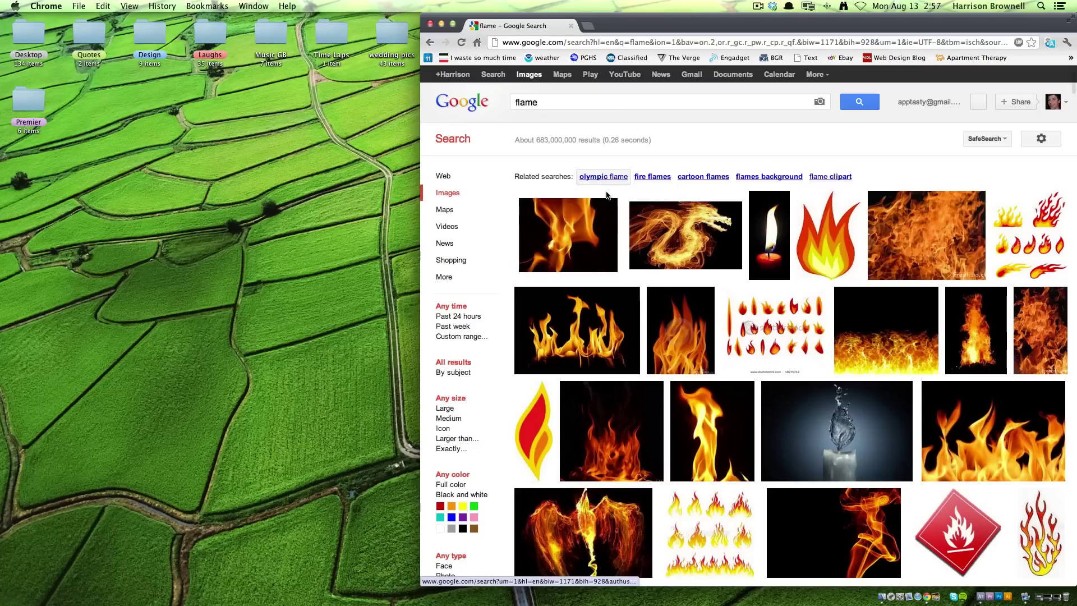
- Open the full-size candle flame photo from the results, then close the browser
scroll(767, 388, down, 5)
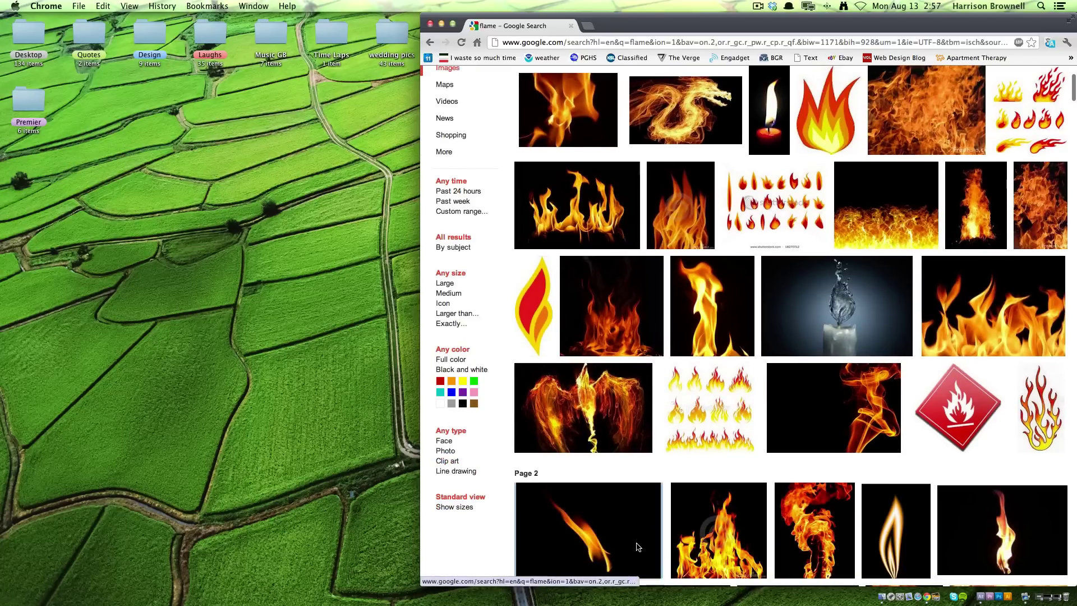
scroll(594, 533, down, 3)
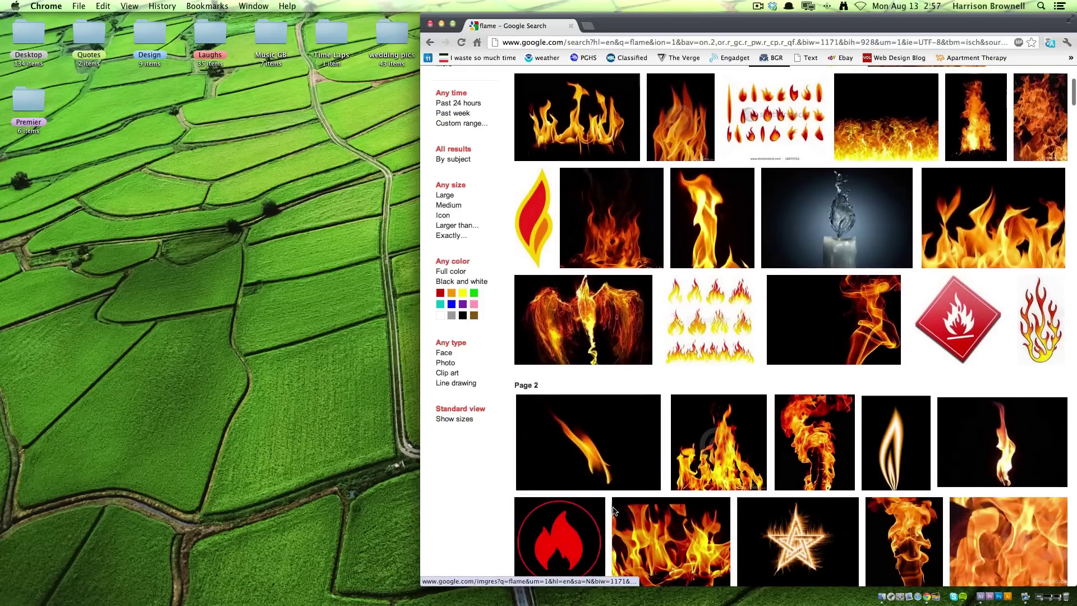
click(587, 437)
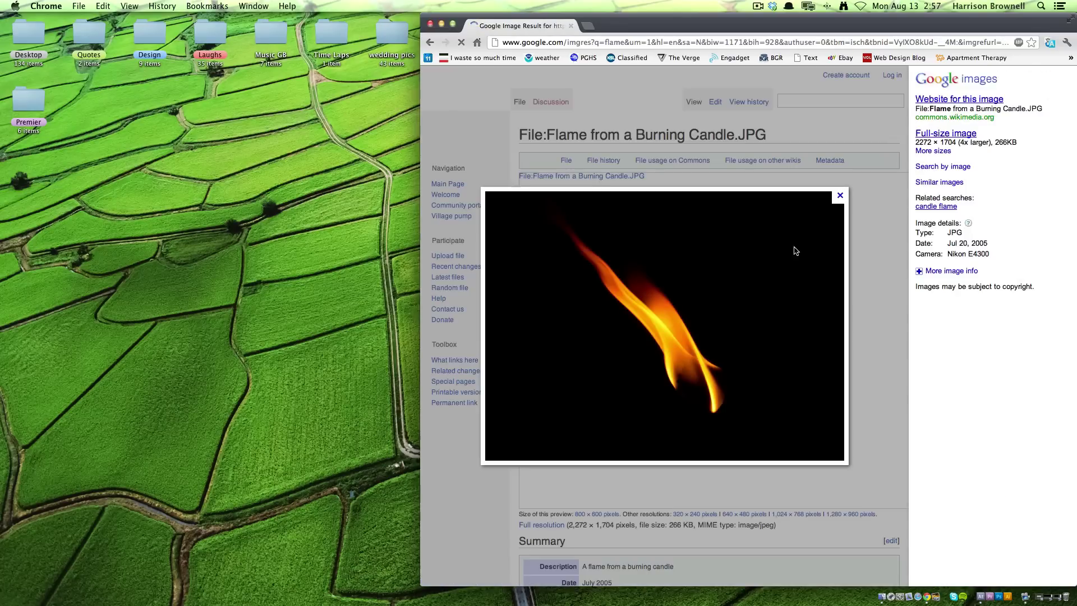
click(956, 134)
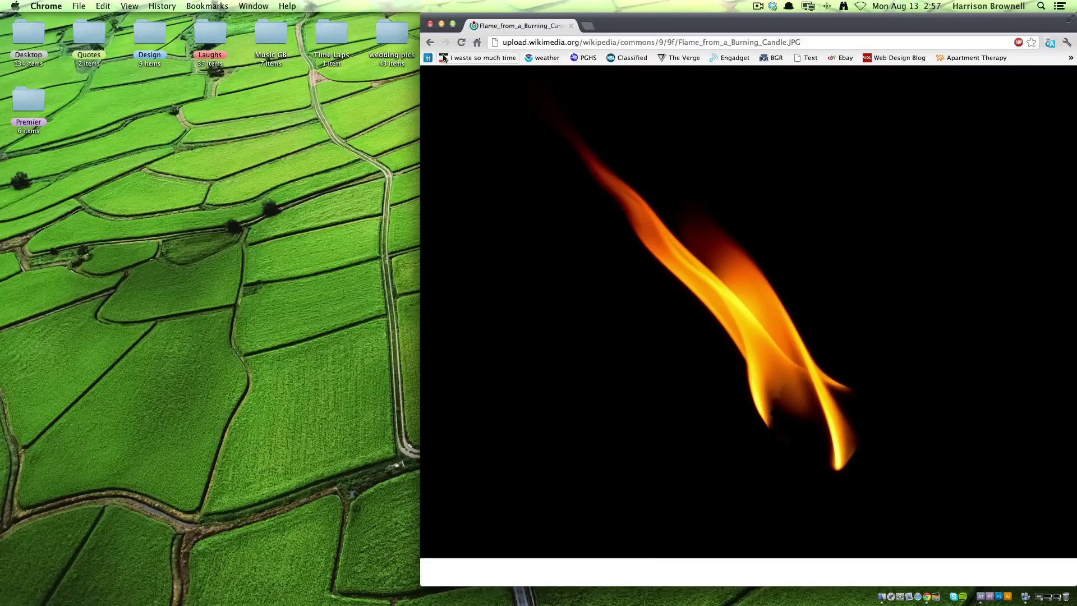
click(430, 24)
- Rearrange the desktop image files and drag IMG_2794.JPG onto Photoshop in the Dock
click(1021, 86)
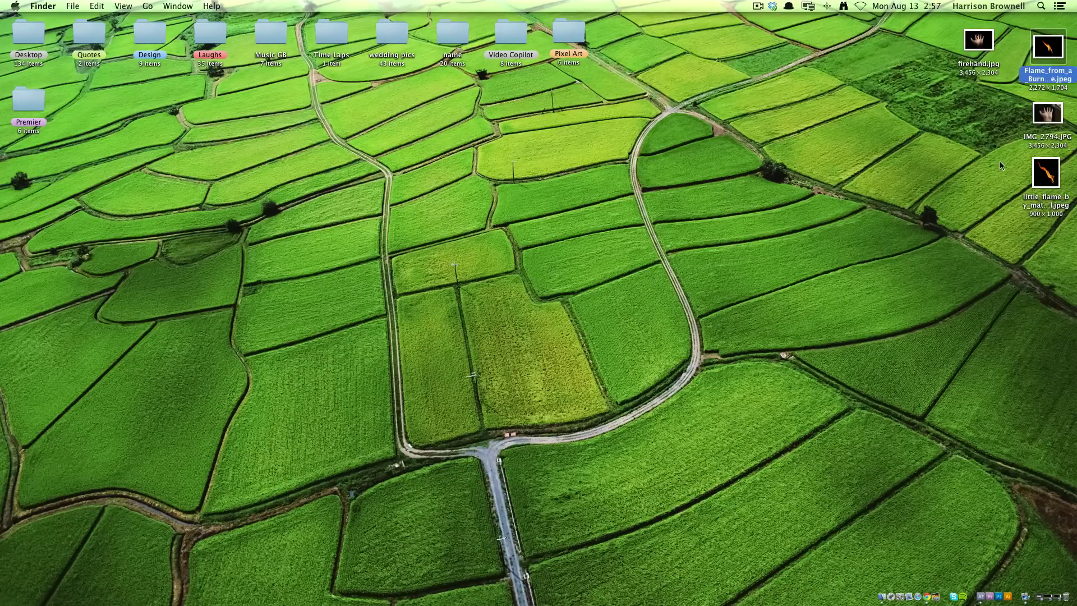
drag(1050, 52, 1047, 49)
drag(982, 46, 985, 49)
click(967, 170)
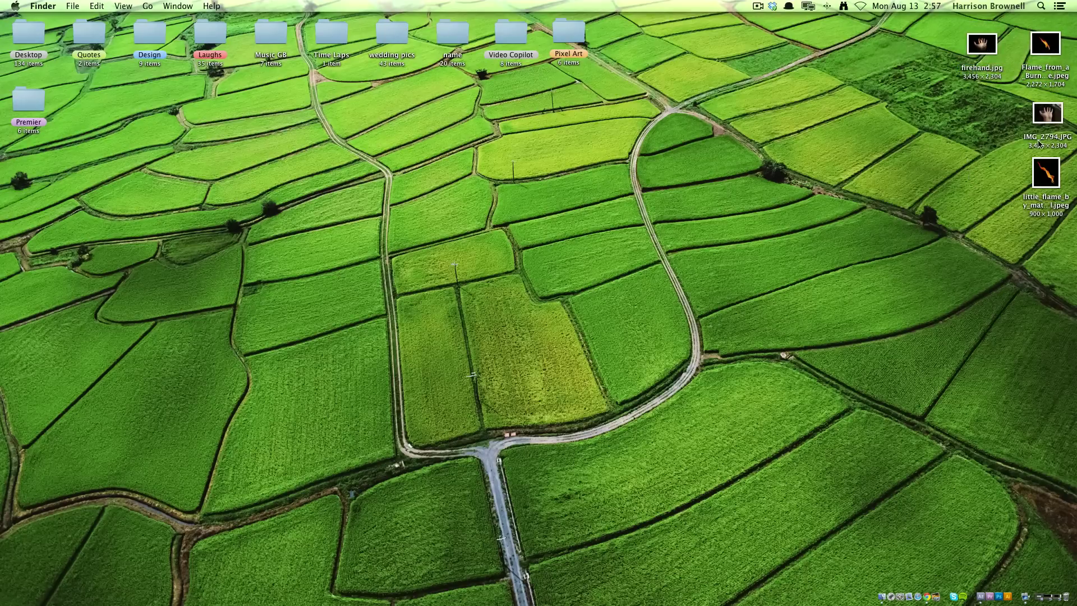
drag(1055, 116, 1001, 593)
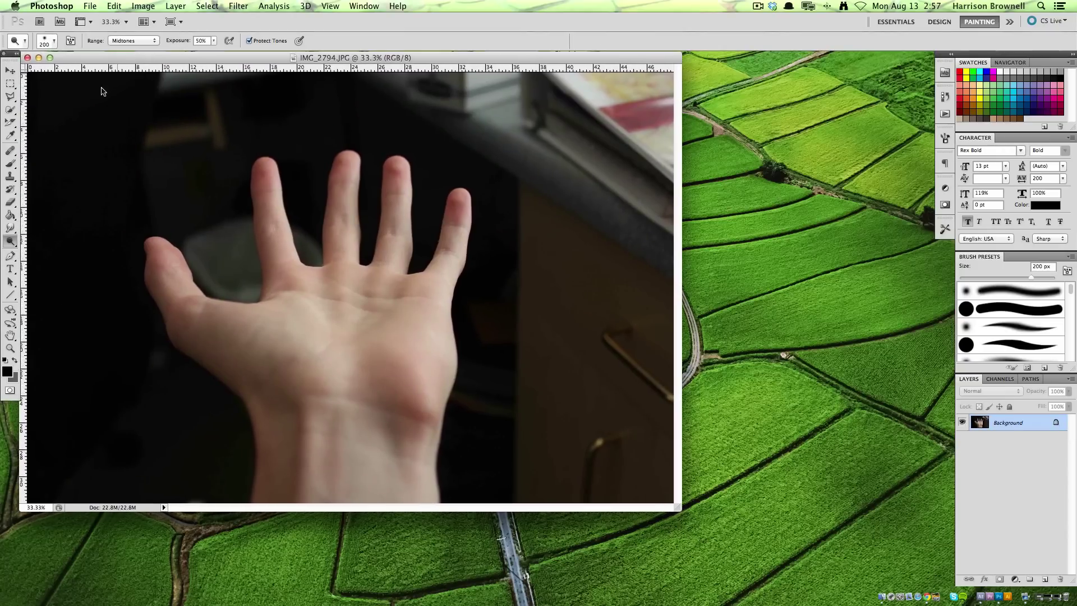
- Quick-select the hand, convert Background to Layer 0, and open the selection's context menu
click(10, 109)
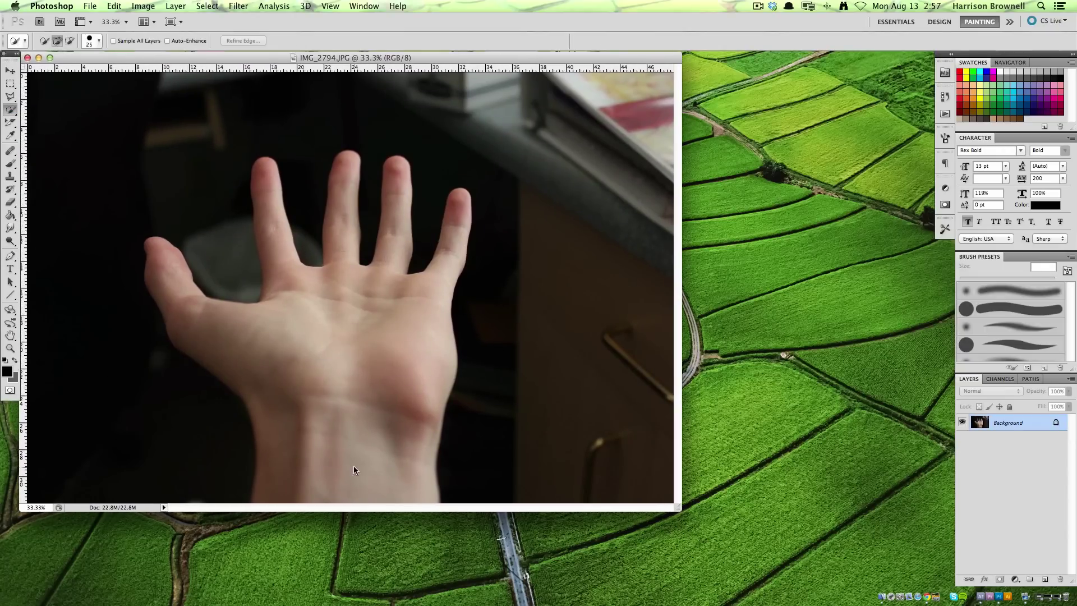
mouse_move(355, 469)
mouse_down()
mouse_move(351, 353)
mouse_move(301, 298)
mouse_move(274, 233)
mouse_up()
double_click(1020, 423)
key(Return)
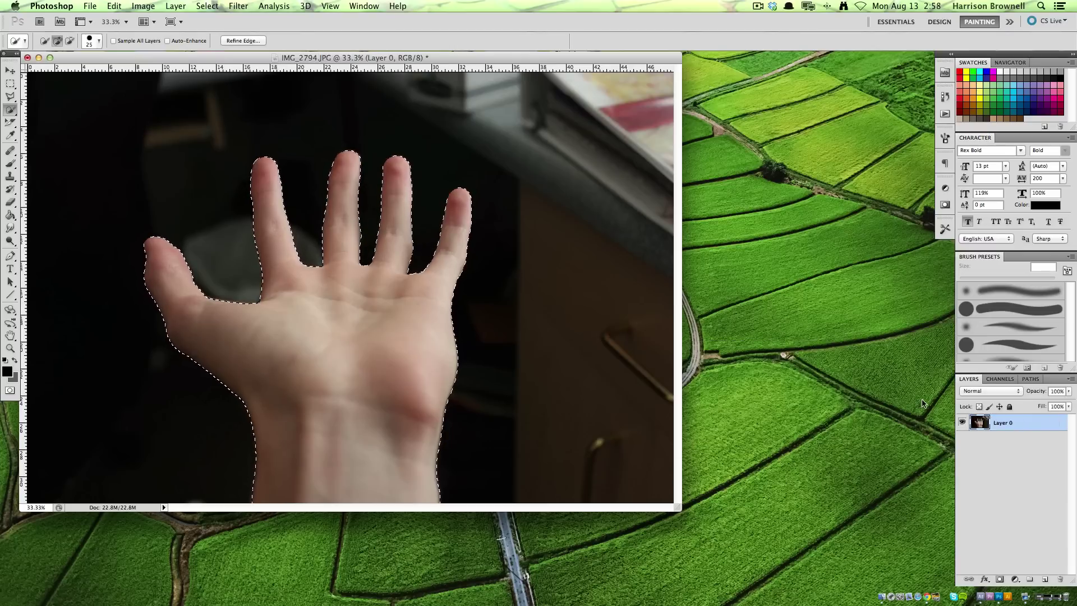
right_click(364, 319)
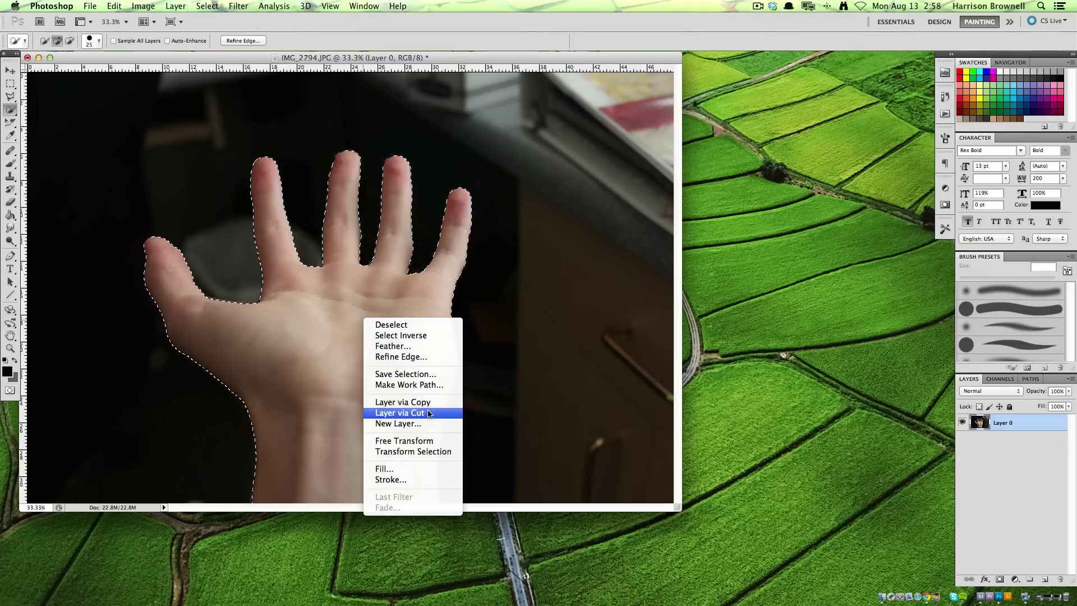
- In Refine Edge set Radius 10.9 px, Smooth 15, Feather 2.0 px, Contrast 31%, Shift Edge -5%
click(435, 357)
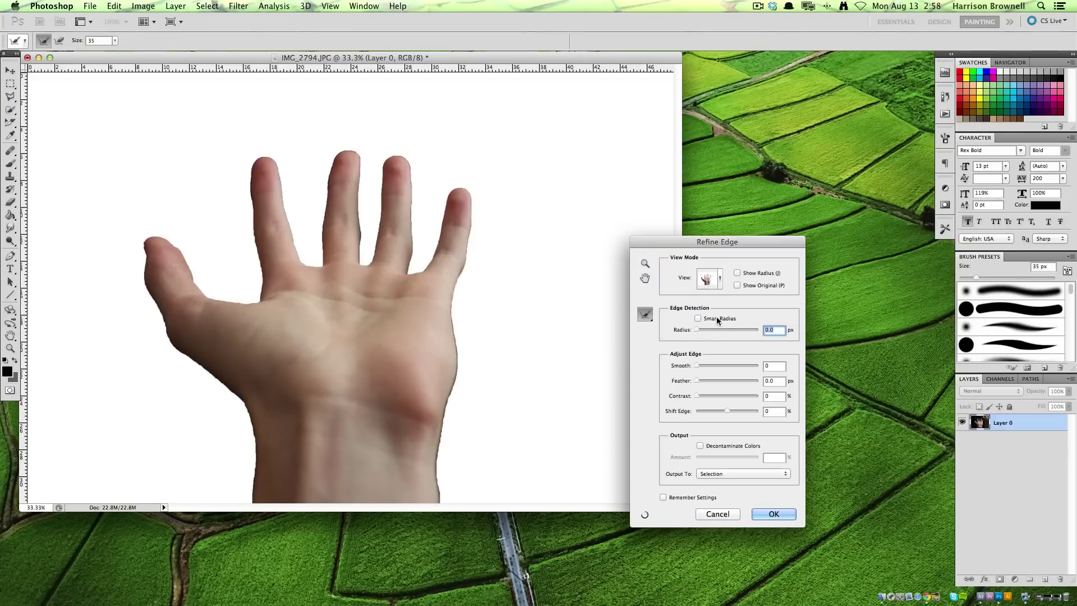
drag(697, 330, 720, 328)
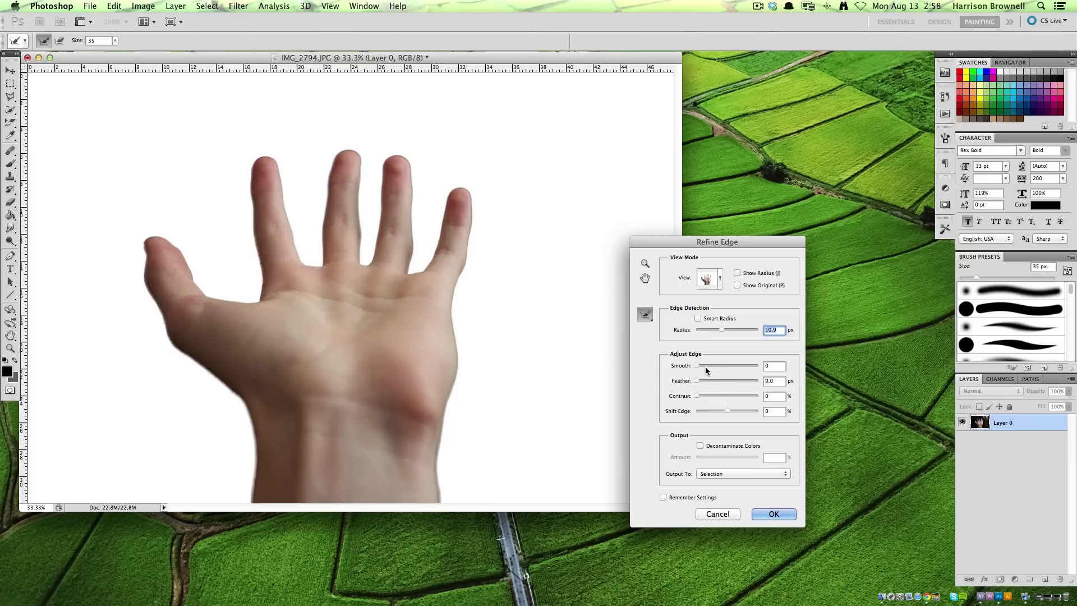
mouse_move(705, 365)
mouse_down()
mouse_move(713, 366)
mouse_move(704, 380)
mouse_up()
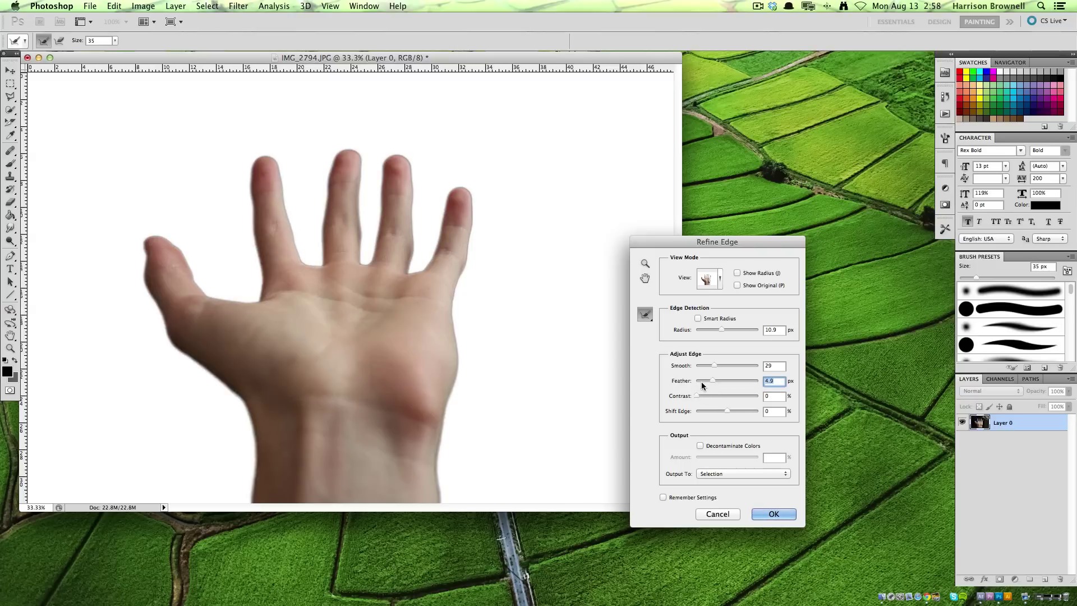
click(707, 380)
click(703, 382)
click(705, 366)
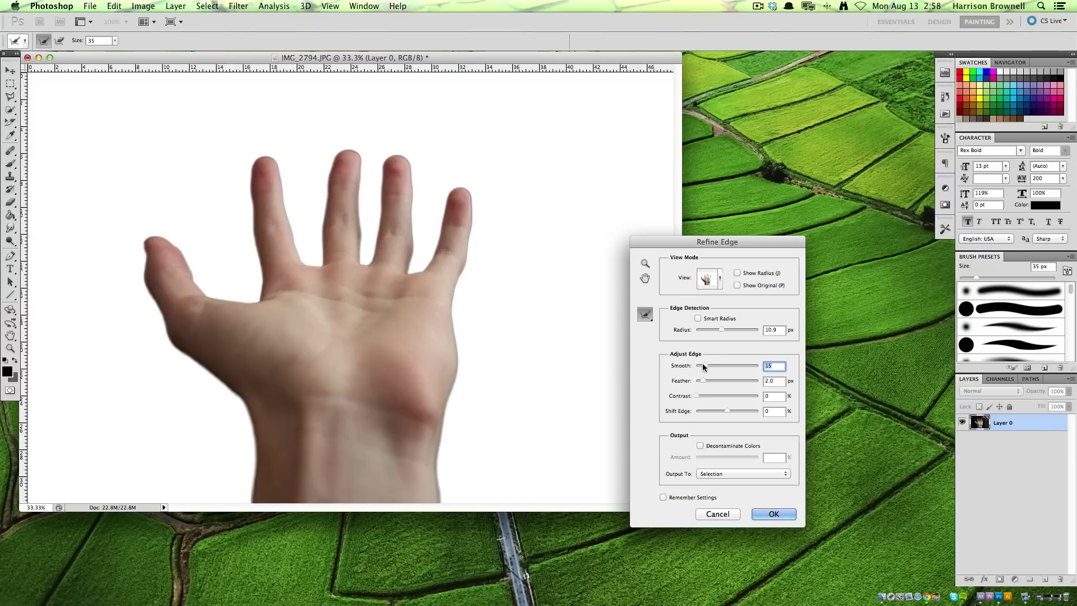
click(716, 411)
drag(716, 411, 725, 411)
click(702, 395)
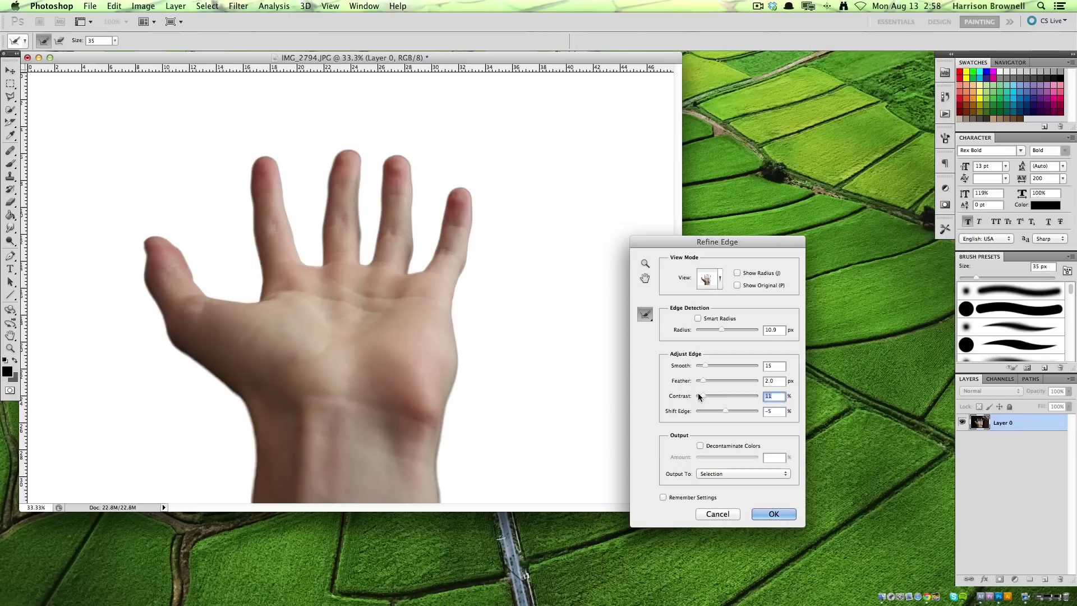
click(715, 396)
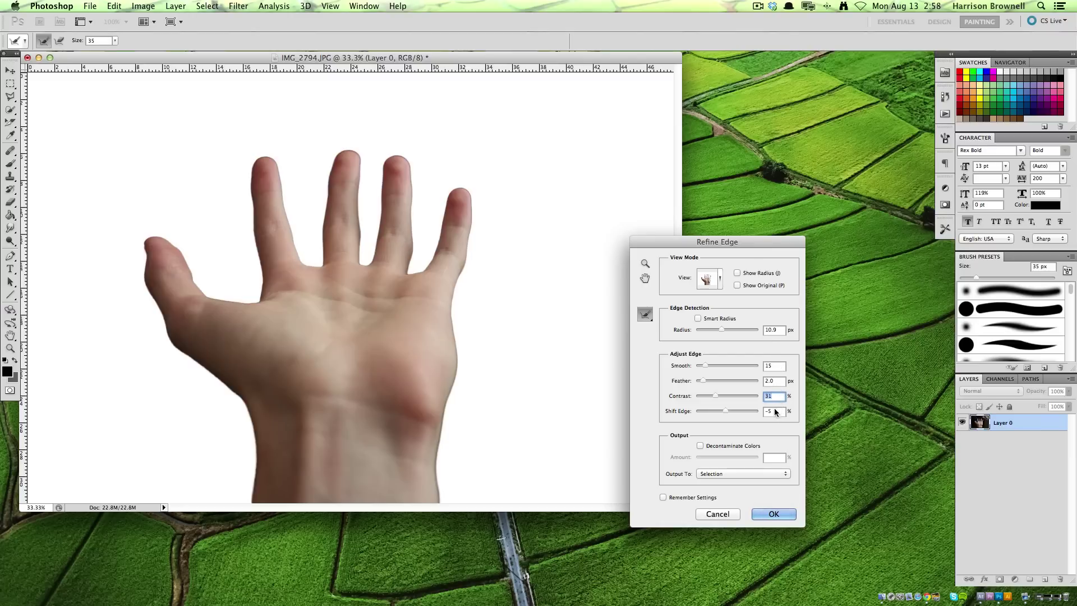
click(777, 515)
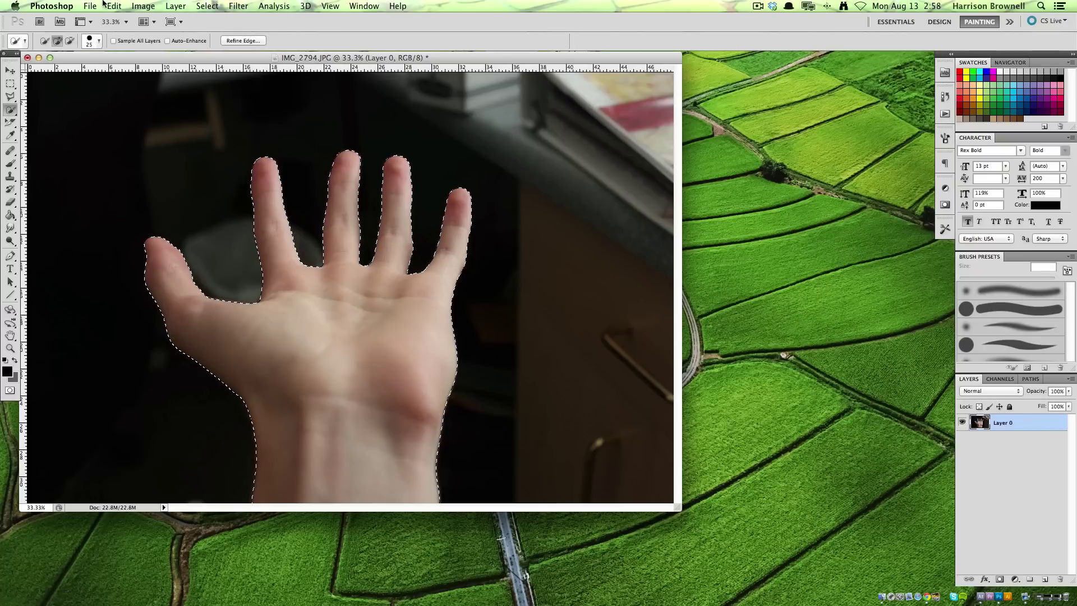
- Find 'layer via copy' in Help search and run it to copy the hand to Layer 1
click(398, 7)
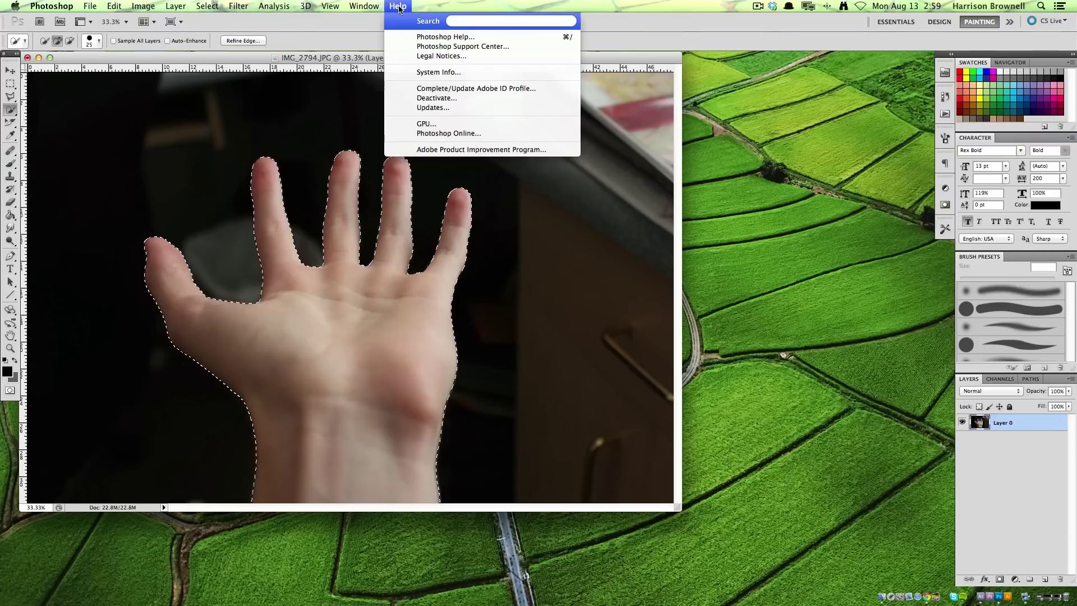
text(l)
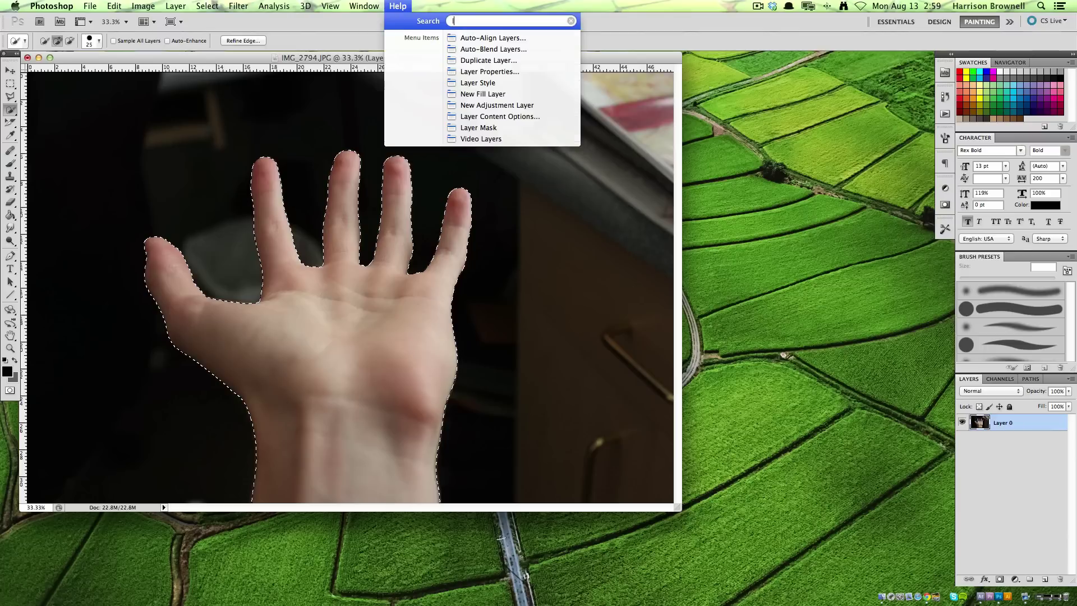
text(ayer via )
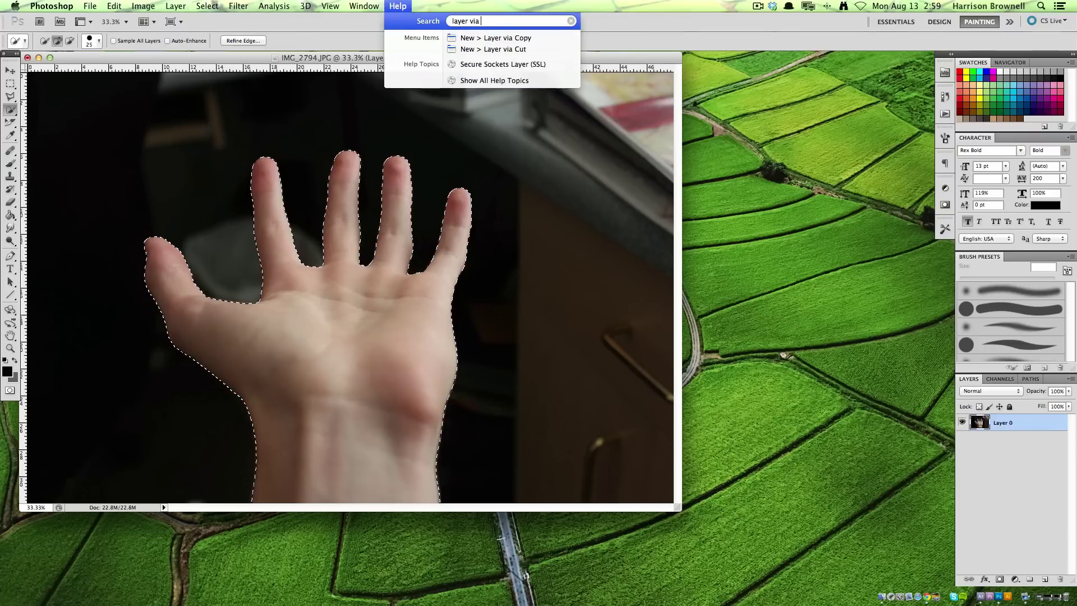
text(copy)
key(Down)
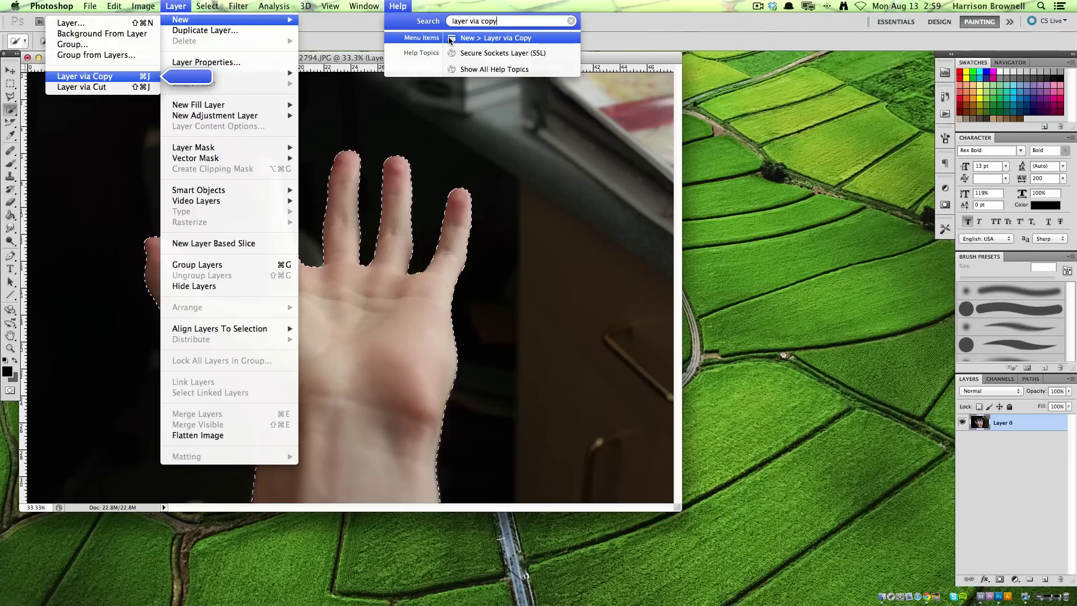
click(482, 37)
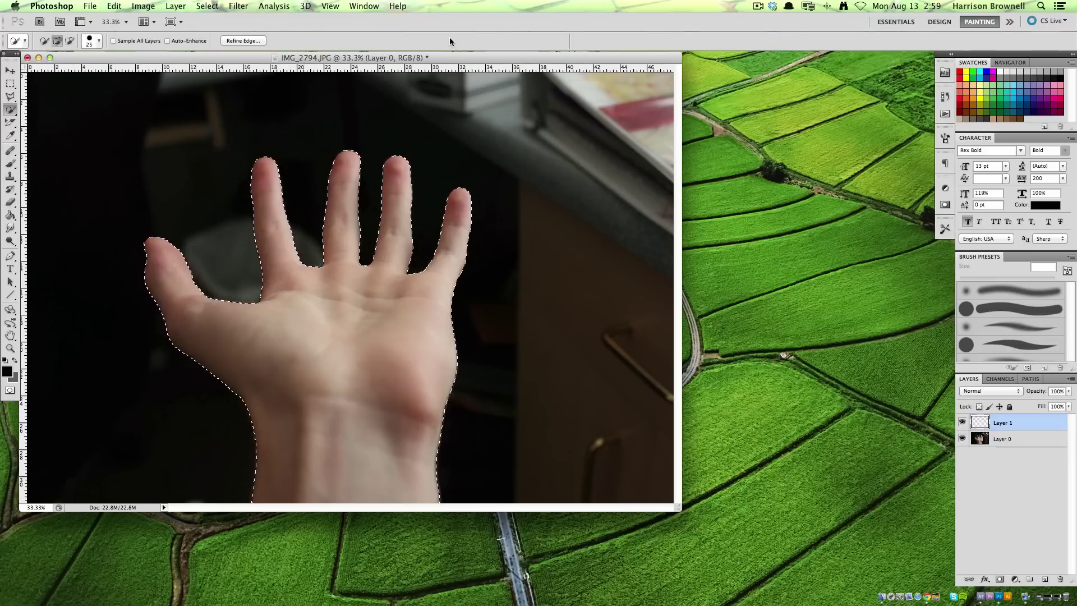
- Hide Layer 0 and add a new empty layer at the bottom of the stack
click(961, 438)
click(1044, 579)
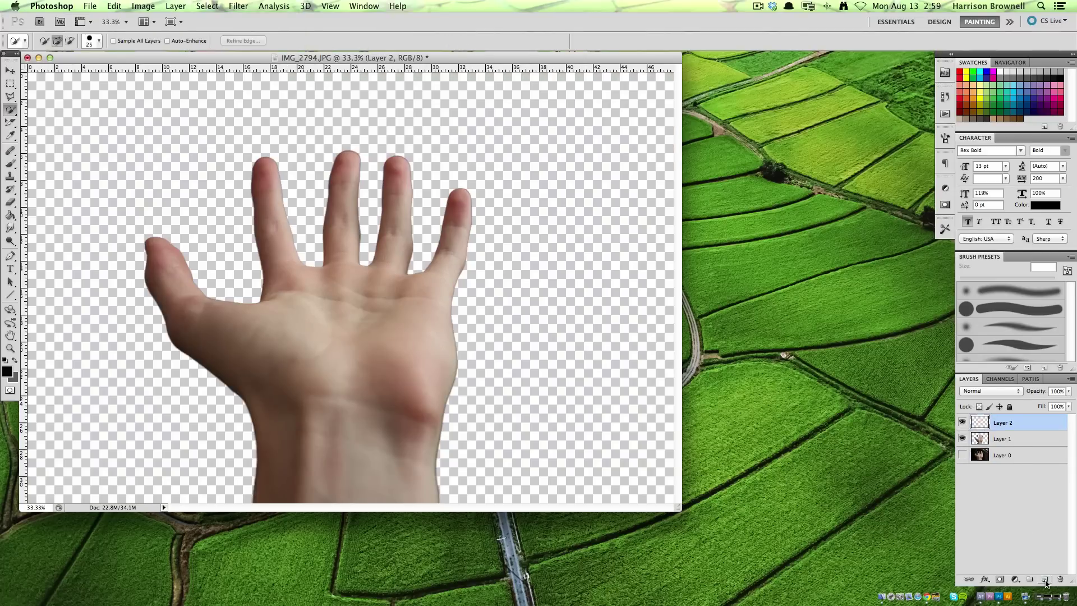
drag(1014, 421, 1007, 469)
- Fill the new bottom layer with black using the Paint Bucket
click(7, 371)
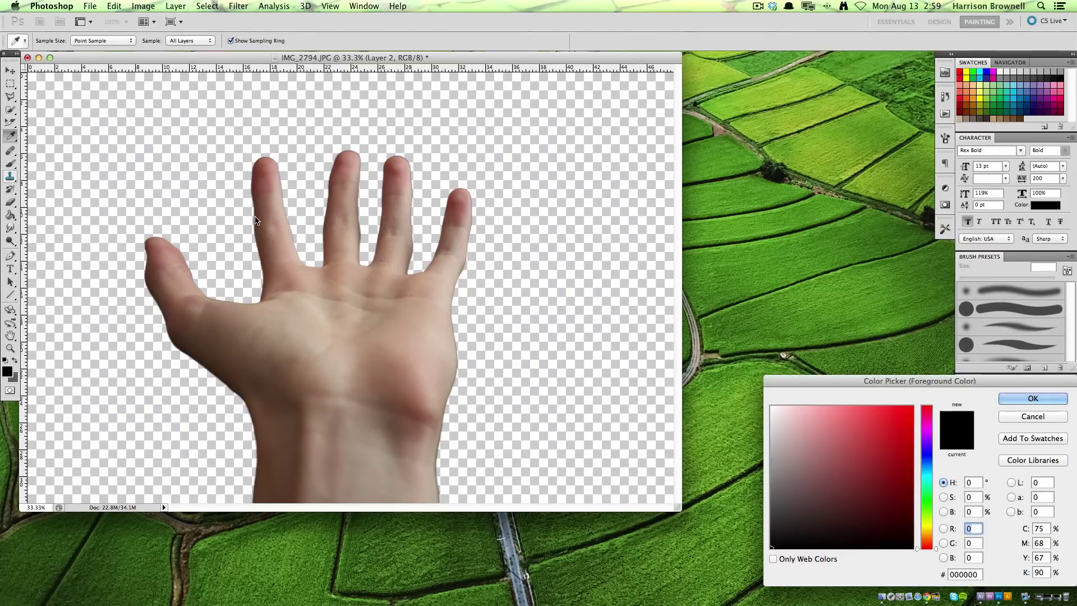
click(1014, 403)
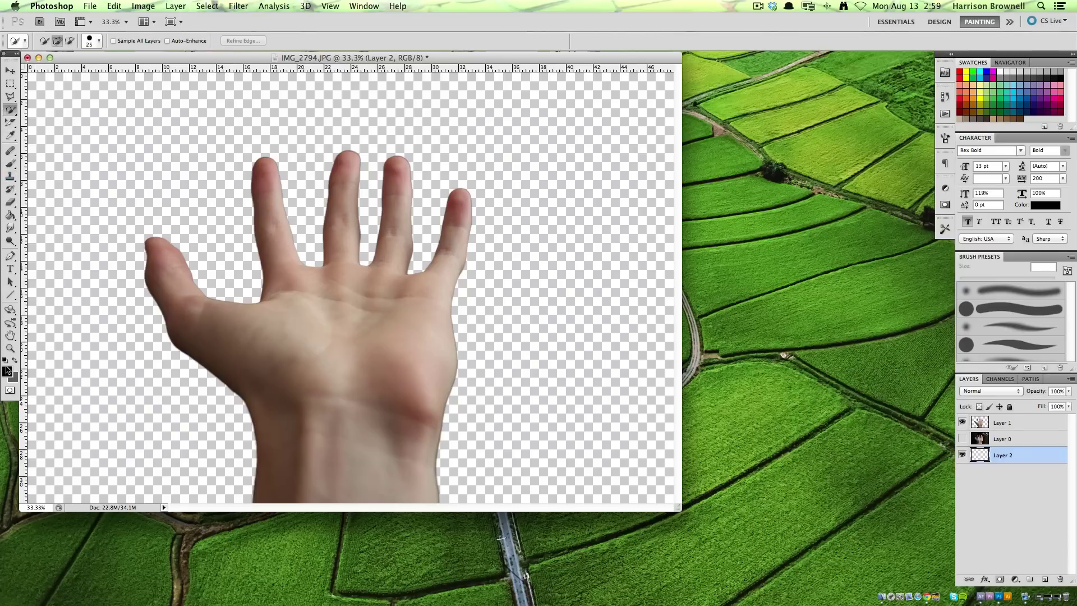
click(10, 216)
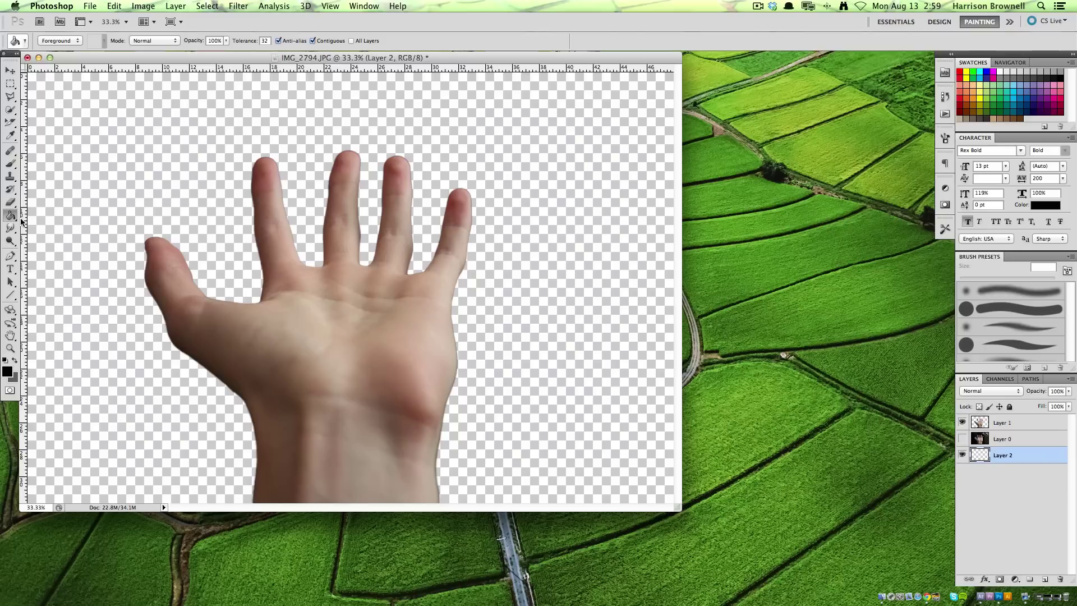
click(106, 175)
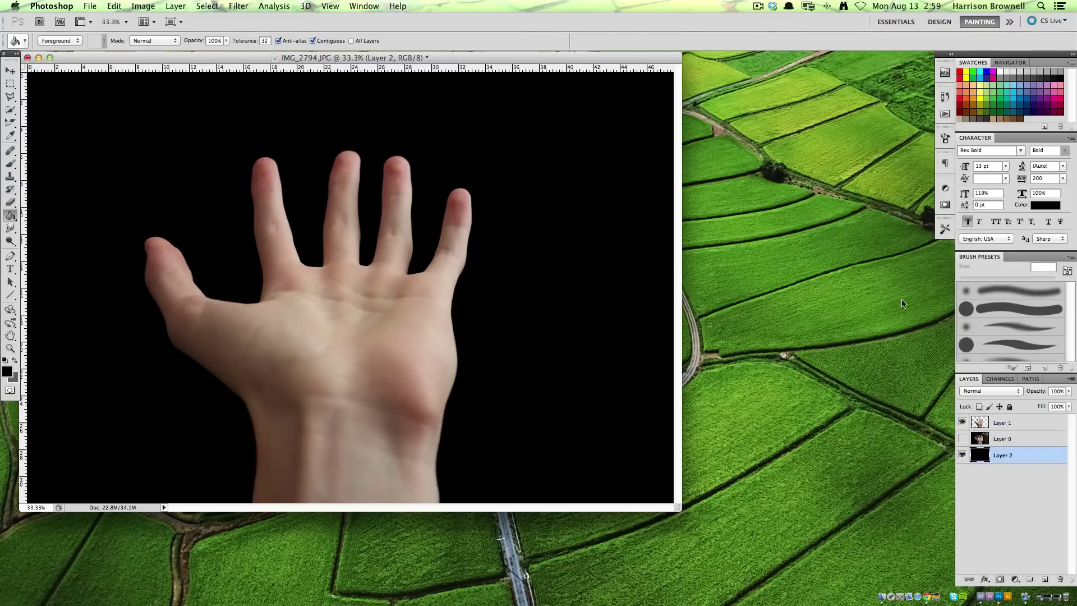
- Compare the little flame and burning candle flame photos in Preview, then close both
click(866, 258)
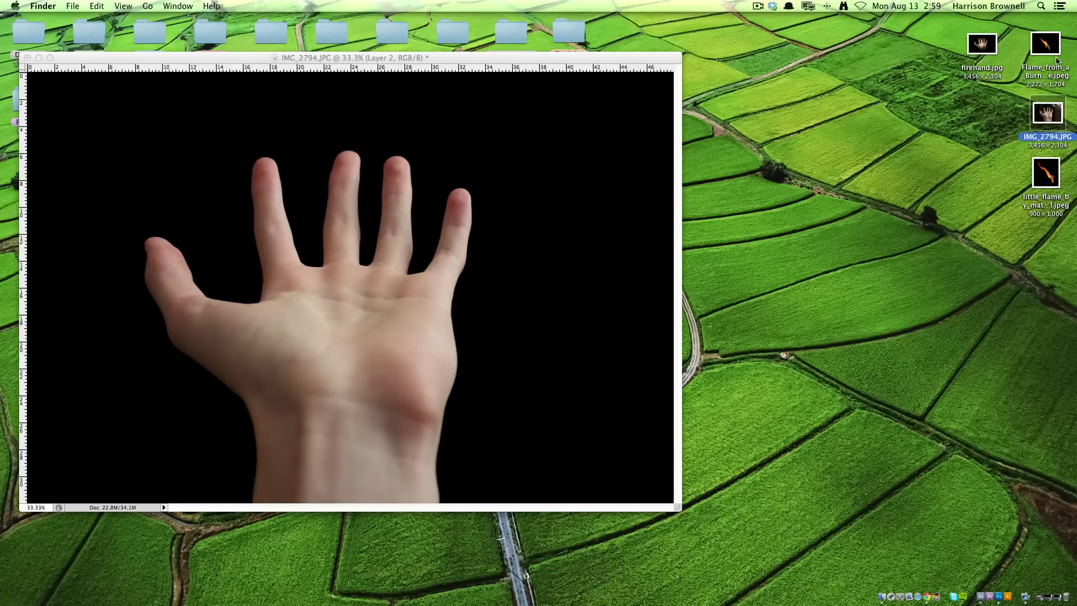
double_click(1059, 181)
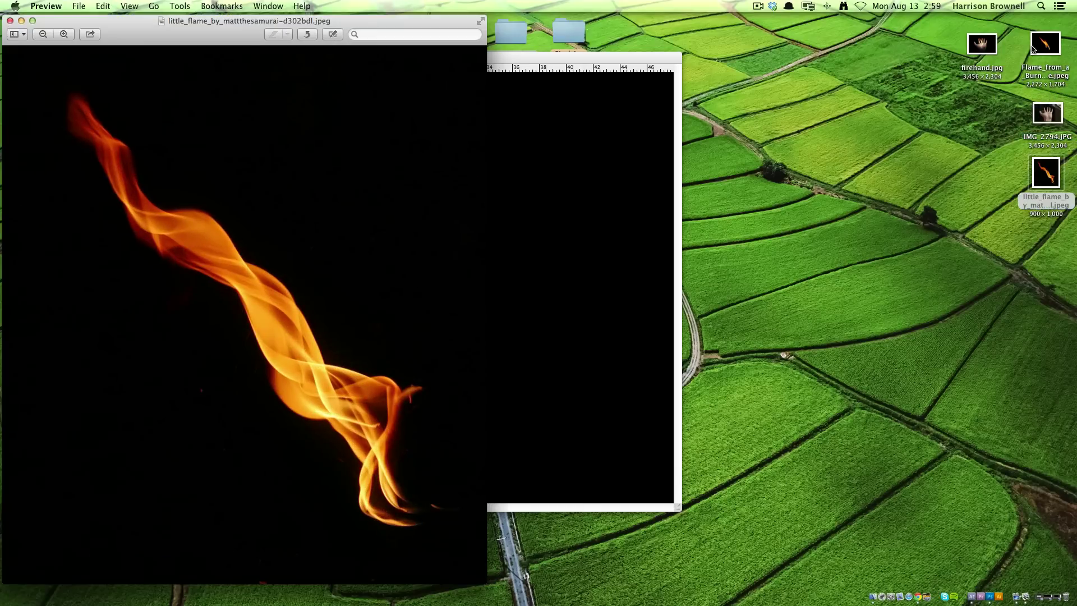
double_click(1033, 48)
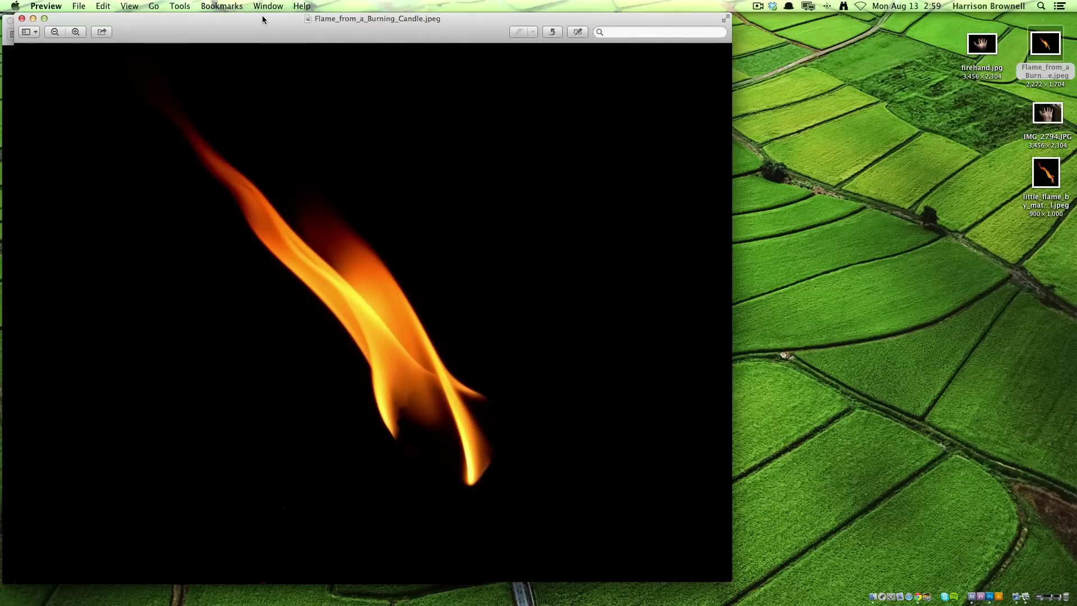
drag(261, 22, 872, 23)
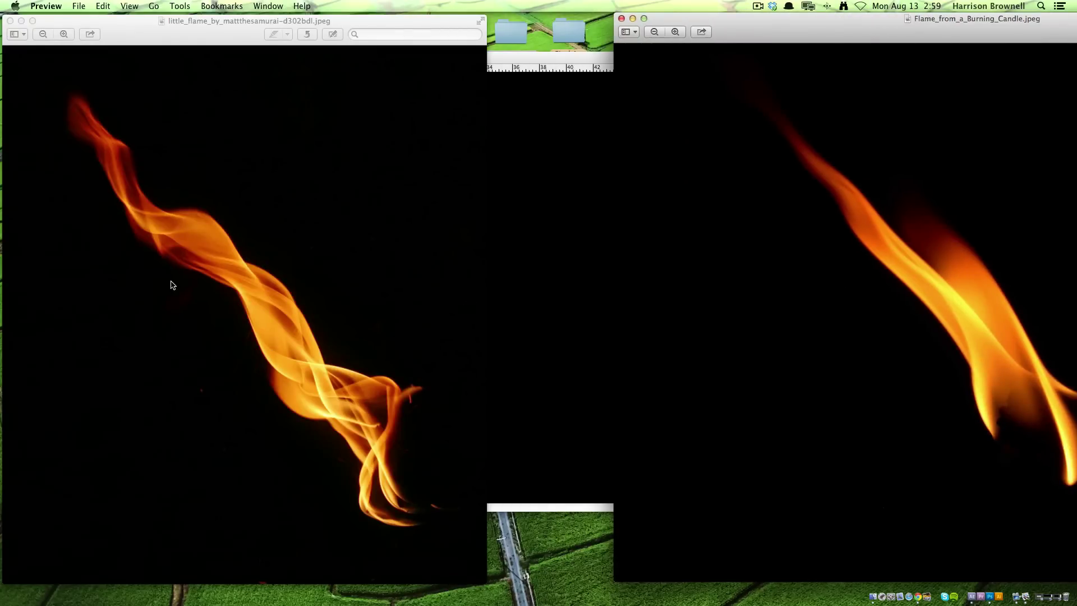
click(10, 20)
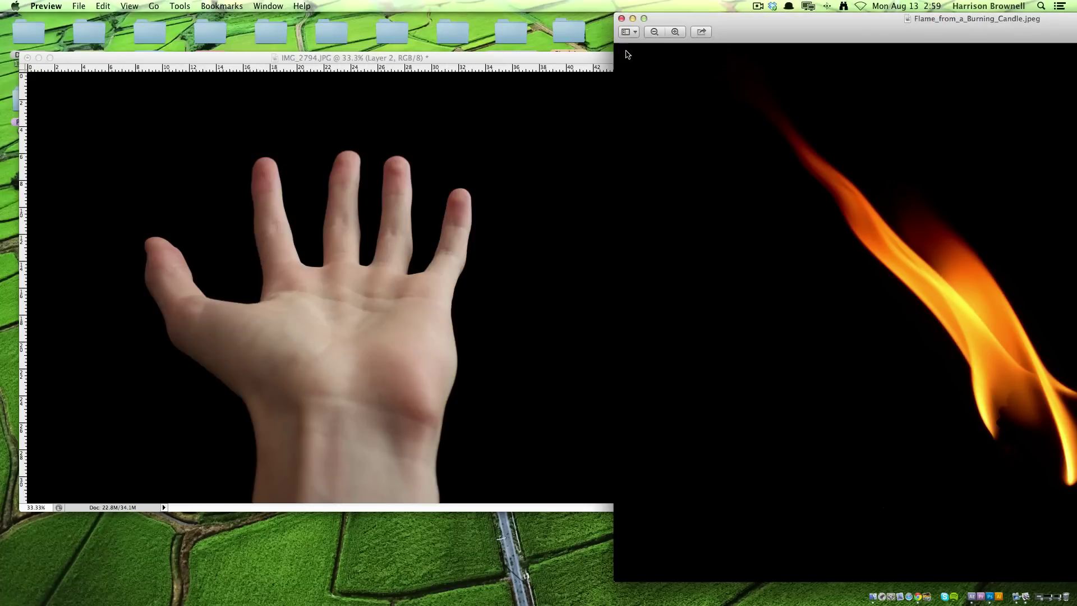
click(621, 19)
- Drag Flame_from_a_Burning_Candle.jpeg from the desktop into the Photoshop hand document
click(979, 130)
mouse_move(1046, 172)
mouse_down()
mouse_move(845, 174)
mouse_move(995, 156)
mouse_move(1061, 167)
mouse_up()
drag(1070, 40, 350, 260)
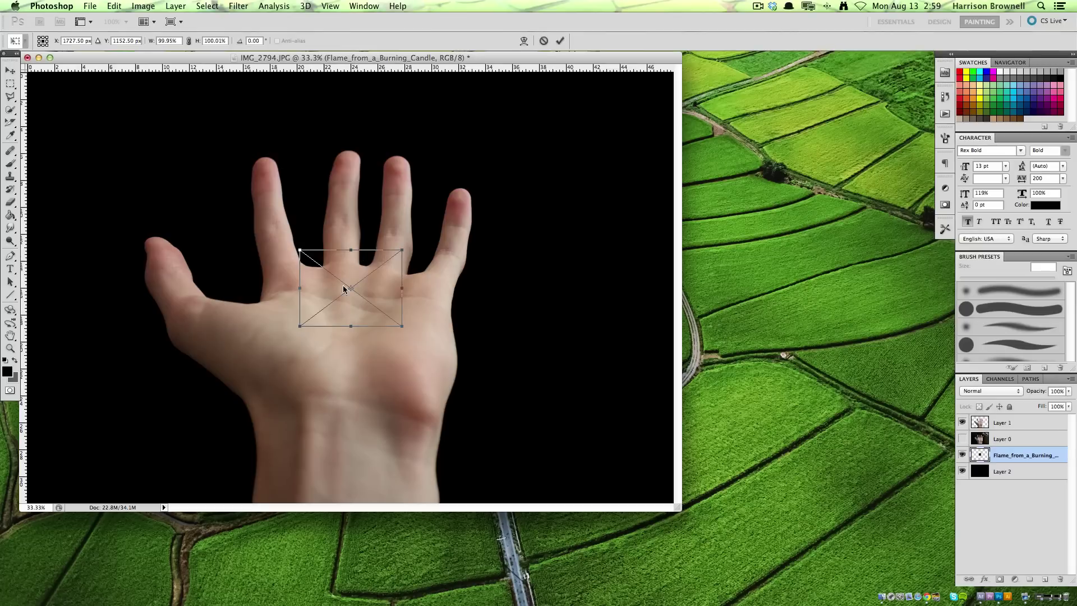
- Scale the placed flame to about 310% and position it over the hand
drag(301, 253, 87, 93)
drag(292, 117, 416, 168)
click(560, 41)
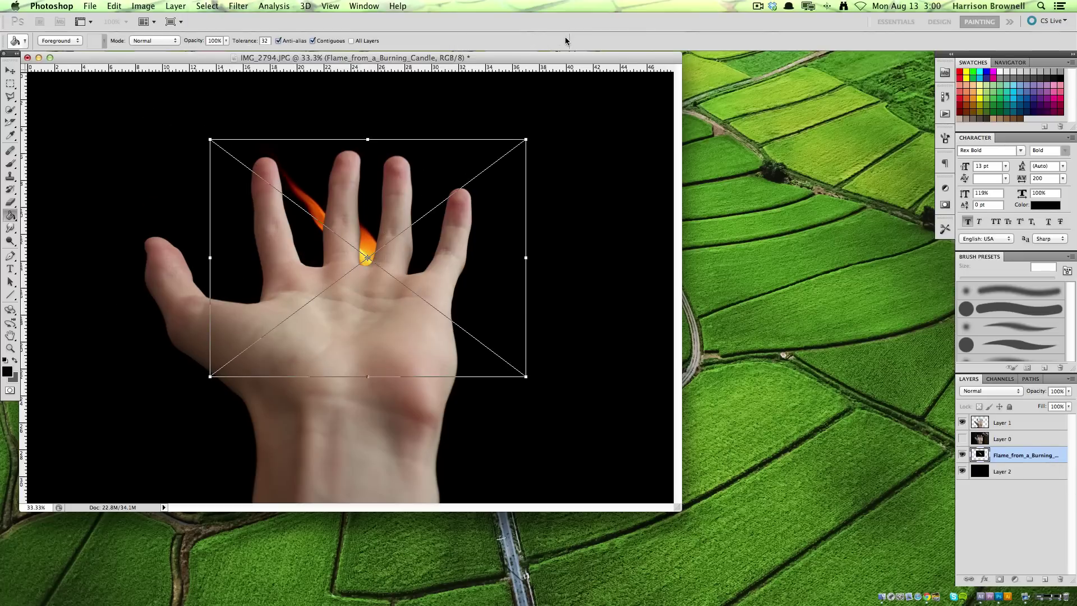
- Move the flame layer to the top and set its blend mode to Screen
drag(1038, 456, 1031, 414)
click(988, 391)
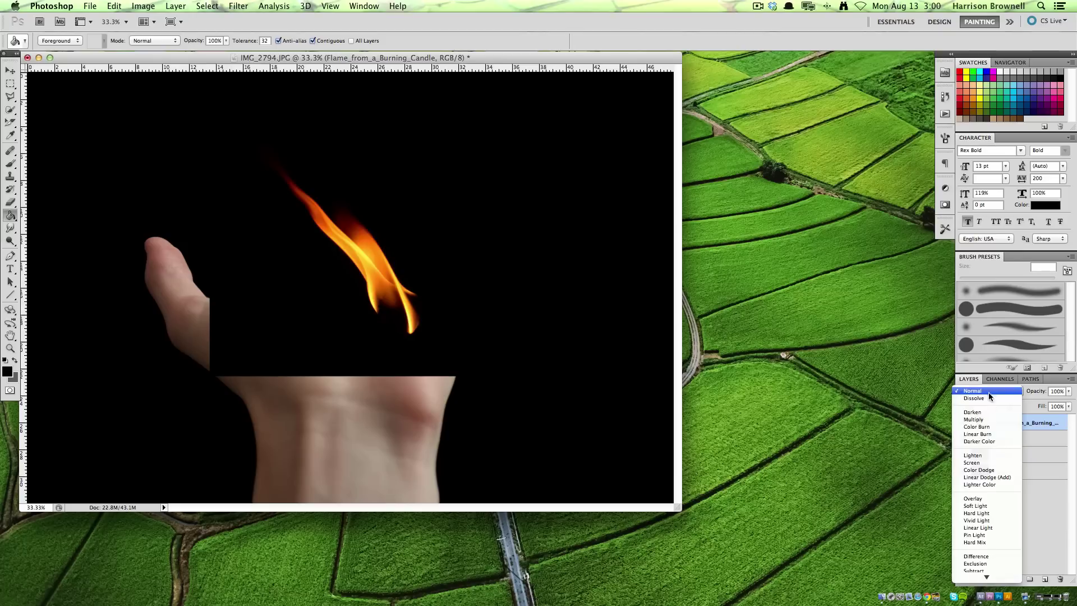
click(1004, 462)
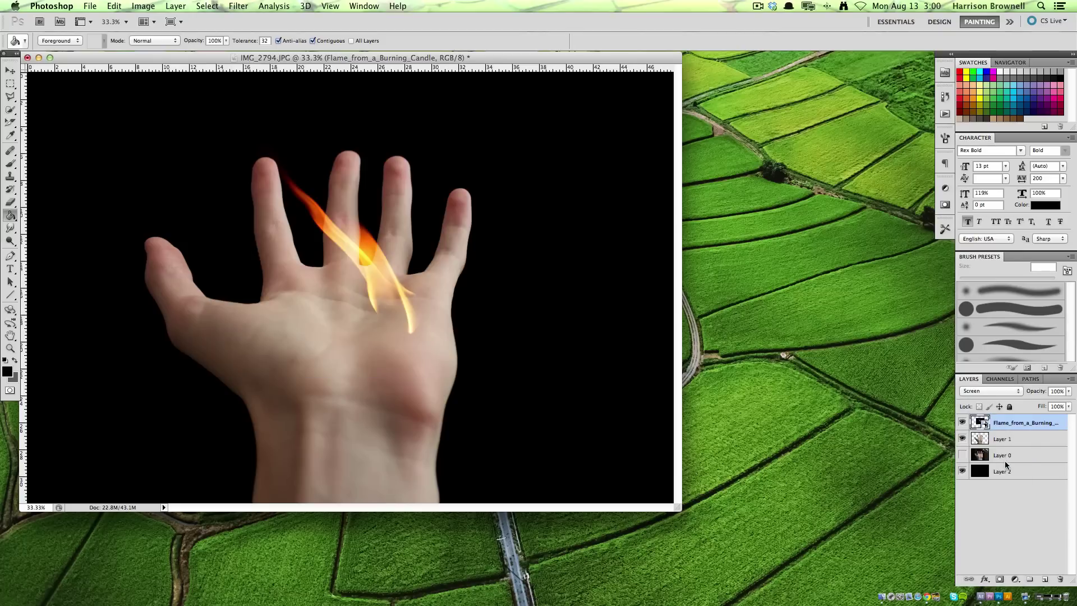
click(990, 393)
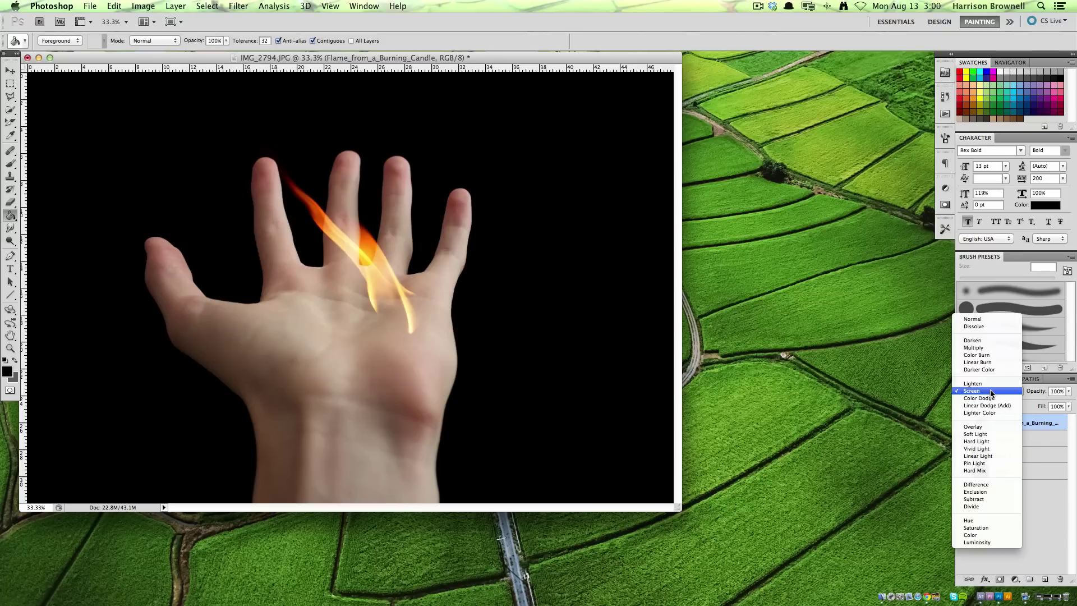
click(991, 391)
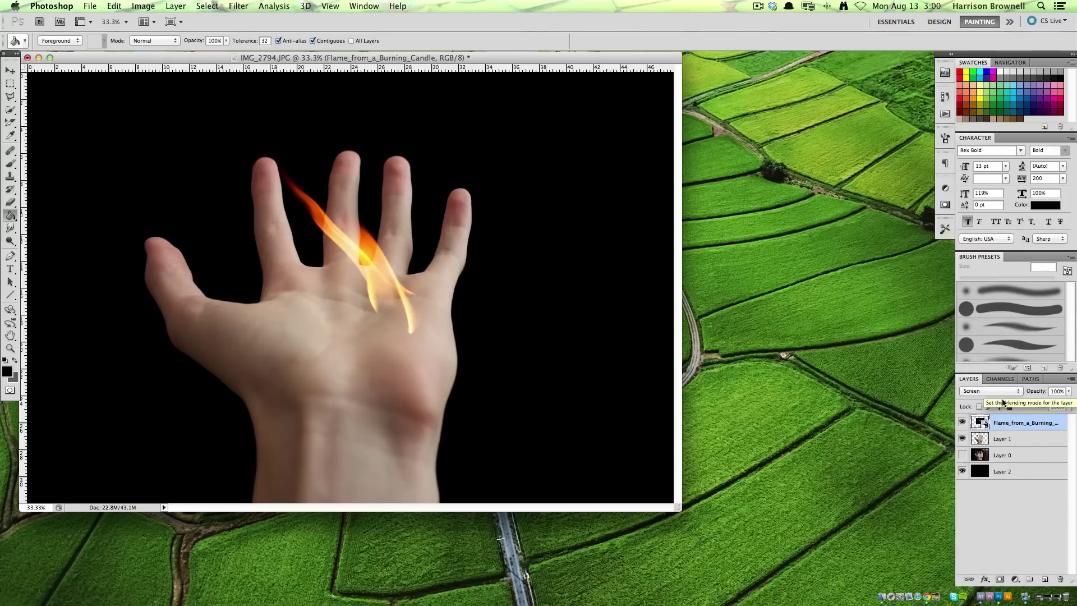
- Rotate the flame about 21 degrees clockwise and position it rising from the palm
click(10, 72)
drag(367, 230, 330, 210)
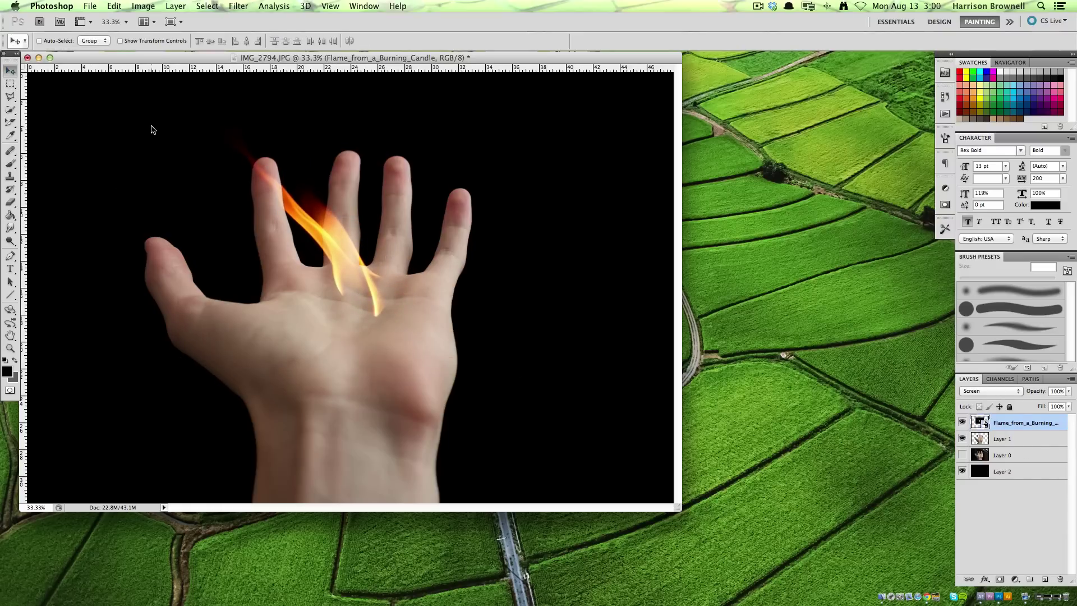
key(super+t)
drag(492, 124, 555, 185)
drag(359, 184, 331, 191)
click(560, 41)
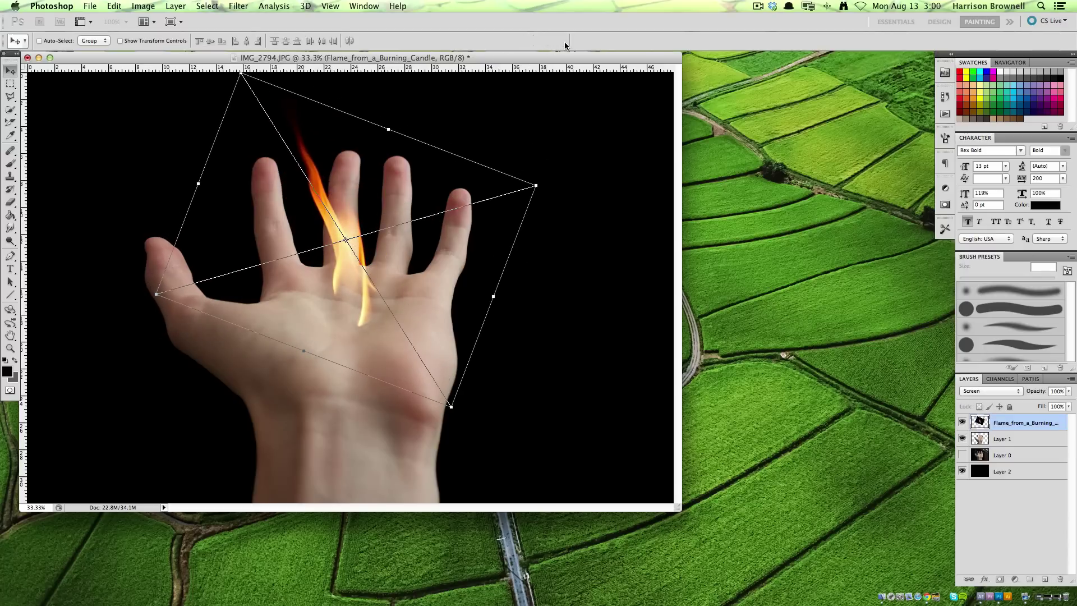
click(968, 393)
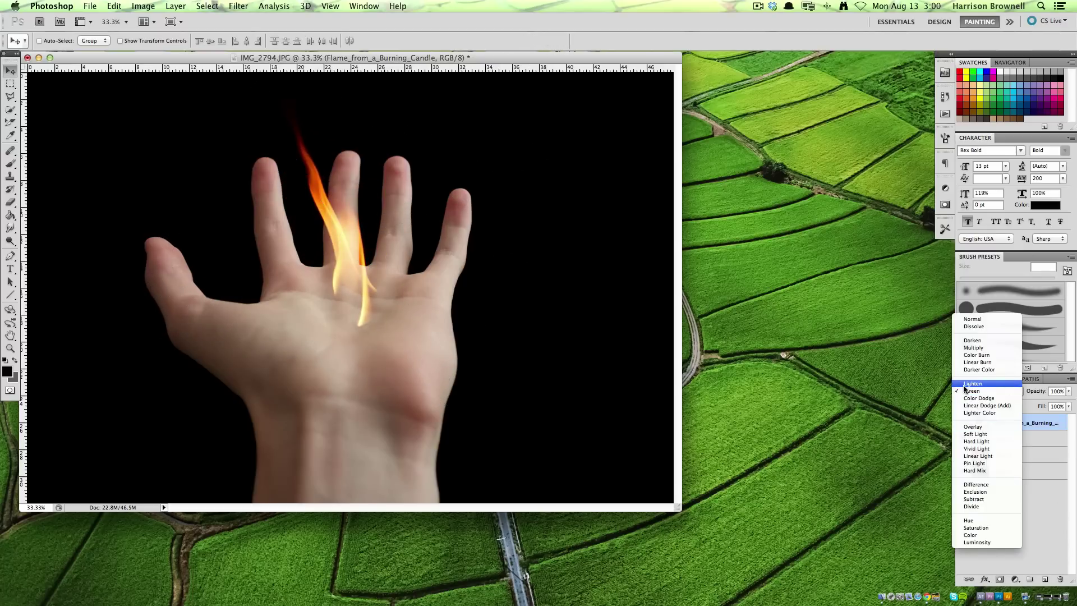
click(1059, 514)
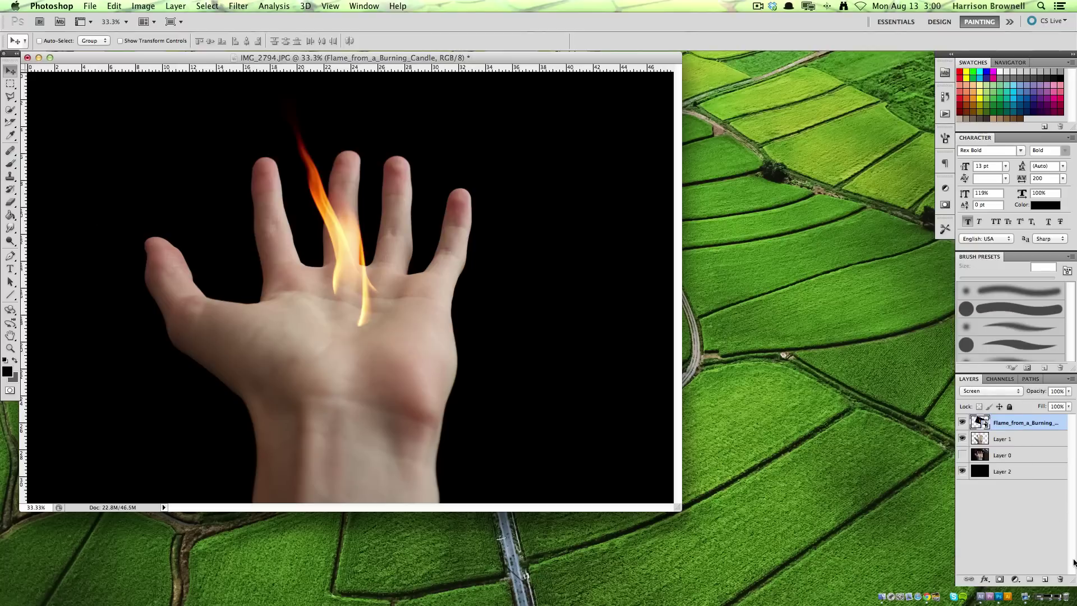
- Duplicate the cut-out hand Layer 1 with Cmd+J
click(1017, 455)
click(1018, 443)
click(963, 438)
click(963, 439)
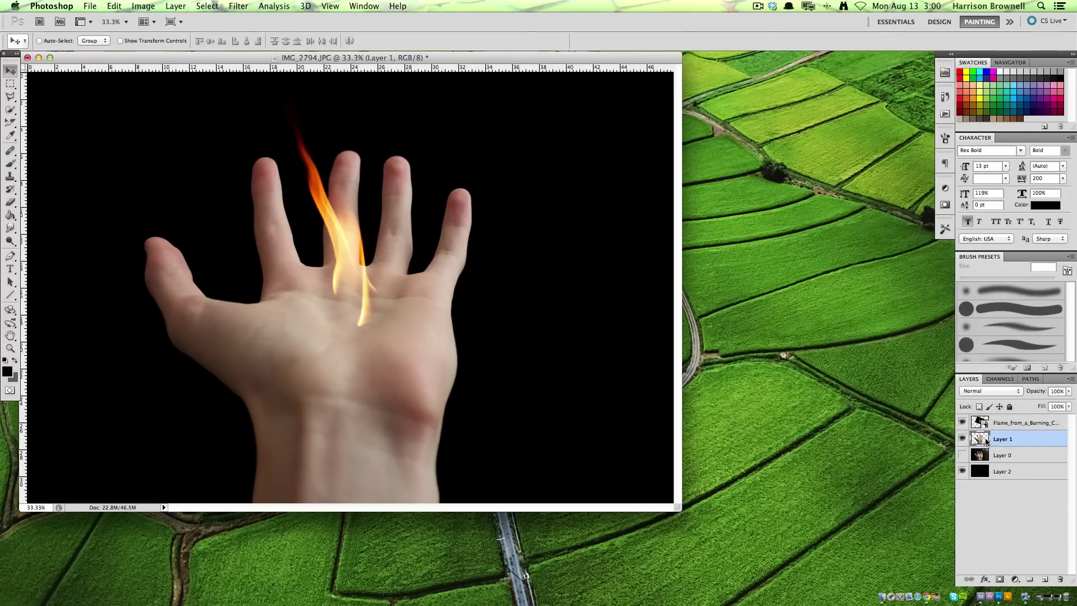
key(super+j)
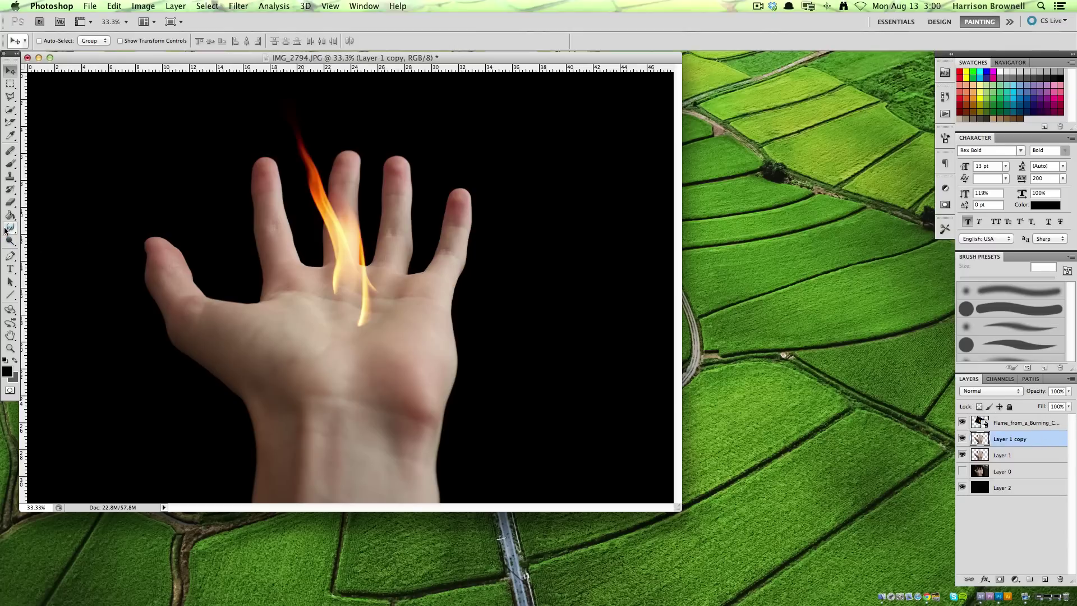
- Darken the right side of the wrist with a 400 px Burn brush
drag(6, 230, 48, 249)
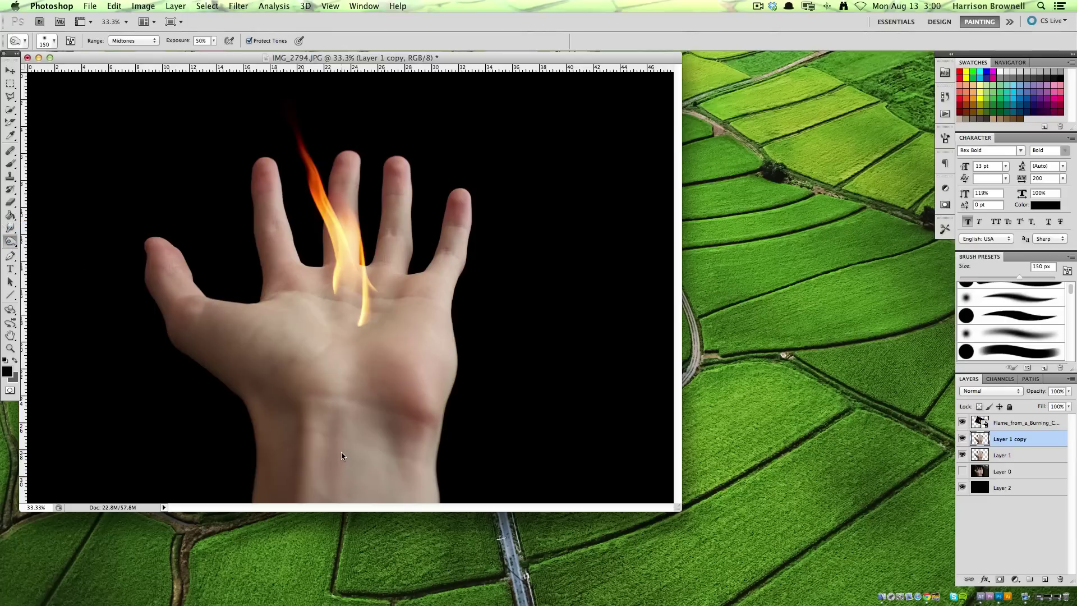
key(bracketright)
key(bracketright)
key(bracketright)
key(bracketright)
key(bracketright)
mouse_move(286, 472)
mouse_down()
mouse_move(432, 478)
mouse_move(410, 478)
mouse_move(414, 422)
mouse_move(460, 356)
mouse_move(389, 425)
mouse_move(378, 452)
mouse_move(295, 445)
mouse_move(312, 500)
mouse_move(299, 494)
mouse_move(458, 503)
mouse_move(258, 481)
mouse_move(467, 483)
mouse_move(316, 450)
mouse_move(288, 427)
mouse_move(358, 443)
mouse_move(350, 447)
mouse_move(411, 439)
mouse_move(444, 379)
mouse_move(425, 355)
mouse_move(460, 303)
mouse_move(446, 314)
mouse_move(466, 218)
mouse_move(446, 370)
mouse_move(454, 302)
mouse_move(445, 298)
mouse_move(436, 385)
mouse_move(450, 353)
mouse_move(430, 462)
mouse_move(427, 448)
mouse_move(433, 457)
mouse_move(439, 433)
mouse_move(437, 501)
mouse_move(288, 465)
mouse_move(253, 443)
mouse_move(259, 420)
mouse_move(270, 487)
mouse_move(259, 496)
mouse_move(262, 370)
mouse_move(171, 336)
mouse_move(159, 279)
mouse_move(166, 332)
mouse_move(248, 392)
mouse_move(224, 378)
mouse_move(262, 427)
mouse_move(327, 381)
mouse_move(329, 341)
mouse_move(295, 305)
mouse_move(342, 293)
mouse_move(428, 233)
mouse_move(392, 185)
mouse_move(408, 183)
mouse_move(416, 233)
mouse_move(359, 168)
mouse_move(352, 213)
mouse_move(308, 228)
mouse_move(269, 159)
mouse_move(300, 249)
mouse_move(502, 209)
mouse_move(464, 283)
mouse_move(472, 218)
mouse_move(452, 325)
mouse_move(428, 346)
mouse_move(435, 295)
mouse_move(399, 388)
mouse_move(353, 353)
mouse_move(395, 348)
mouse_move(269, 348)
mouse_move(304, 307)
mouse_move(296, 288)
mouse_move(372, 317)
mouse_move(355, 300)
mouse_move(289, 288)
mouse_move(257, 308)
mouse_move(186, 283)
mouse_move(163, 240)
mouse_move(246, 321)
mouse_move(269, 312)
mouse_move(348, 372)
mouse_move(365, 368)
mouse_move(378, 287)
mouse_move(298, 283)
mouse_move(308, 274)
mouse_move(278, 222)
mouse_move(285, 304)
mouse_move(399, 308)
mouse_up()
key(bracketleft)
key(bracketleft)
key(bracketleft)
- Undo the burn strokes that over-darkened the palm and thumb
key(super+z)
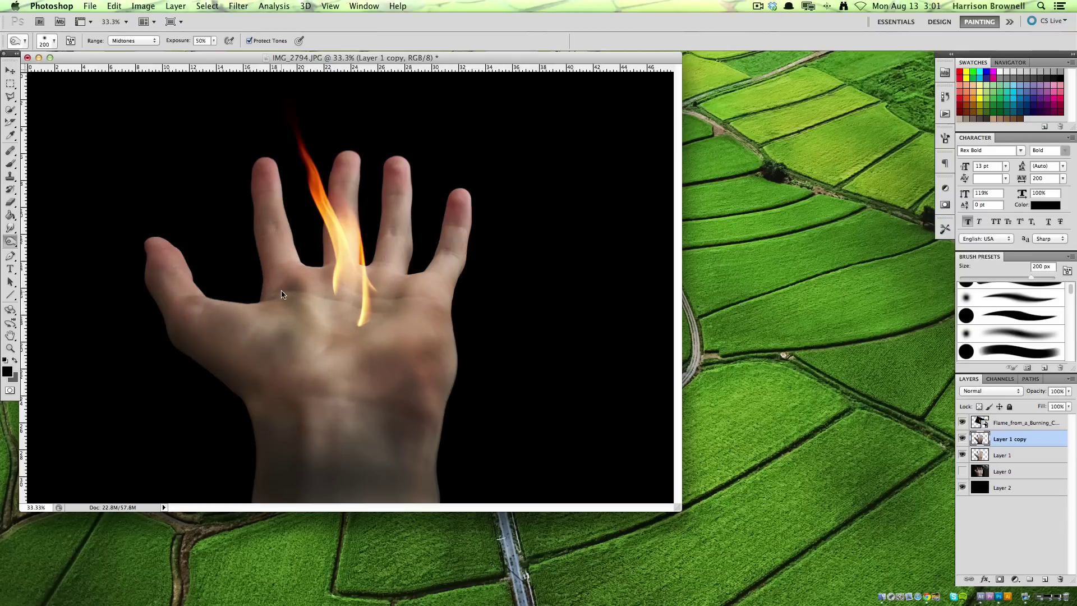
key(super+alt+z)
key(super+alt+z)
key(super+alt+z)
key(super+alt+z)
key(super+alt+z)
key(super+alt+z)
key(super+alt+z)
key(super+alt+z)
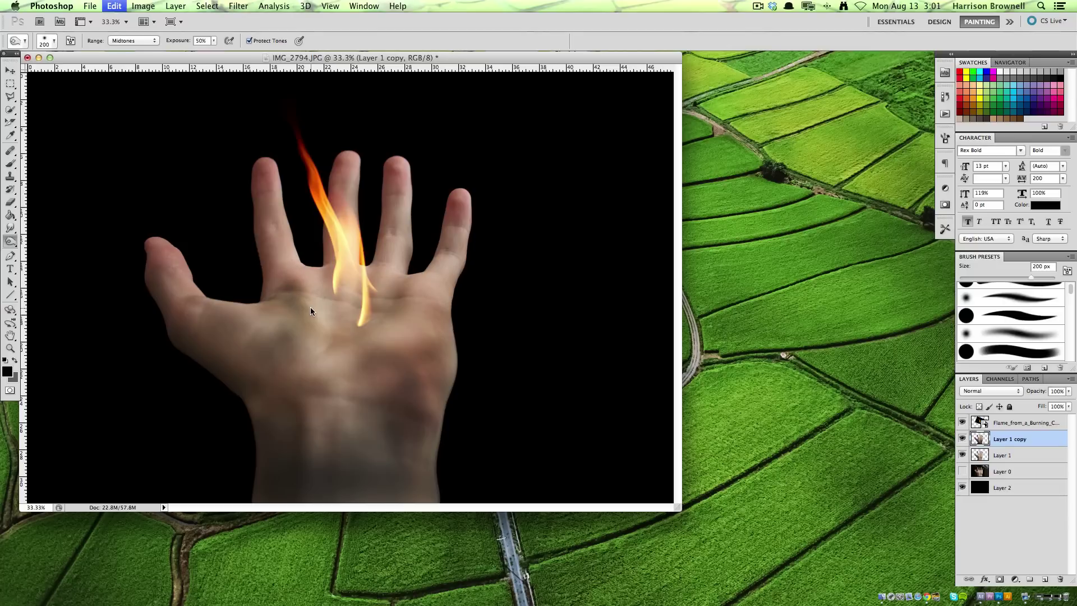
key(super+alt+z)
key(super+alt+z)
key(super+alt+z)
key(super+alt+z)
key(super+alt+z)
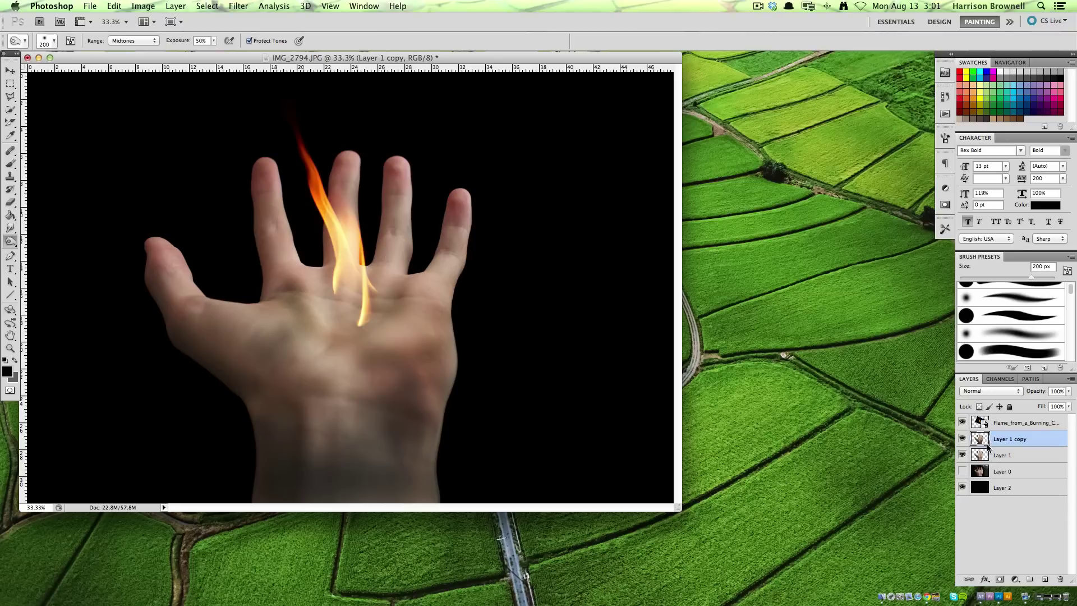
- Move Layer 1 above Layer 1 copy, duplicate it, and burn the wrist, lower palm and thumb
drag(1007, 433, 1008, 437)
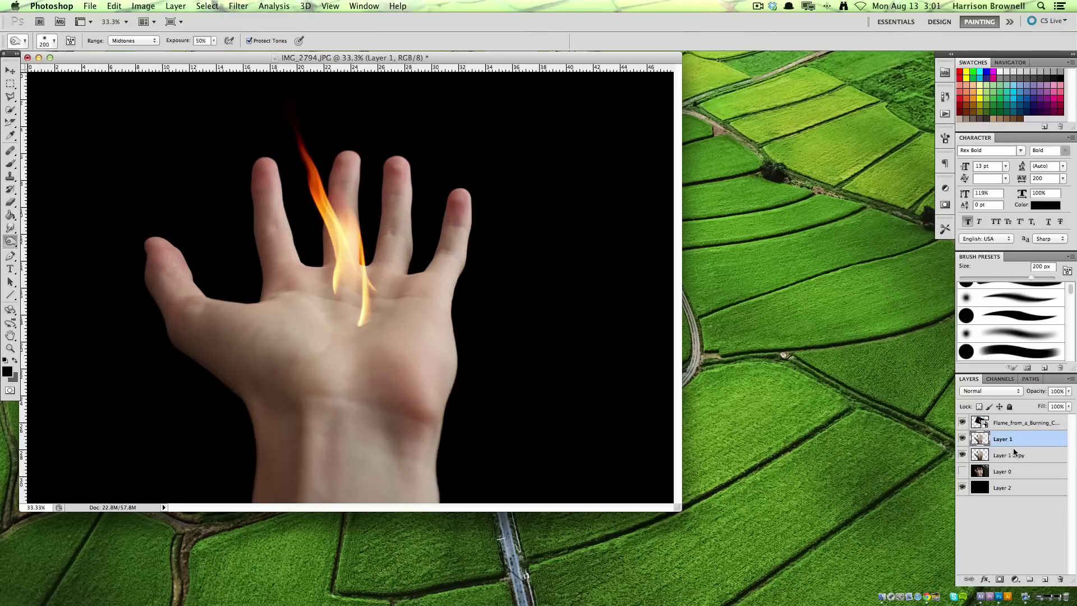
key(super+j)
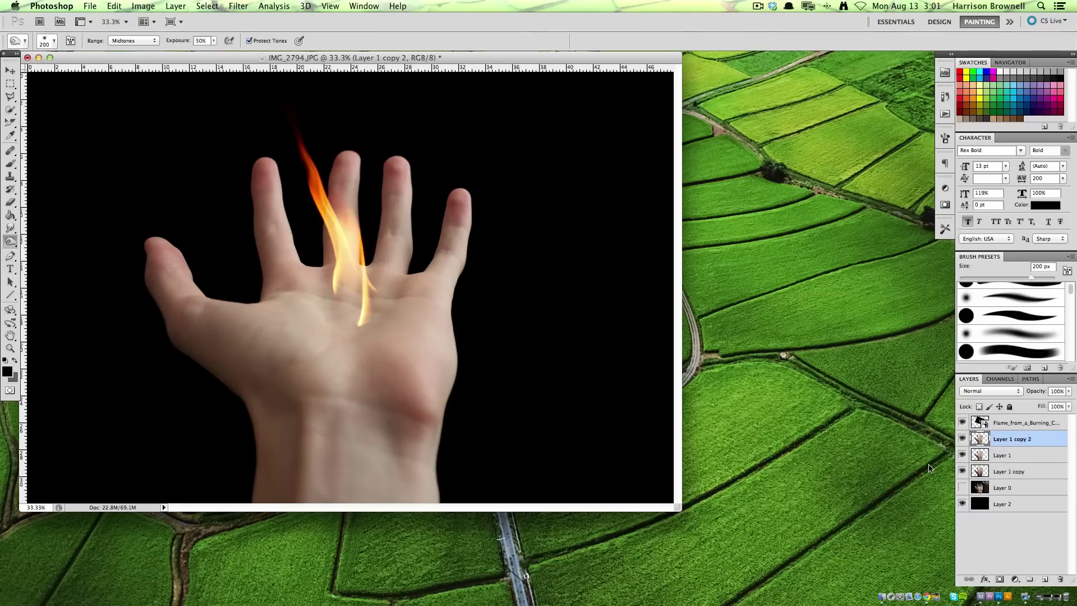
key(bracketright)
key(bracketright)
mouse_move(436, 357)
mouse_down()
mouse_move(368, 450)
mouse_move(421, 481)
mouse_move(359, 476)
mouse_up()
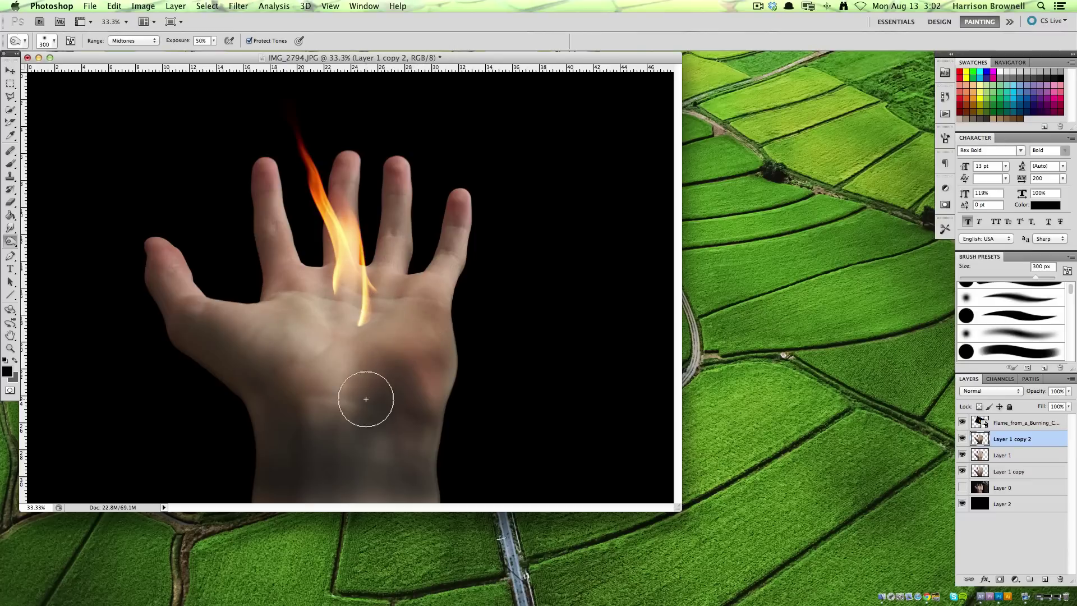
drag(318, 399, 327, 382)
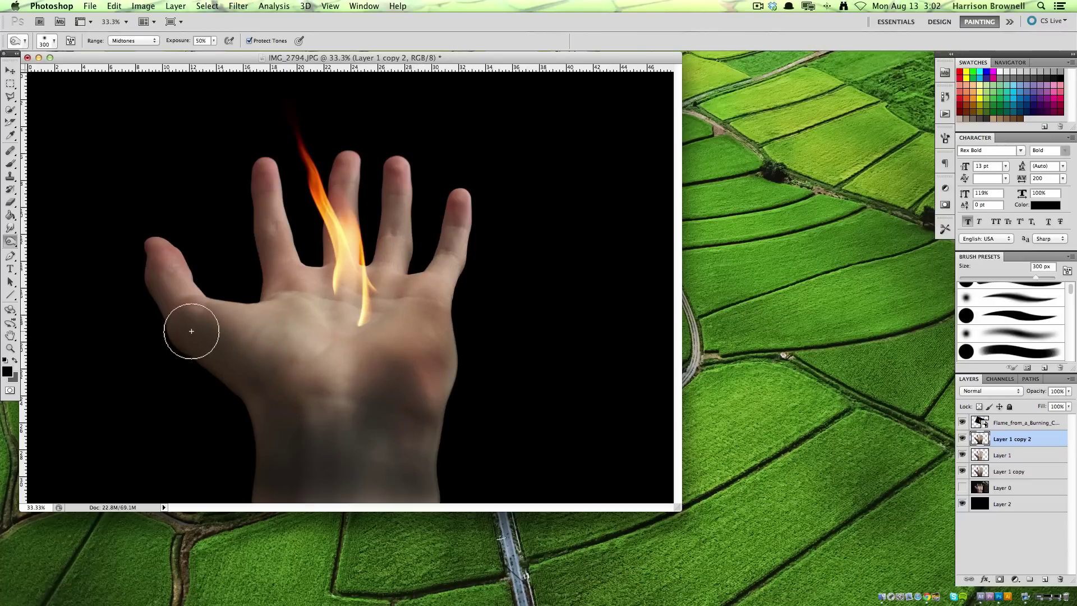
mouse_move(160, 291)
mouse_down()
mouse_move(192, 270)
mouse_move(246, 311)
mouse_up()
- On a new Layer 3, paint black over the wrist bottom and set opacity to 35%
click(1044, 579)
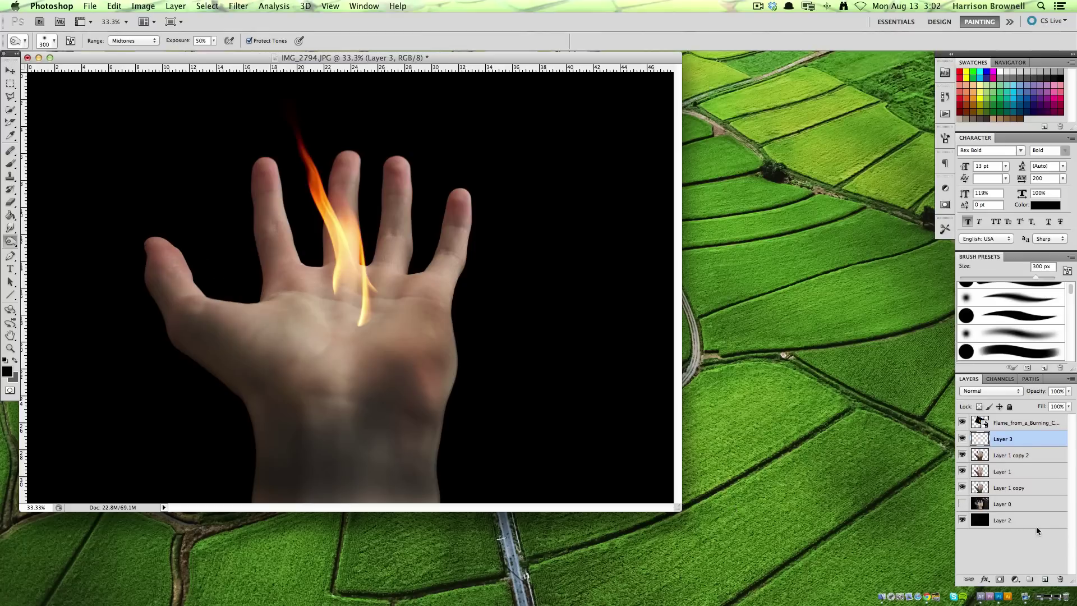
click(8, 164)
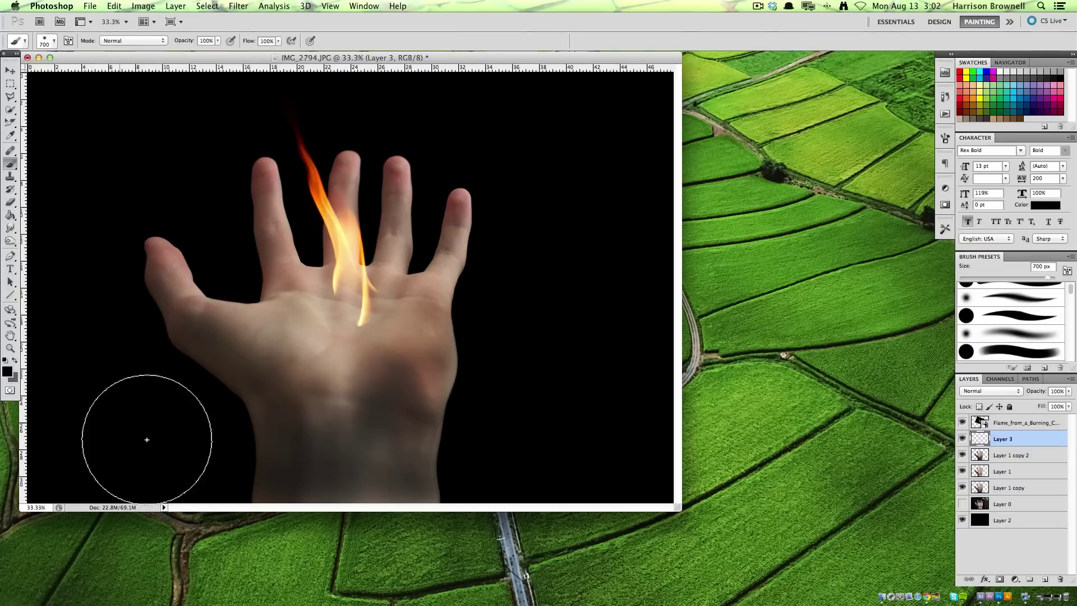
mouse_move(252, 492)
mouse_down()
mouse_move(463, 490)
mouse_move(363, 474)
mouse_move(258, 437)
mouse_up()
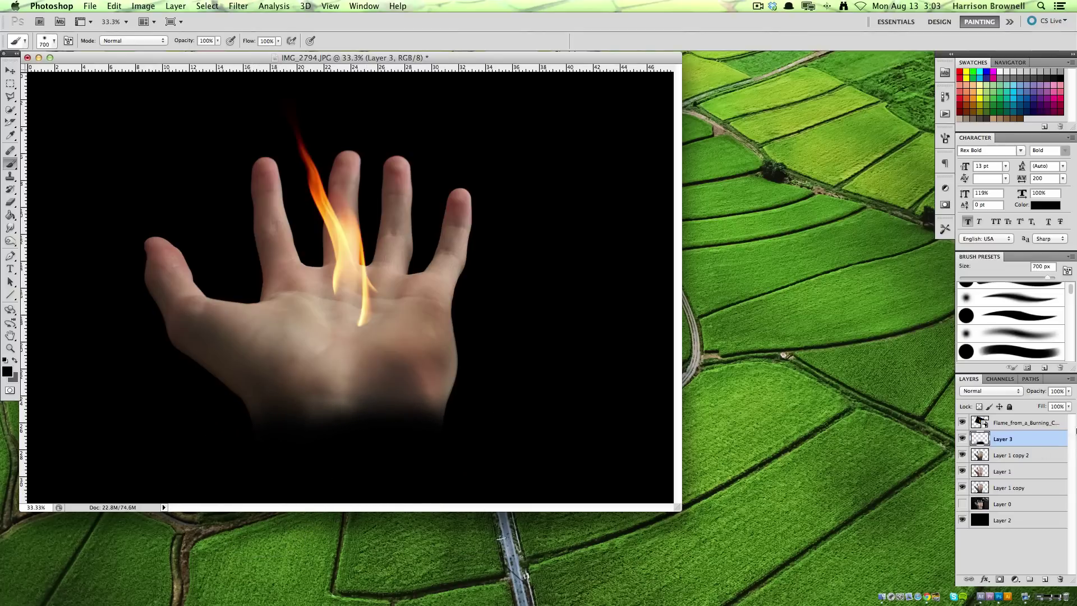
click(1067, 391)
drag(1044, 402, 1027, 398)
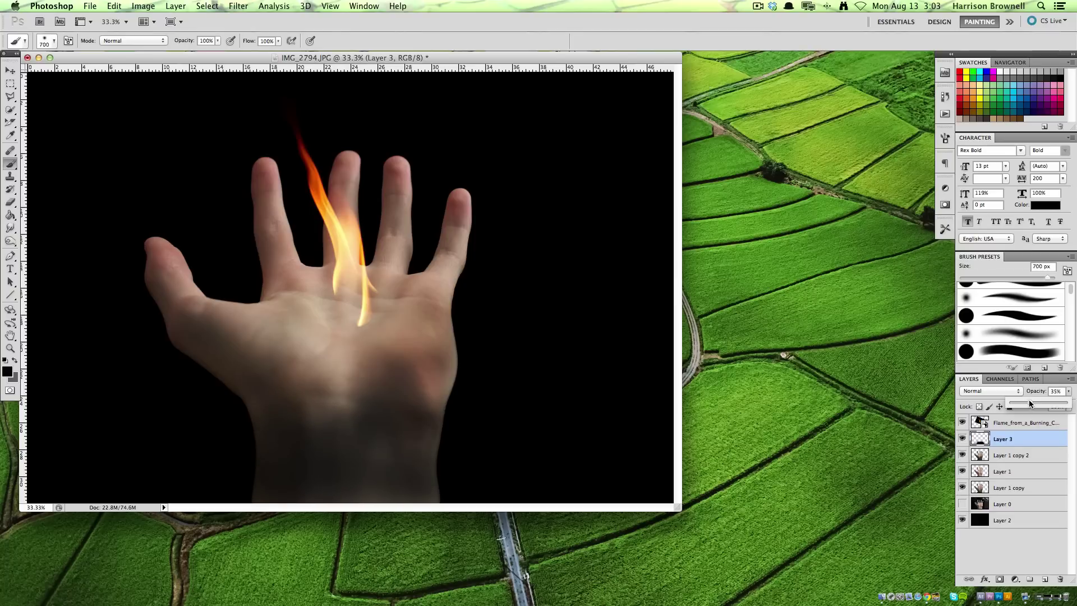
click(1047, 536)
- Add Layer 4 under the flame, paint black over the lower wrist, shift it down, set 65% opacity
click(1046, 578)
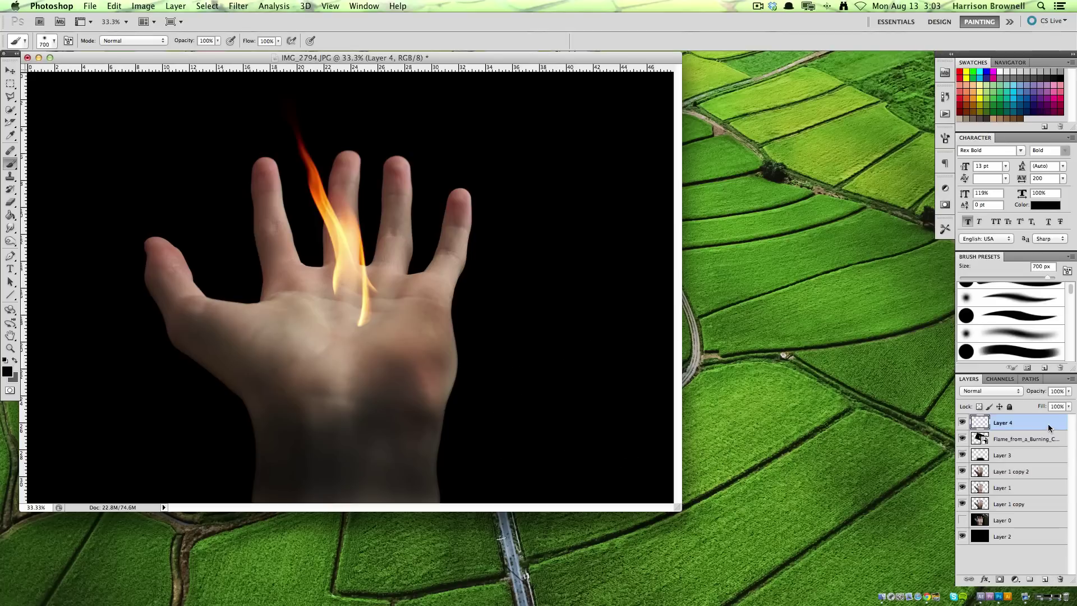
mouse_move(1047, 425)
mouse_down()
mouse_move(1045, 461)
mouse_move(1042, 451)
mouse_up()
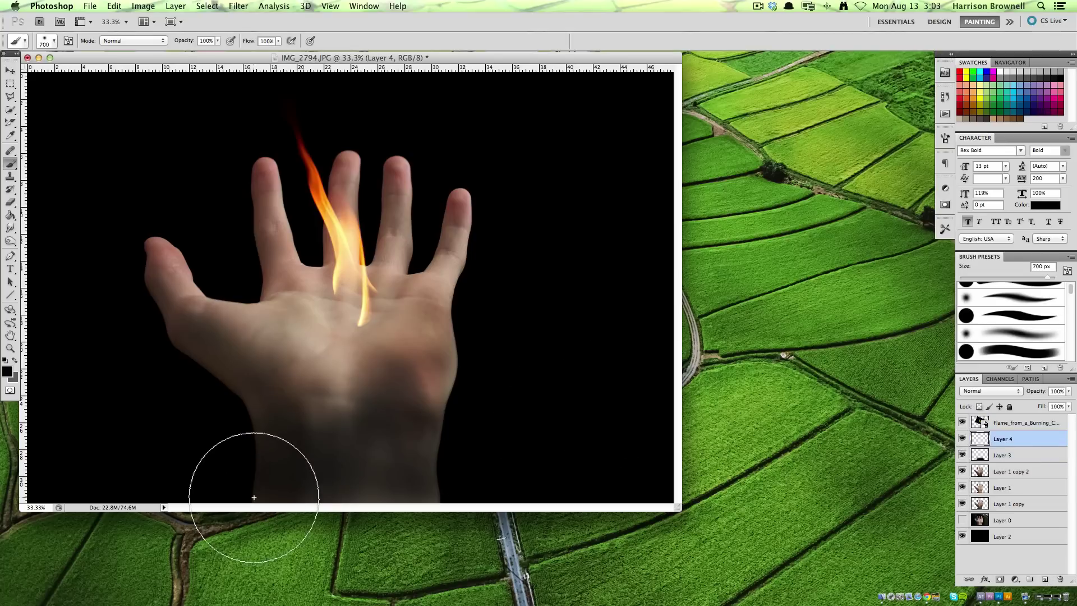
mouse_move(258, 473)
mouse_down()
mouse_move(452, 456)
mouse_move(458, 509)
mouse_up()
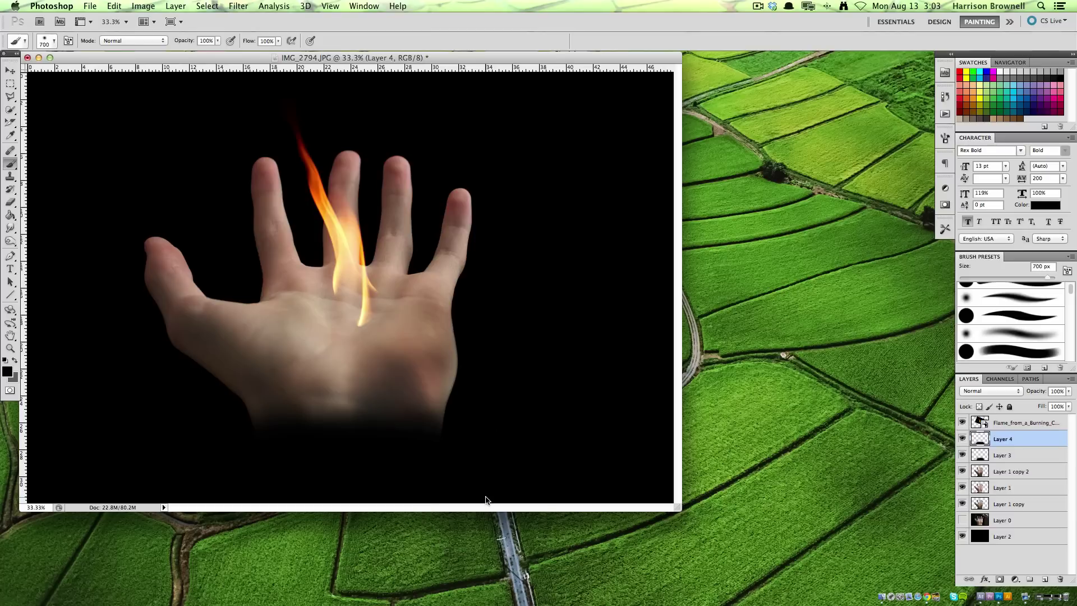
key(super+t)
drag(430, 418, 427, 451)
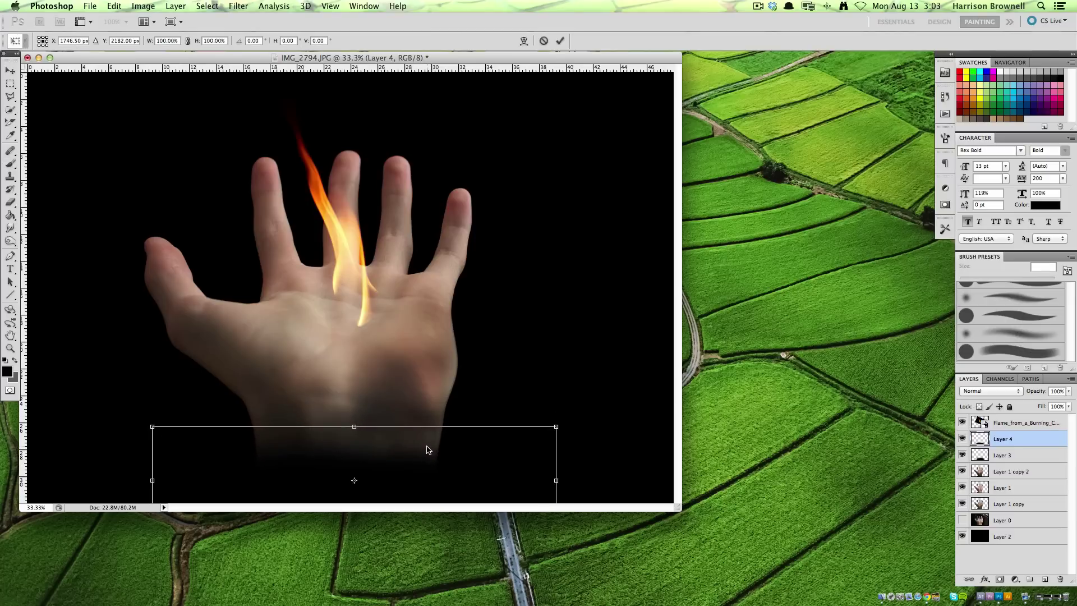
click(560, 40)
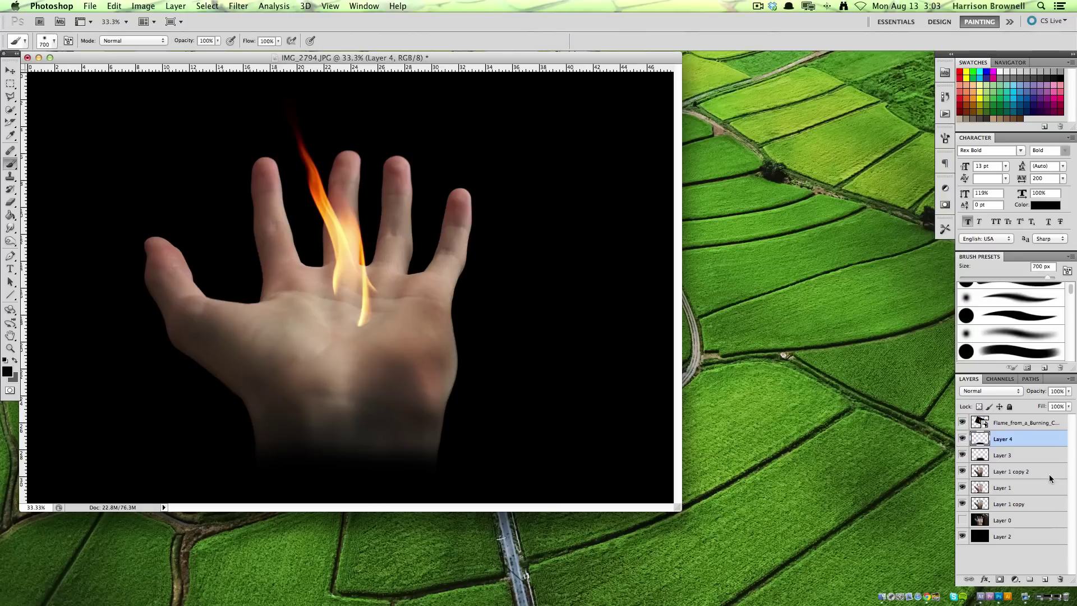
click(1068, 391)
drag(1039, 403, 1027, 401)
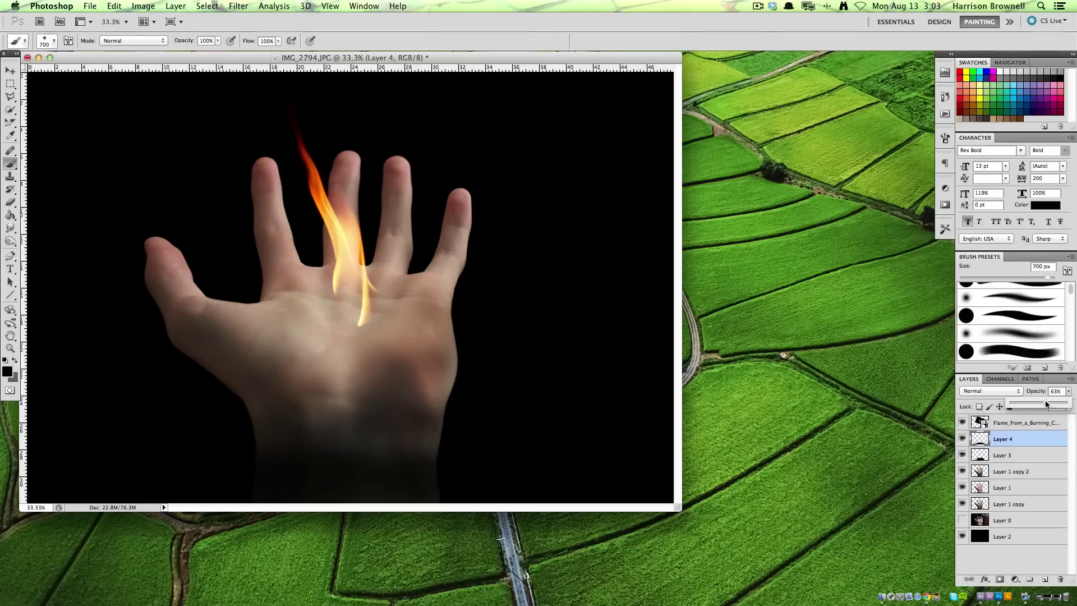
drag(1045, 403, 1048, 405)
- Discard a stray new layer and raise Layer 3's opacity to 53%
click(1044, 578)
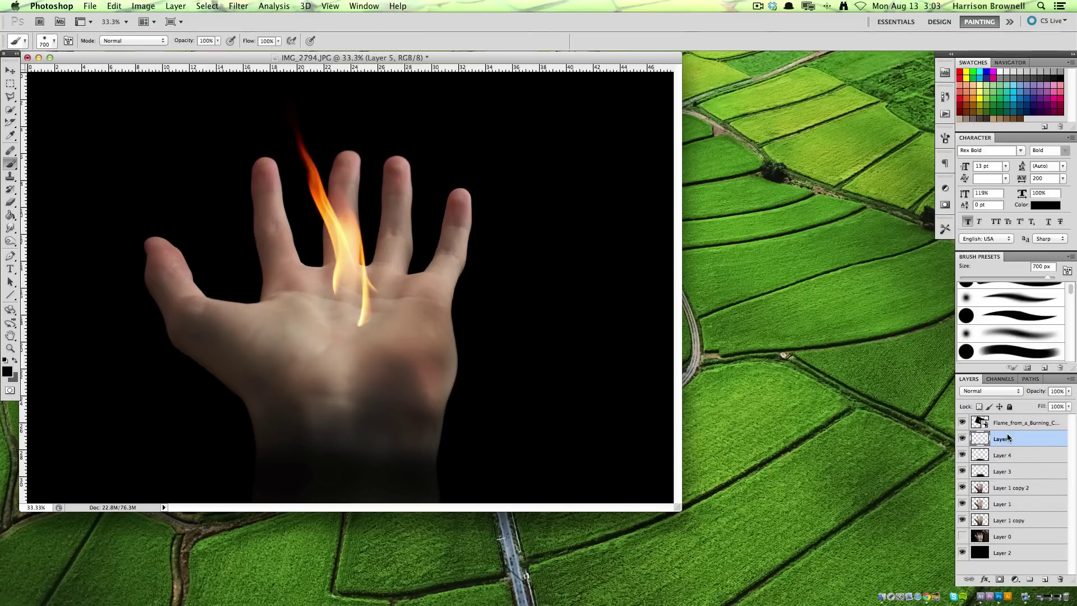
key(BackSpace)
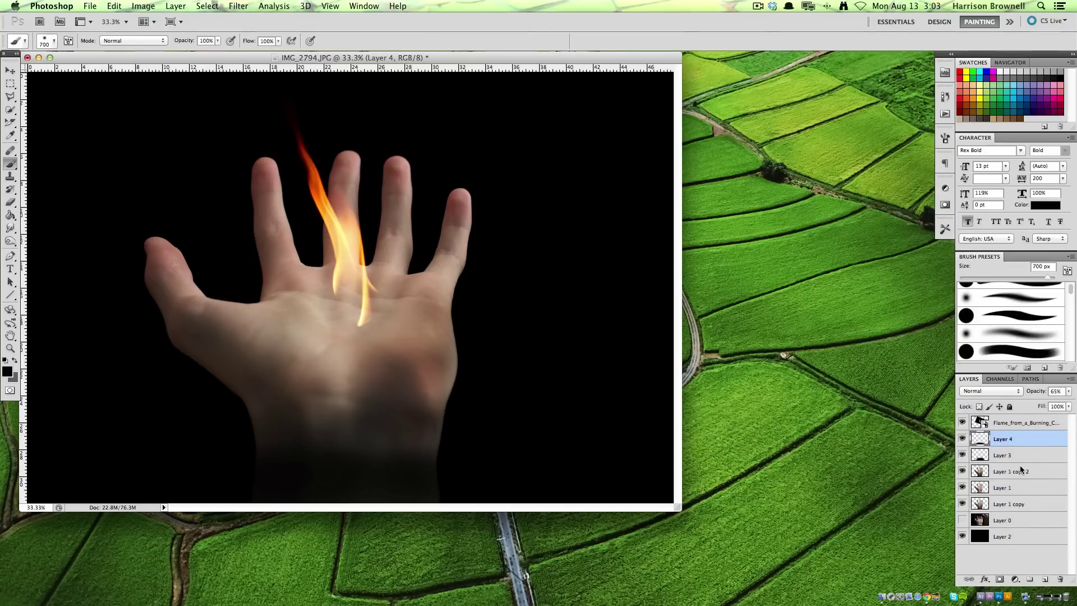
click(1020, 456)
click(1069, 391)
drag(1030, 403, 1039, 401)
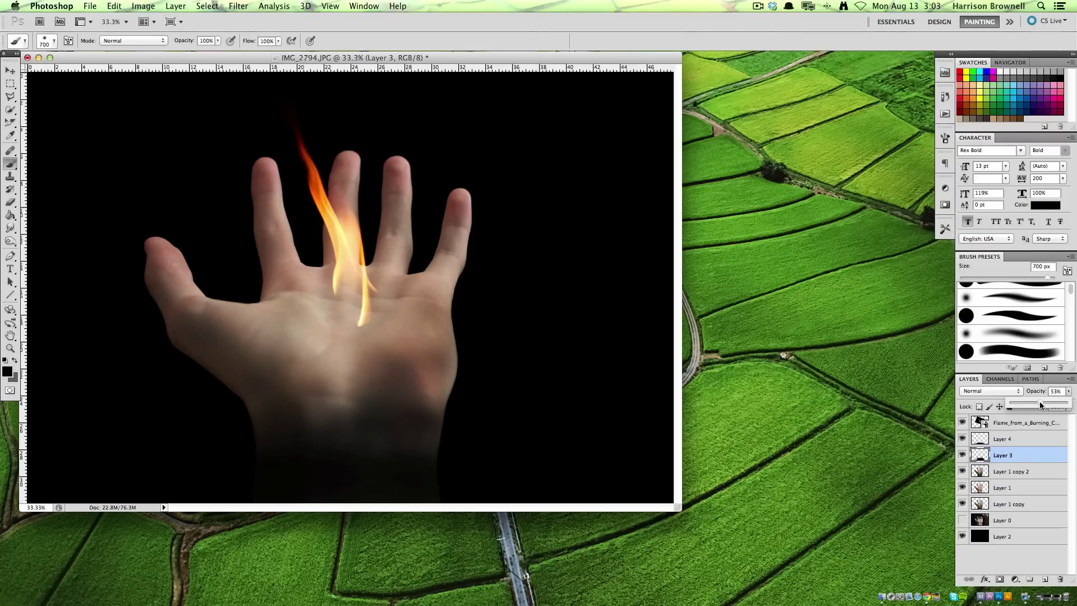
click(1012, 470)
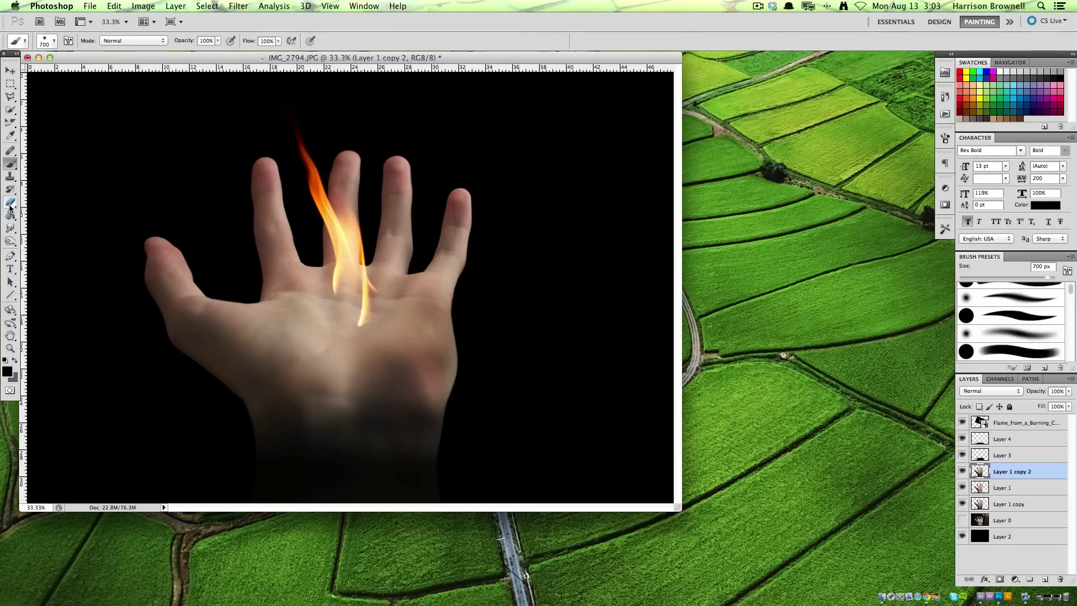
- Dodge the hand's right and lower-left edges on Layer 1 copy 2 with a 300 px brush
click(8, 229)
click(16, 243)
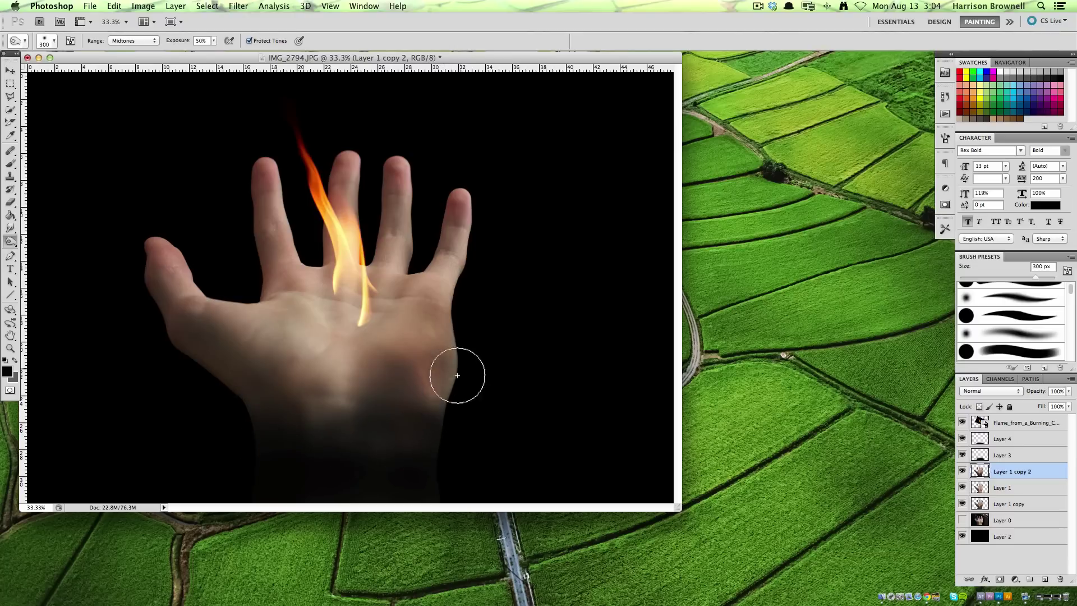
mouse_move(451, 385)
mouse_down()
mouse_move(432, 408)
mouse_move(445, 384)
mouse_move(297, 411)
mouse_up()
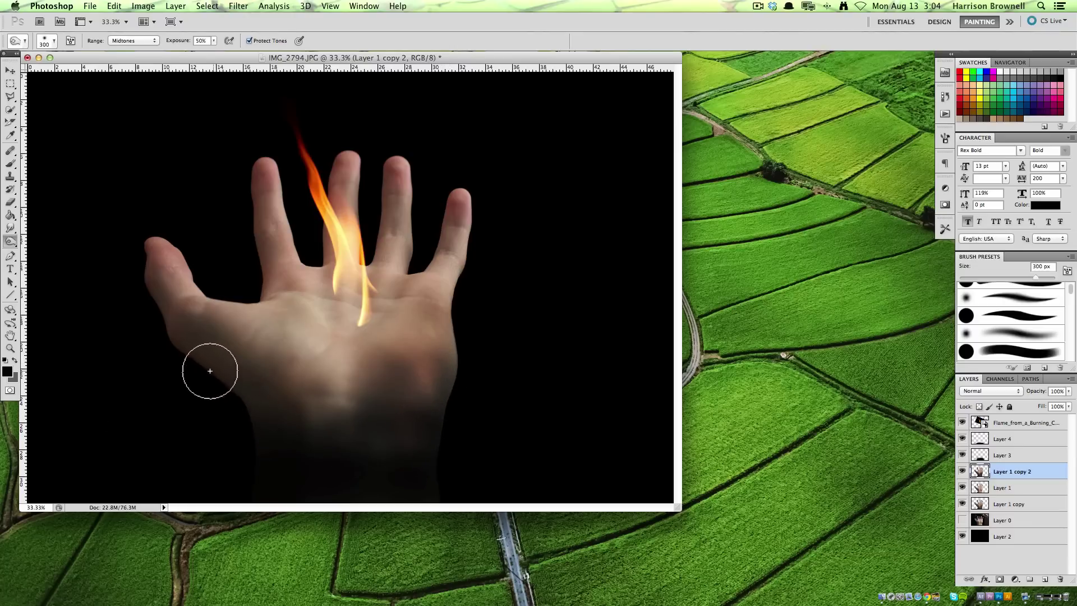
mouse_move(185, 352)
mouse_down()
mouse_move(253, 418)
mouse_move(180, 329)
mouse_move(174, 337)
mouse_move(229, 386)
mouse_move(256, 445)
mouse_move(220, 382)
mouse_move(188, 354)
mouse_move(251, 421)
mouse_move(243, 405)
mouse_move(165, 318)
mouse_move(176, 344)
mouse_move(167, 335)
mouse_move(138, 281)
mouse_move(144, 265)
mouse_move(150, 300)
mouse_move(183, 336)
mouse_move(315, 352)
mouse_move(352, 345)
mouse_move(258, 363)
mouse_move(242, 338)
mouse_move(327, 403)
mouse_move(402, 391)
mouse_move(455, 332)
mouse_move(386, 186)
mouse_move(342, 276)
mouse_move(346, 252)
mouse_move(411, 356)
mouse_move(436, 374)
mouse_move(455, 356)
mouse_move(292, 315)
mouse_move(330, 360)
mouse_move(348, 357)
mouse_move(281, 312)
mouse_up()
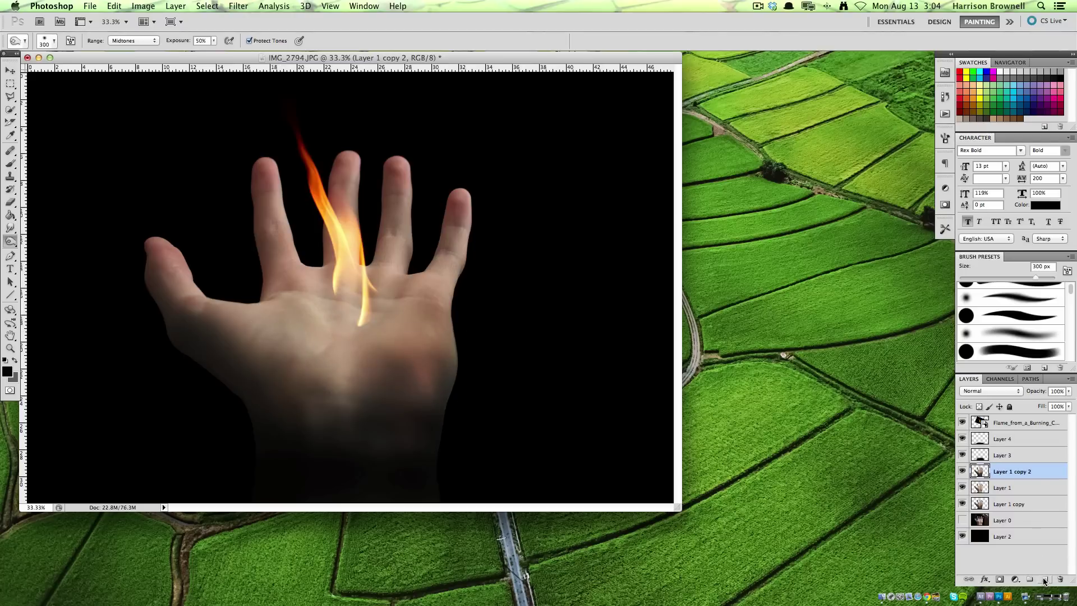
- Open the Layers panel's fill or adjustment layer menu, dismiss it, then reopen it
click(1015, 579)
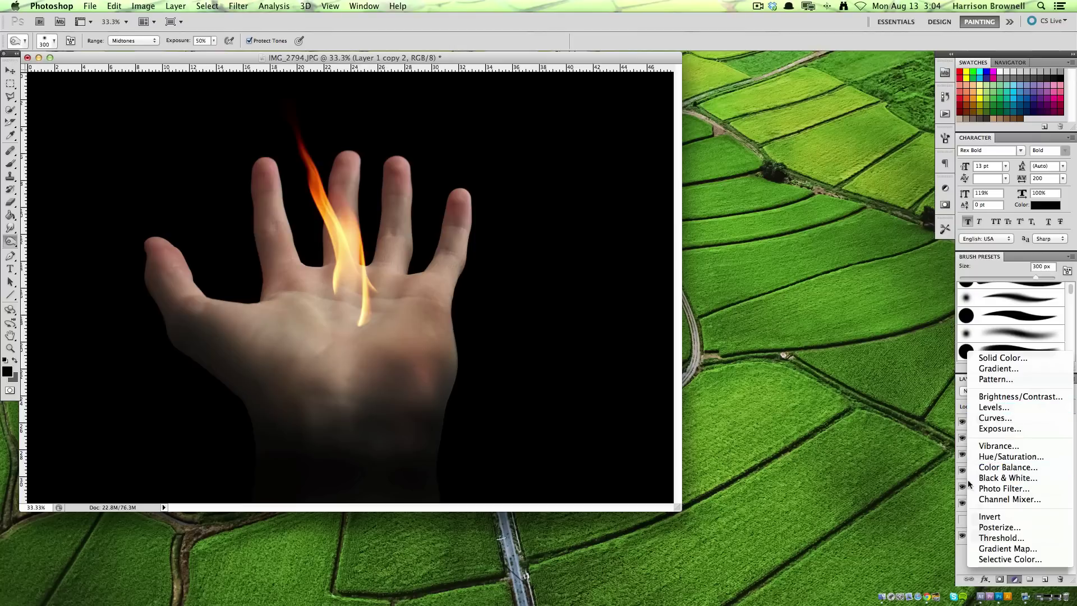
click(964, 559)
click(1019, 576)
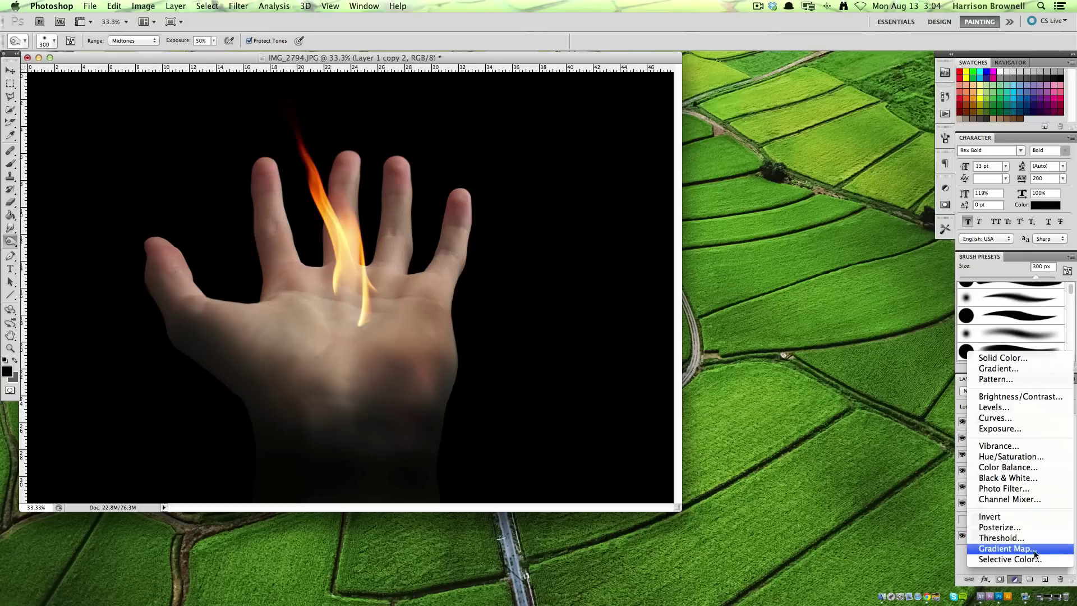
- Add a Curves 1 adjustment, tweak the RGB curve, and raise the Red channel highlights
click(1027, 417)
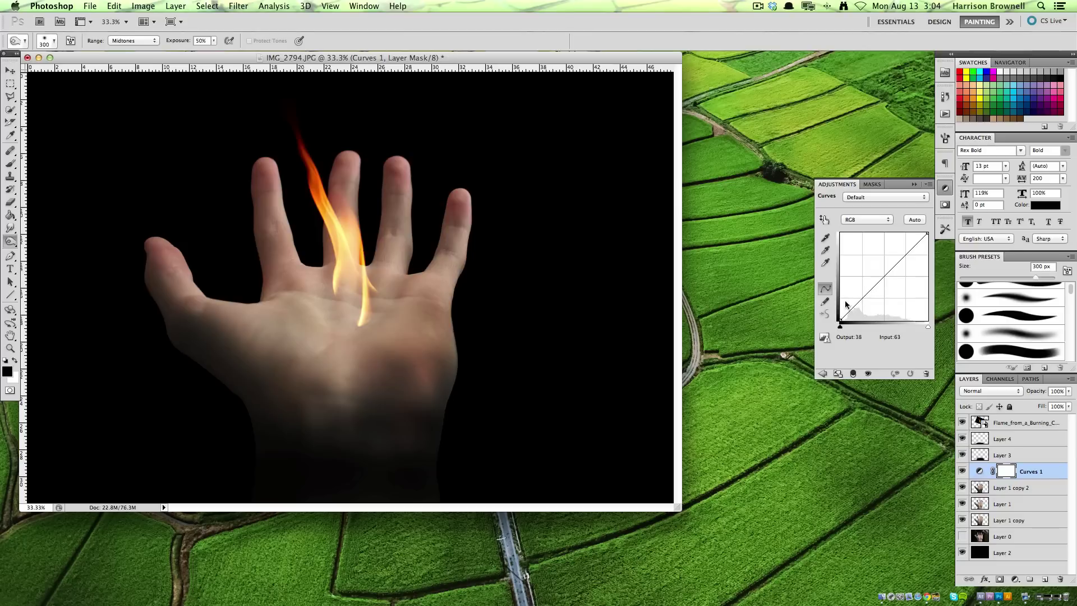
drag(912, 248, 914, 252)
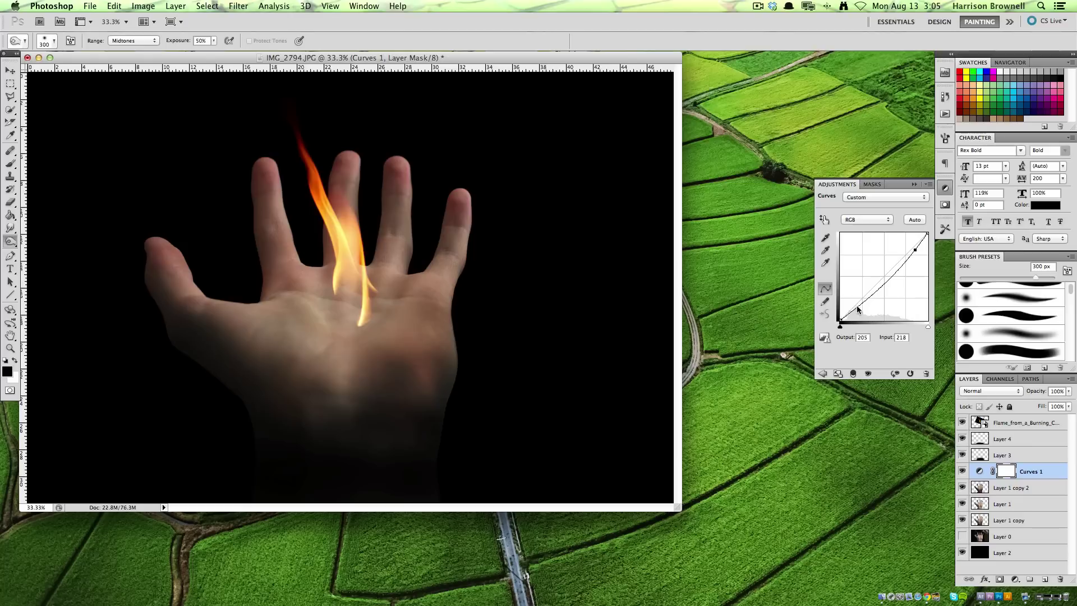
drag(857, 309, 857, 306)
click(875, 221)
click(878, 228)
click(910, 250)
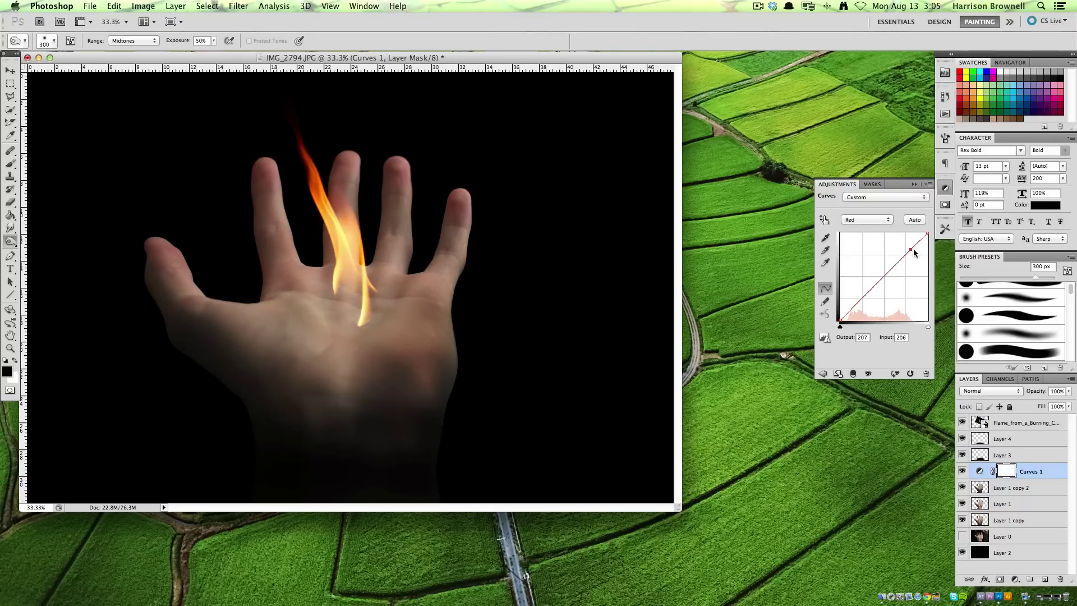
drag(911, 250, 914, 251)
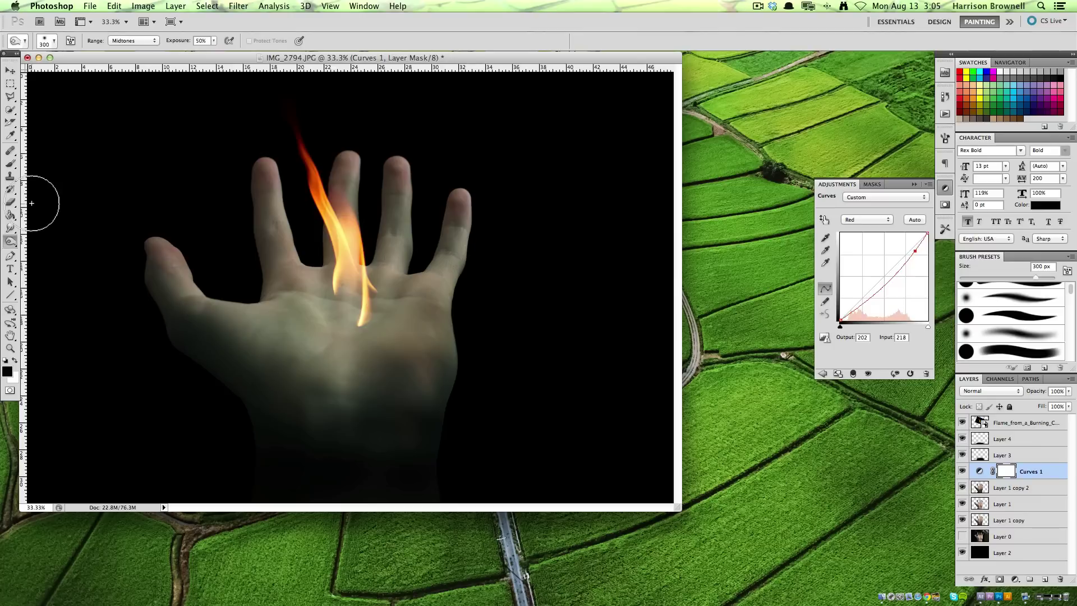
- Paint black on the Curves 1 mask to remove the effect from the palm
click(10, 164)
mouse_move(361, 314)
mouse_down()
mouse_move(360, 300)
mouse_move(348, 313)
mouse_move(353, 301)
mouse_move(377, 308)
mouse_move(372, 284)
mouse_move(322, 301)
mouse_move(453, 336)
mouse_up()
key(bracketleft)
key(bracketleft)
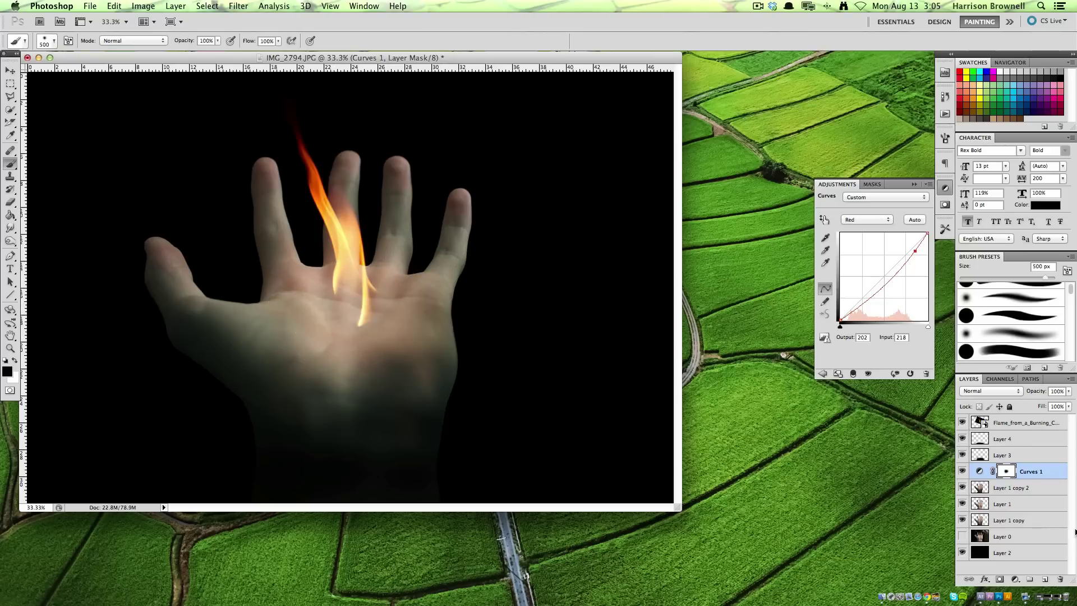
- Add a Curves 2 adjustment layer above Curves 1, after discarding an accidental Levels layer
click(1044, 578)
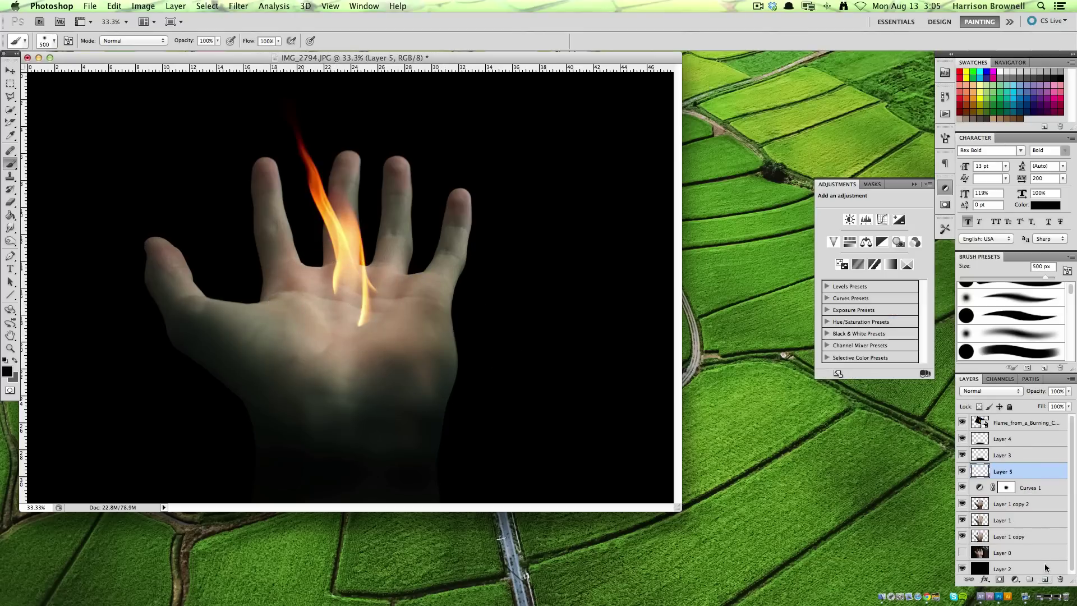
click(1041, 486)
click(1013, 578)
click(1012, 407)
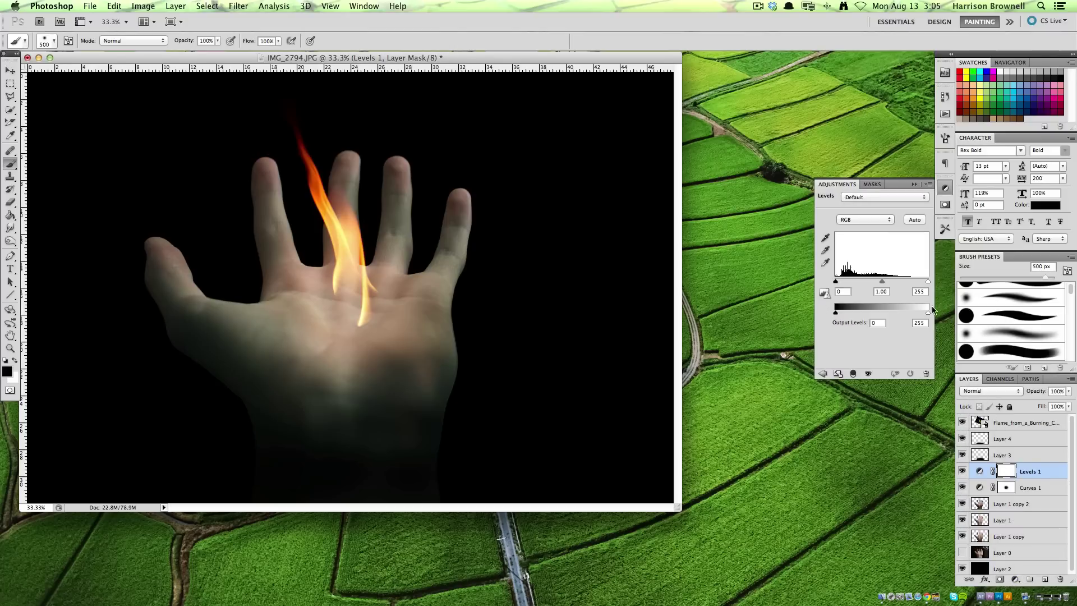
key(super+z)
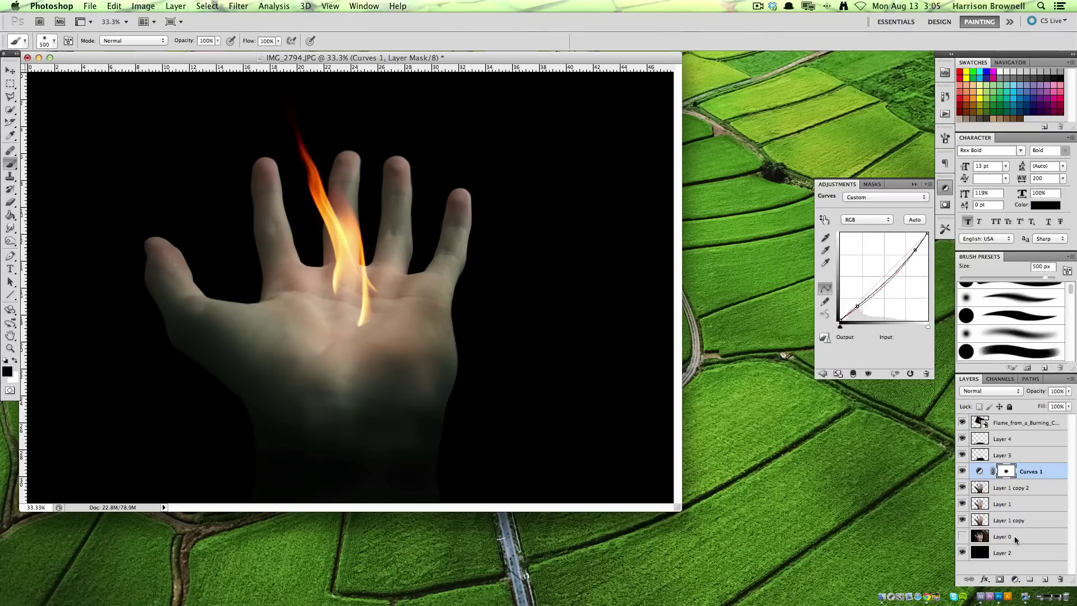
click(1014, 578)
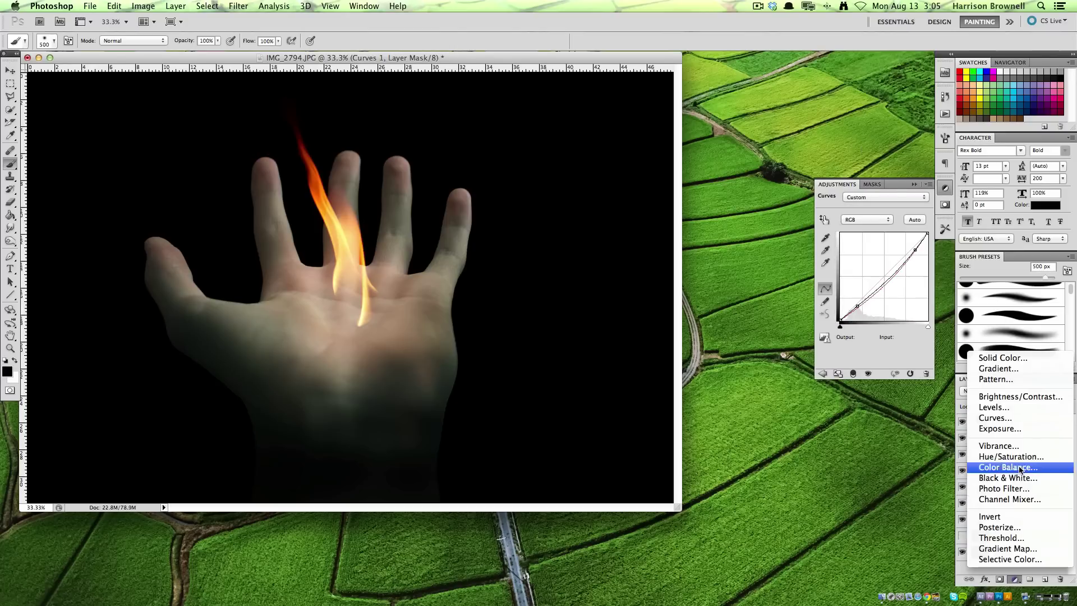
click(1021, 415)
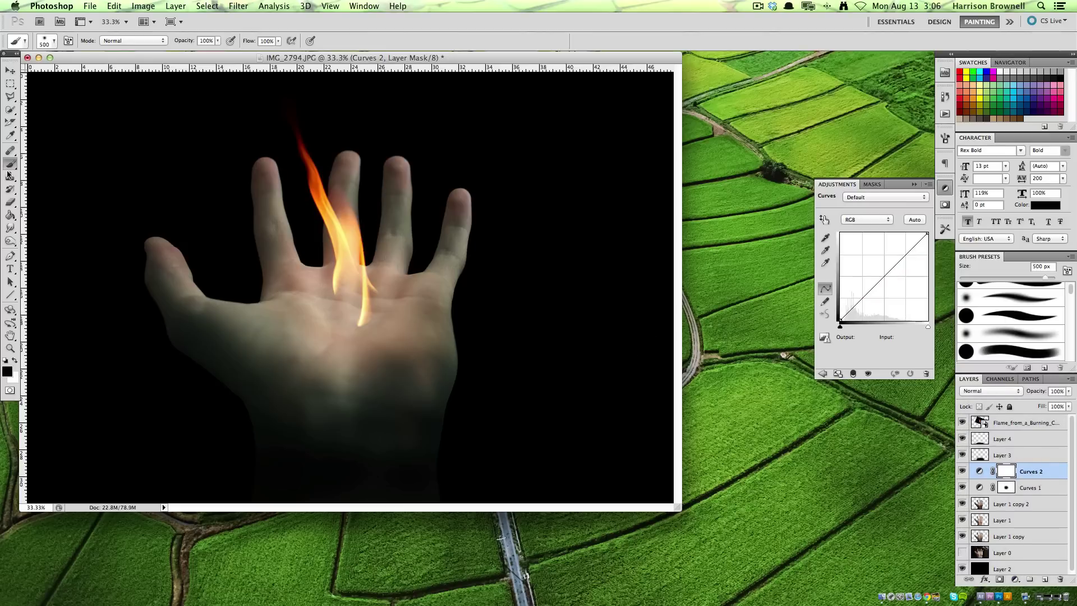
- Fill the Curves 2 mask black, then paint white over the palm
click(9, 216)
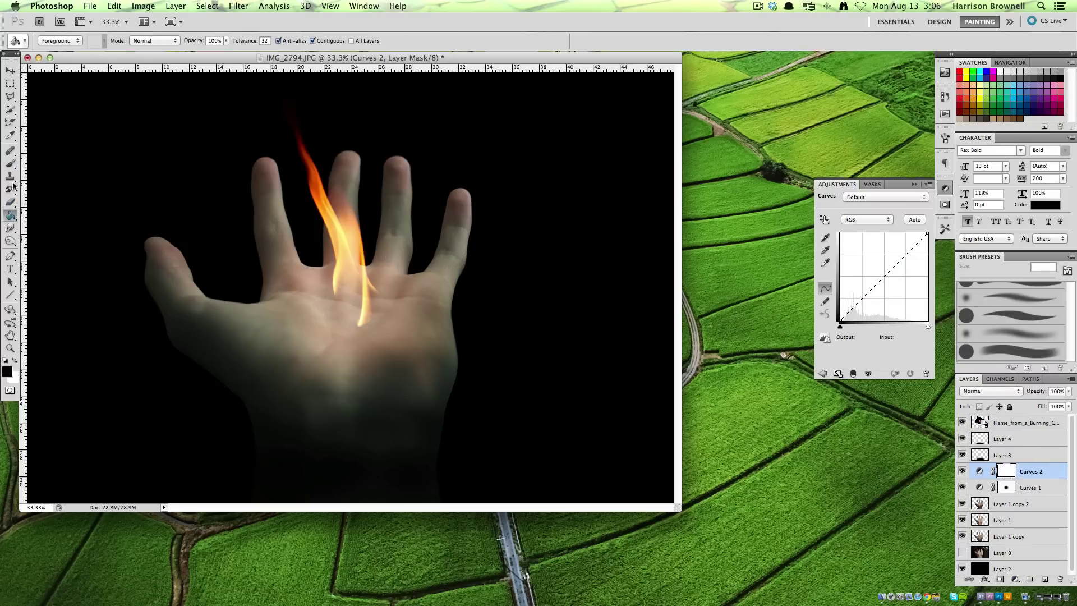
click(16, 359)
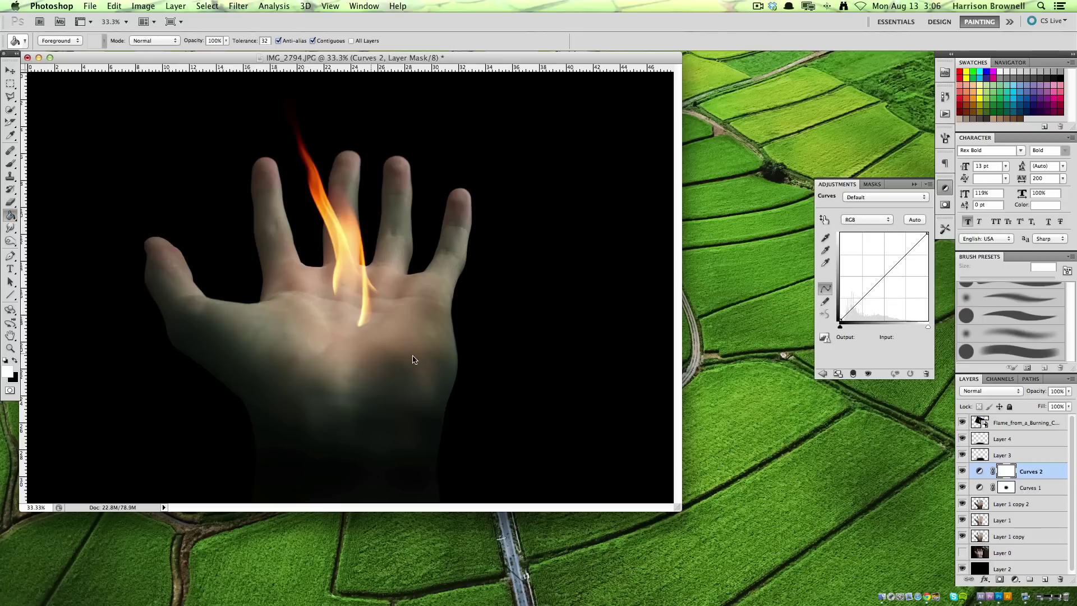
click(16, 360)
click(145, 258)
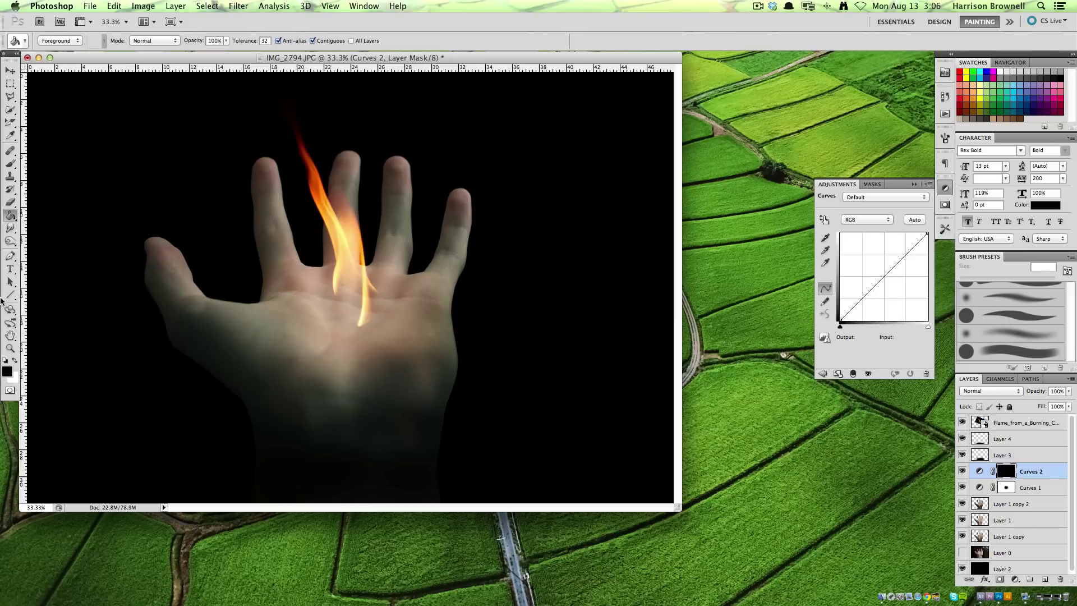
click(10, 163)
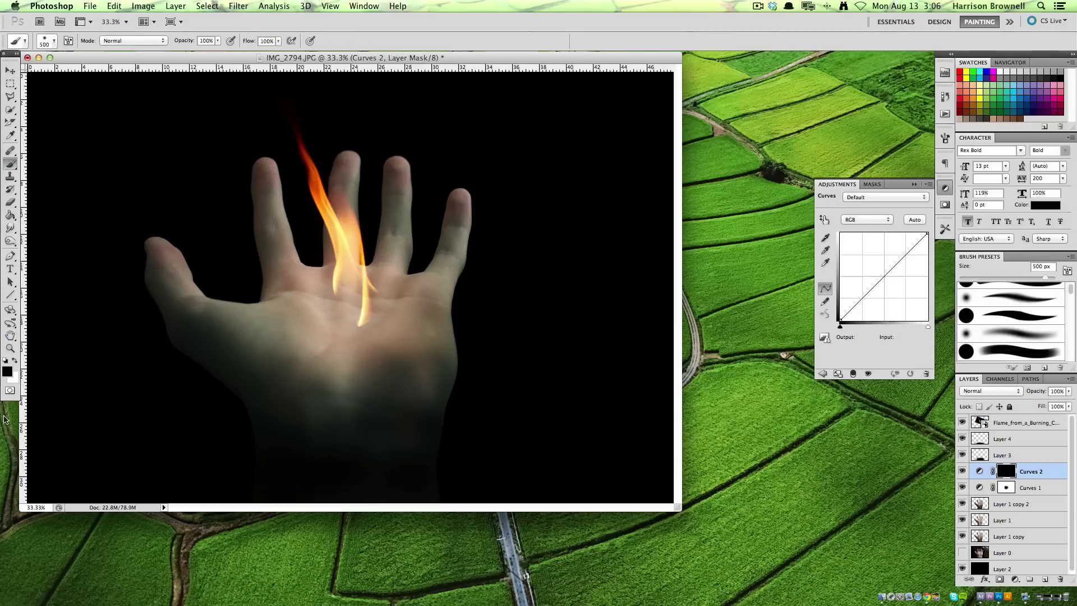
click(15, 361)
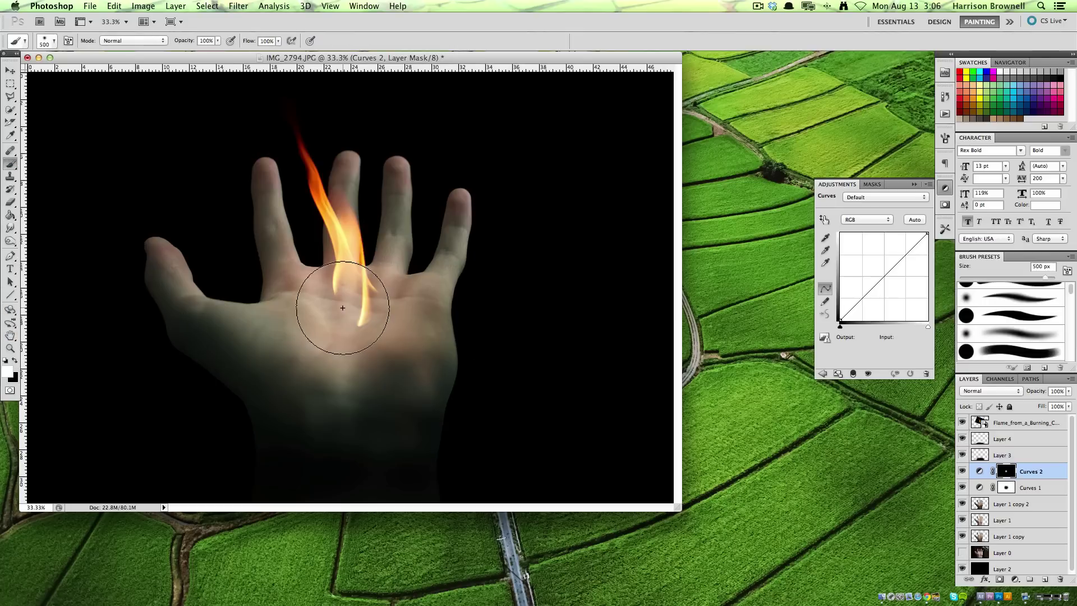
click(358, 298)
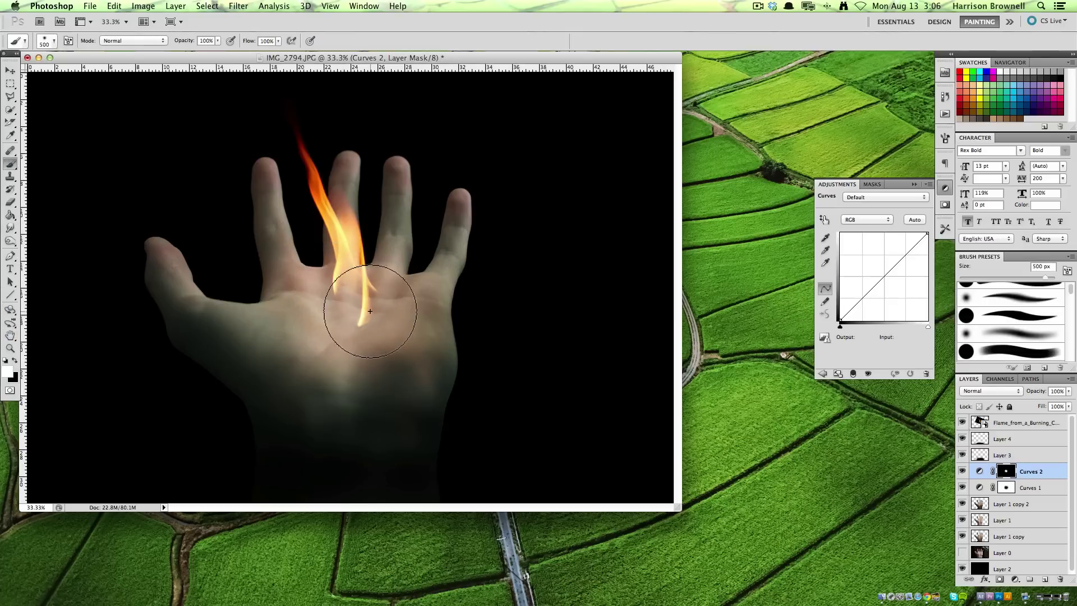
- Bend the Curves 2 Red channel into an S-curve and hide both Curves layers
click(885, 197)
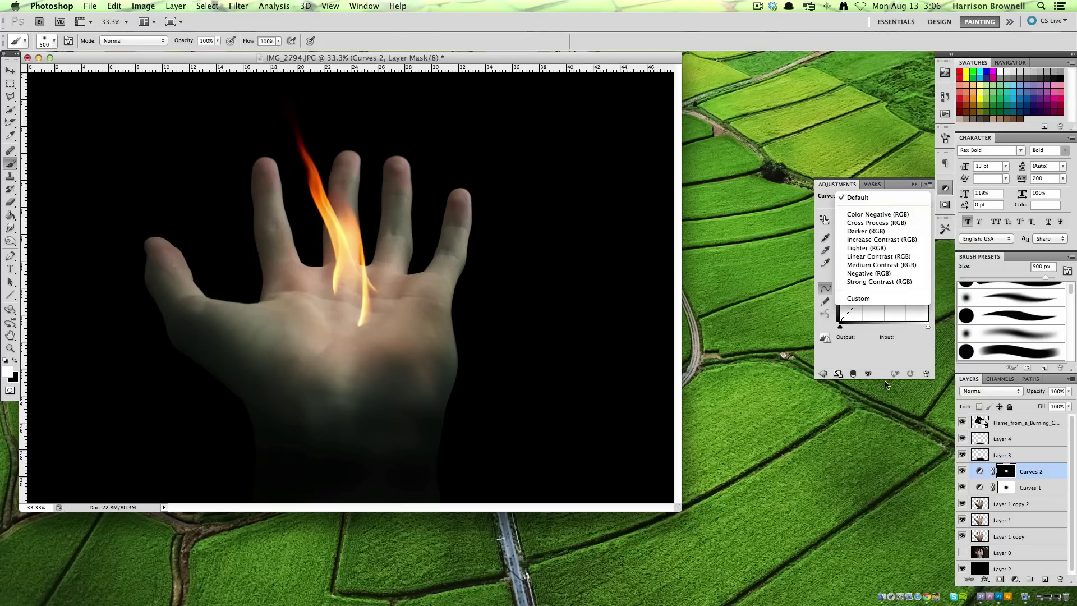
click(812, 268)
click(621, 119)
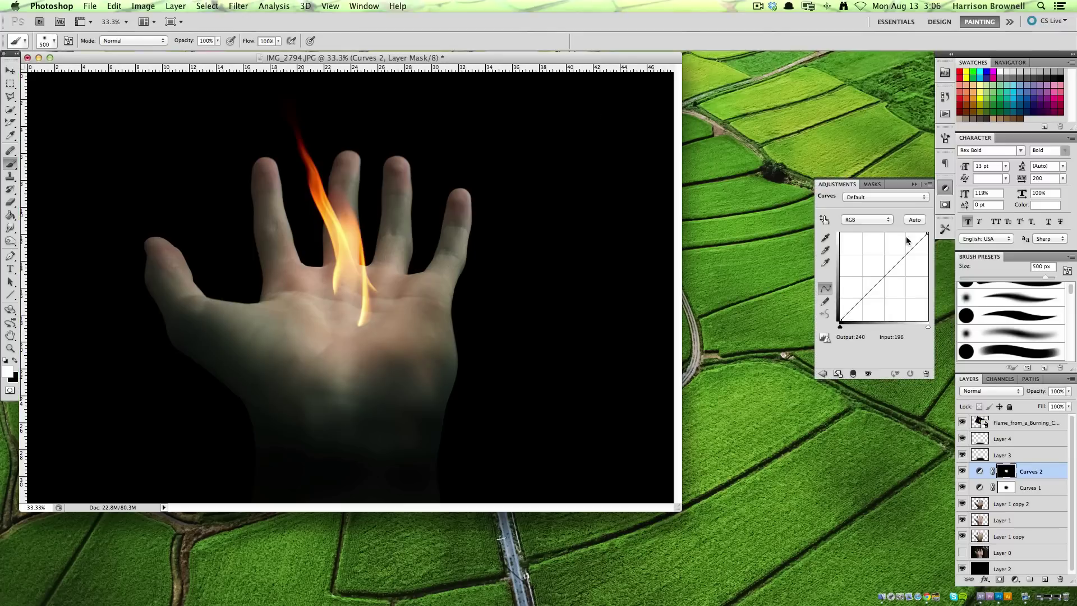
click(872, 220)
click(868, 218)
click(868, 219)
click(849, 226)
click(909, 251)
drag(909, 252, 906, 249)
mouse_move(873, 286)
mouse_down()
mouse_move(878, 294)
mouse_move(871, 287)
mouse_up()
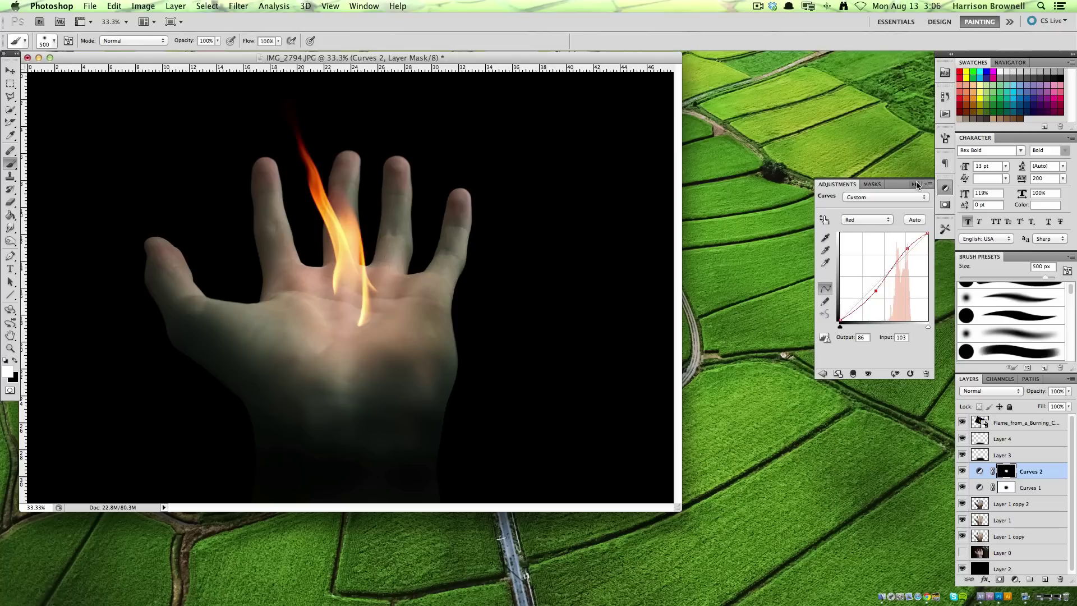
drag(961, 471, 963, 489)
- Add a Curves 3 adjustment layer and lower its Red channel curve slightly
click(1015, 579)
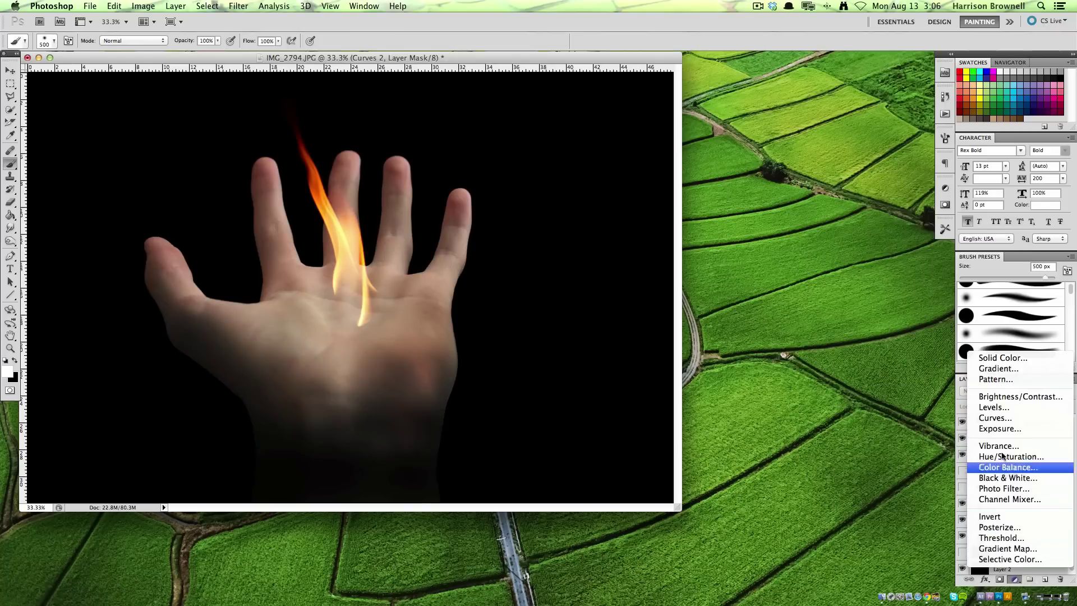
click(1003, 418)
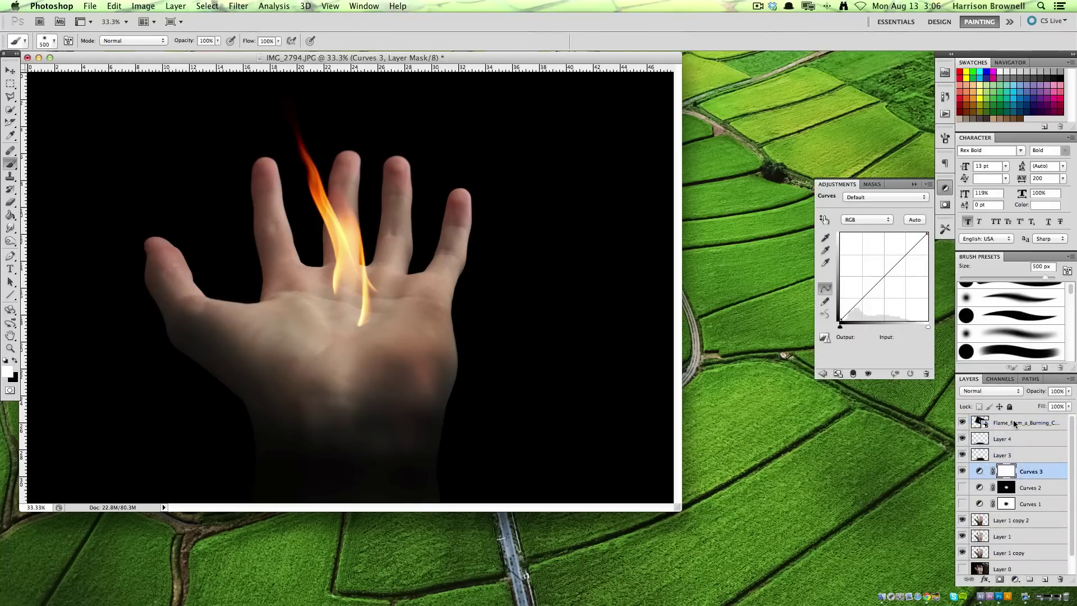
click(866, 219)
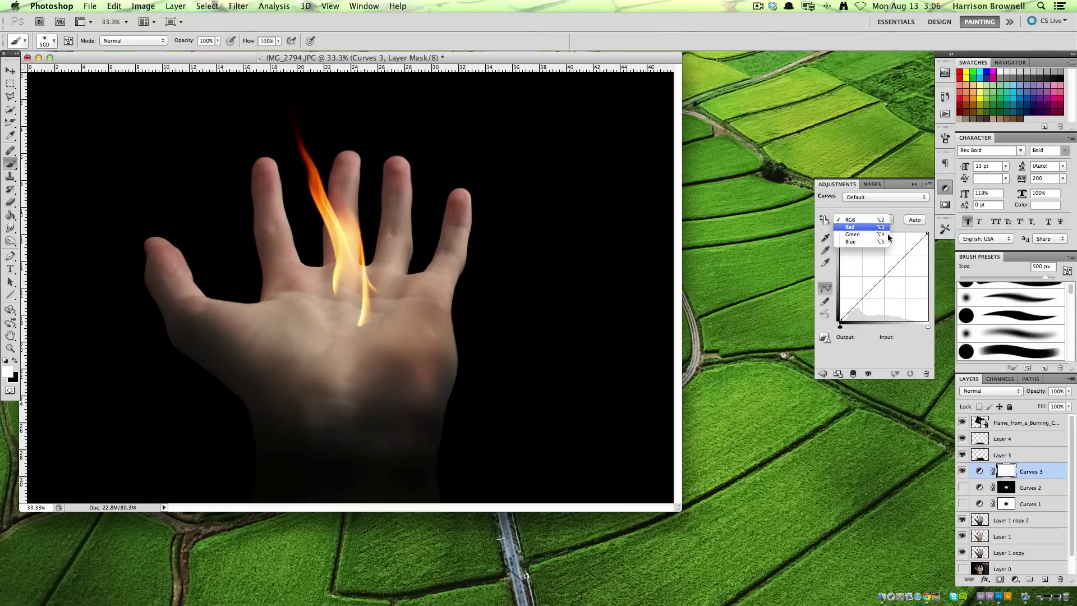
click(858, 226)
click(907, 252)
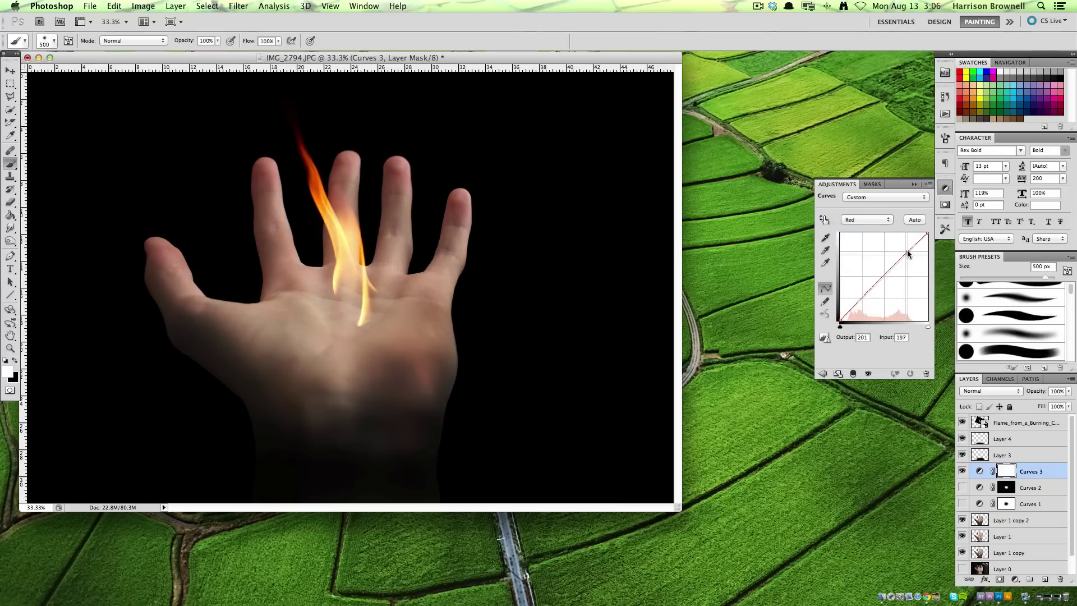
drag(907, 253, 883, 278)
- Pull the Blue curve down to output 179 at input 188 and collapse the panel
click(872, 219)
click(864, 227)
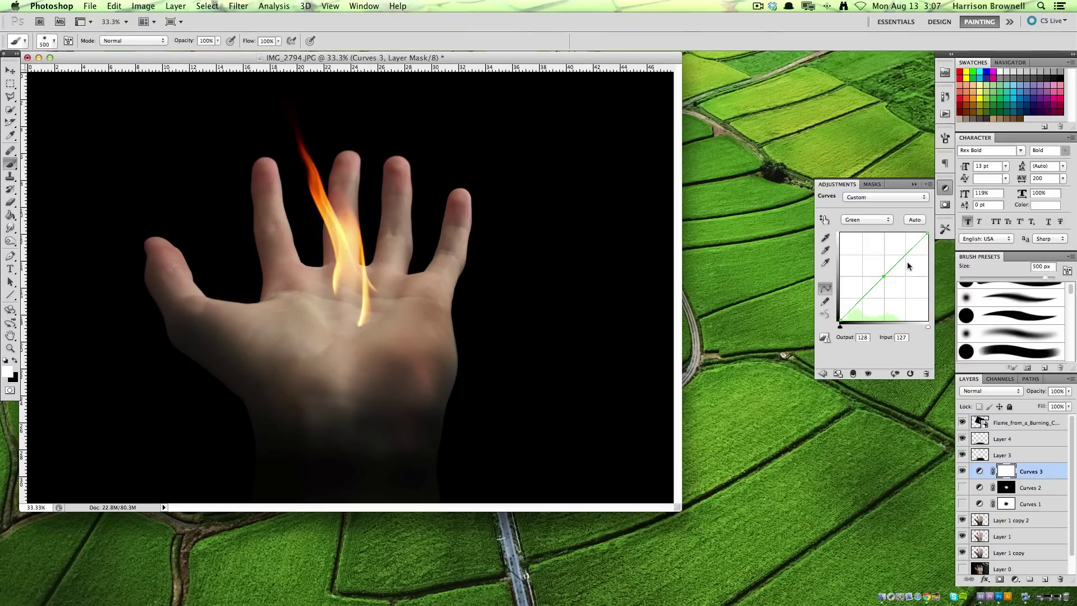
click(880, 220)
click(875, 229)
drag(903, 258, 904, 259)
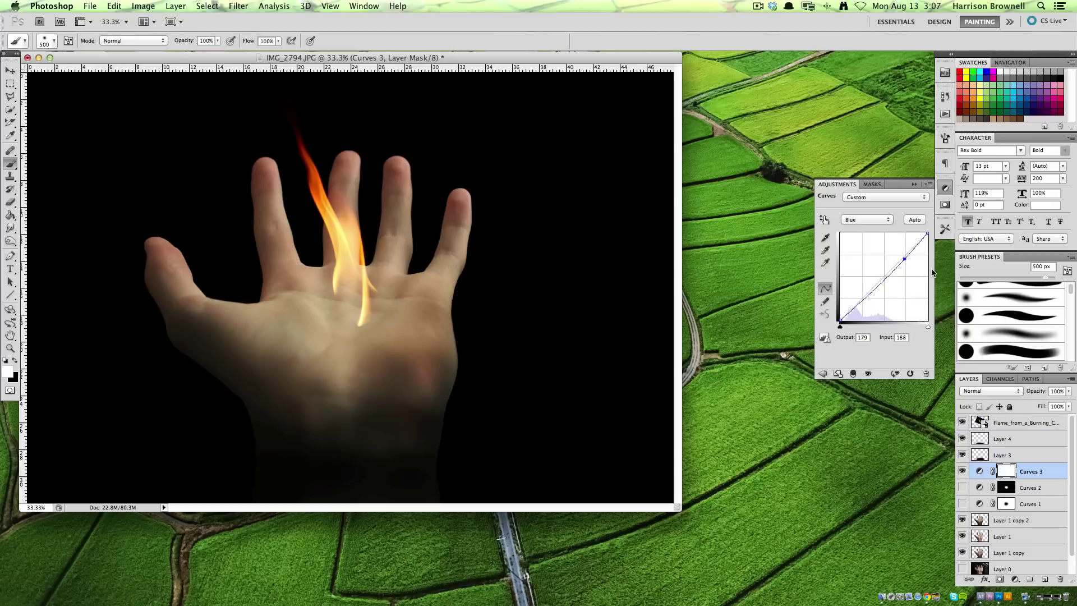
click(912, 183)
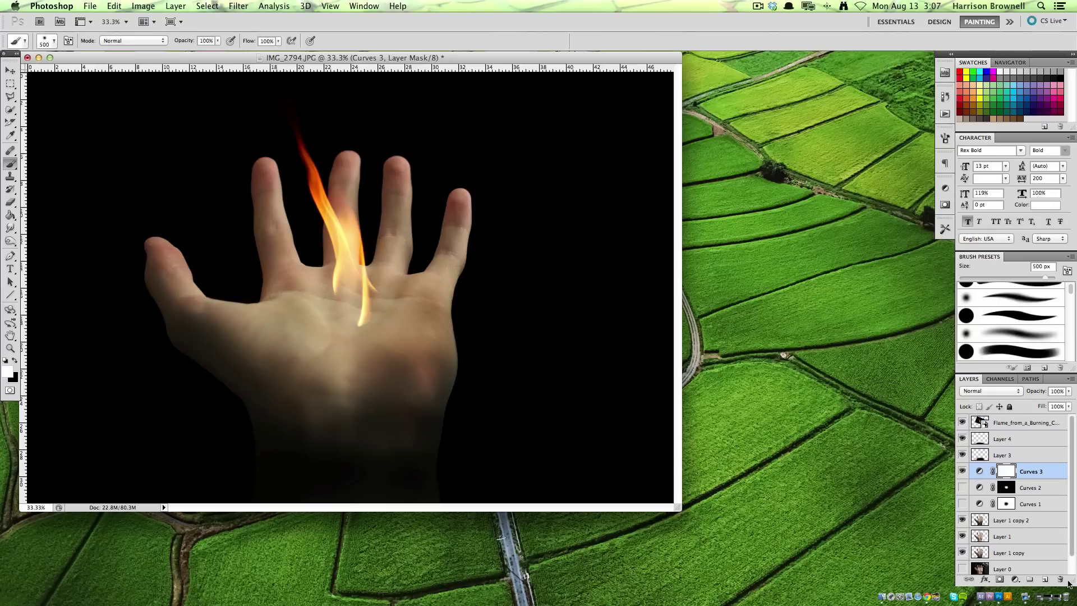
- Dodge the palm below the flame on Layer 1 copy 2 with a 300 px brush
click(1034, 519)
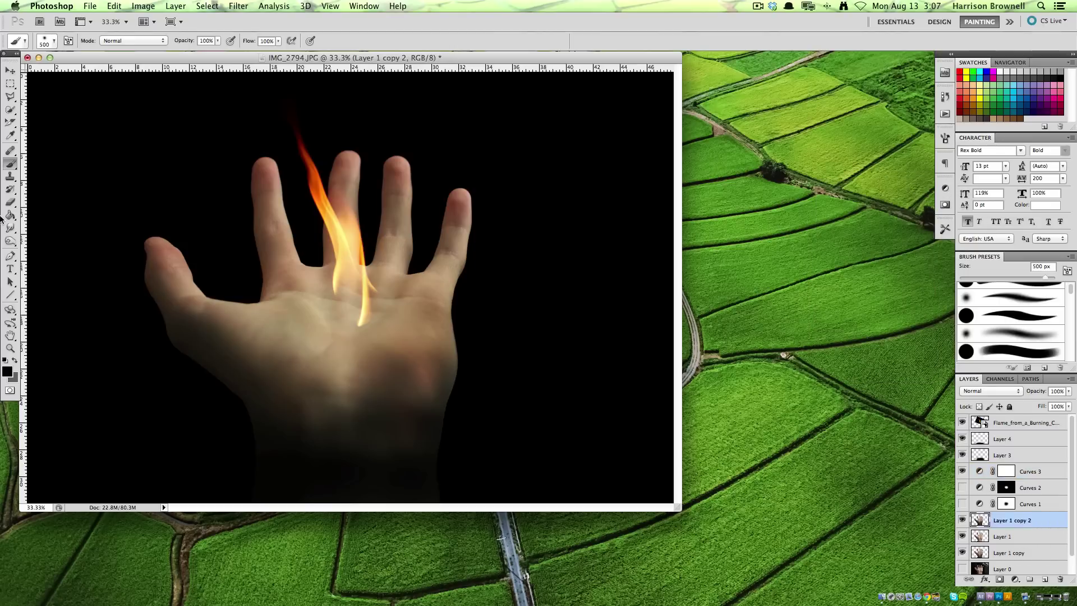
click(12, 241)
click(54, 239)
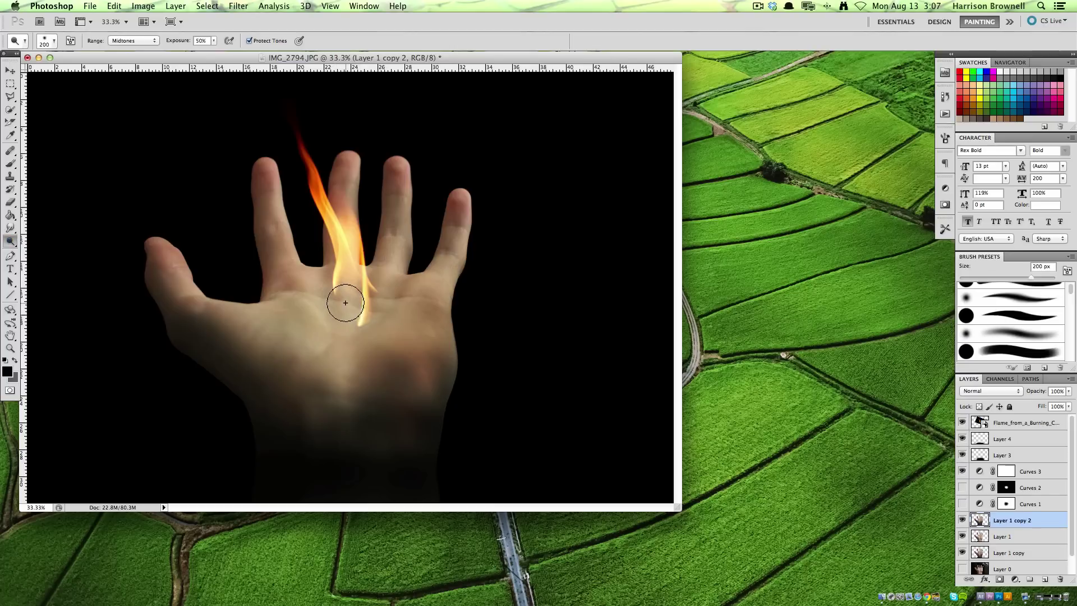
key(bracketright)
key(bracketright)
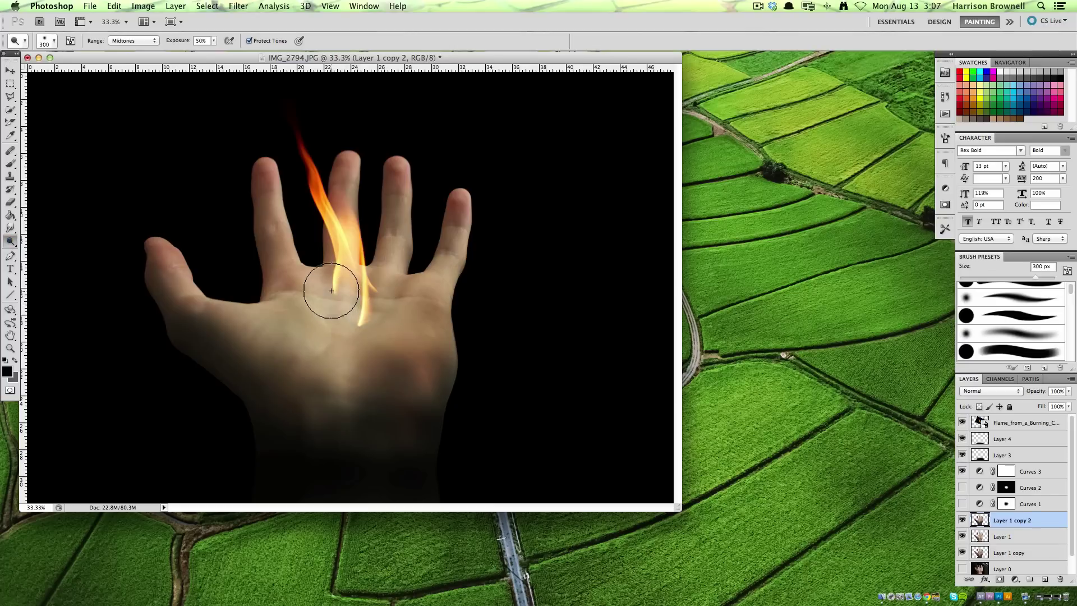
mouse_move(372, 290)
mouse_down()
mouse_move(361, 312)
mouse_move(331, 300)
mouse_move(337, 286)
mouse_move(361, 283)
mouse_move(363, 327)
mouse_move(471, 368)
mouse_up()
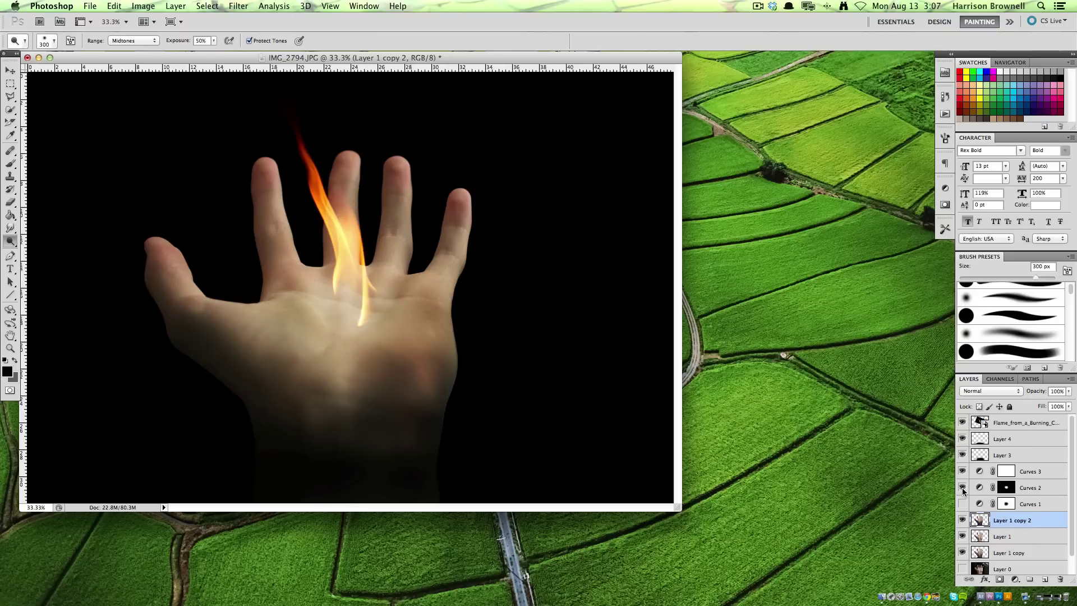
- Open the Curves 2 settings and reshape the Red channel curve's upper and lower points
double_click(1041, 488)
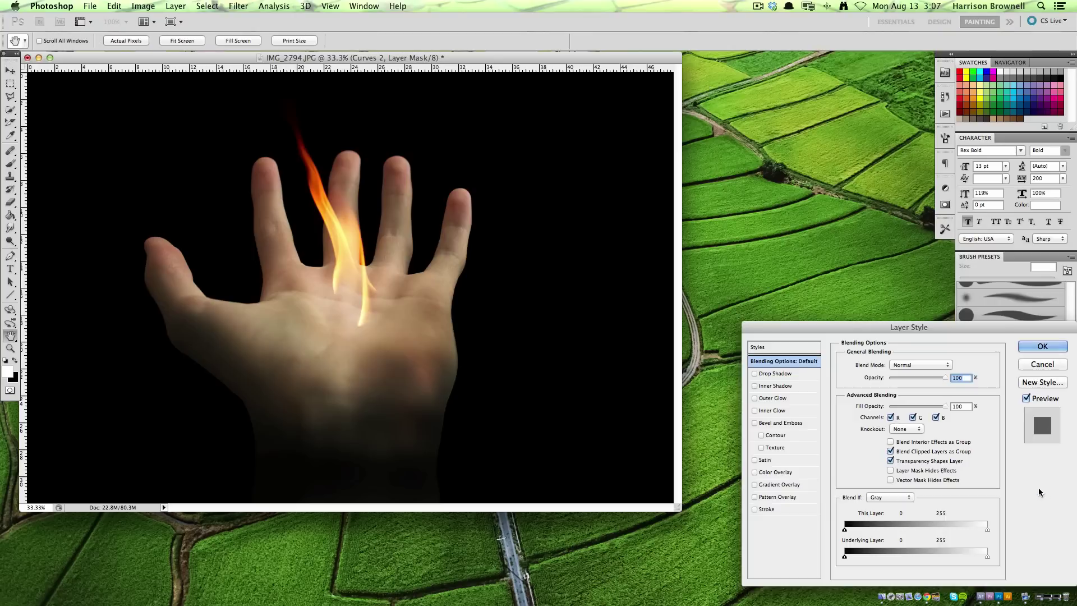
click(1035, 366)
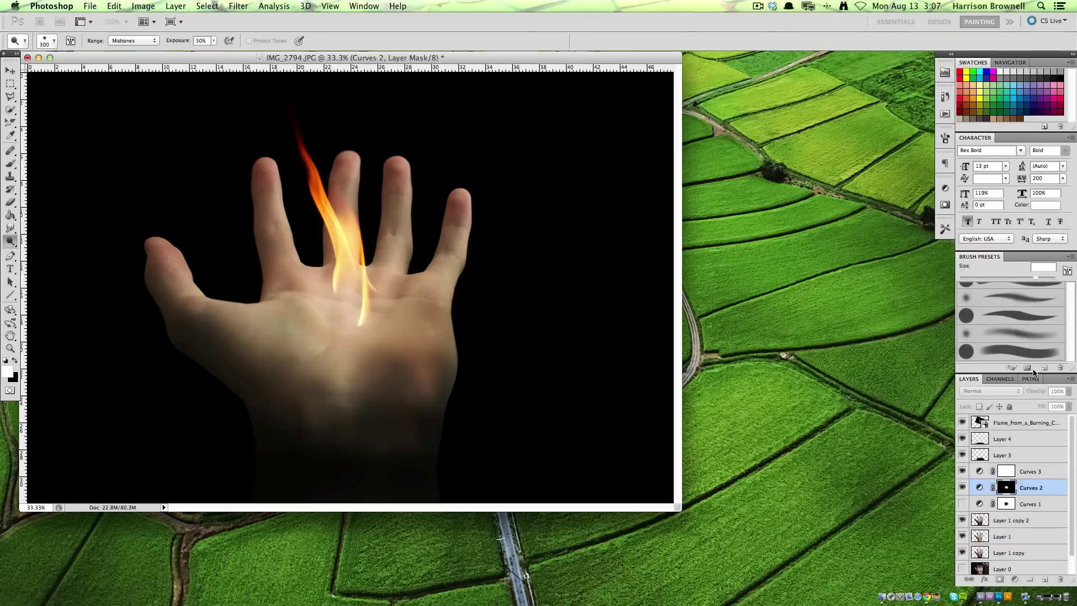
click(945, 188)
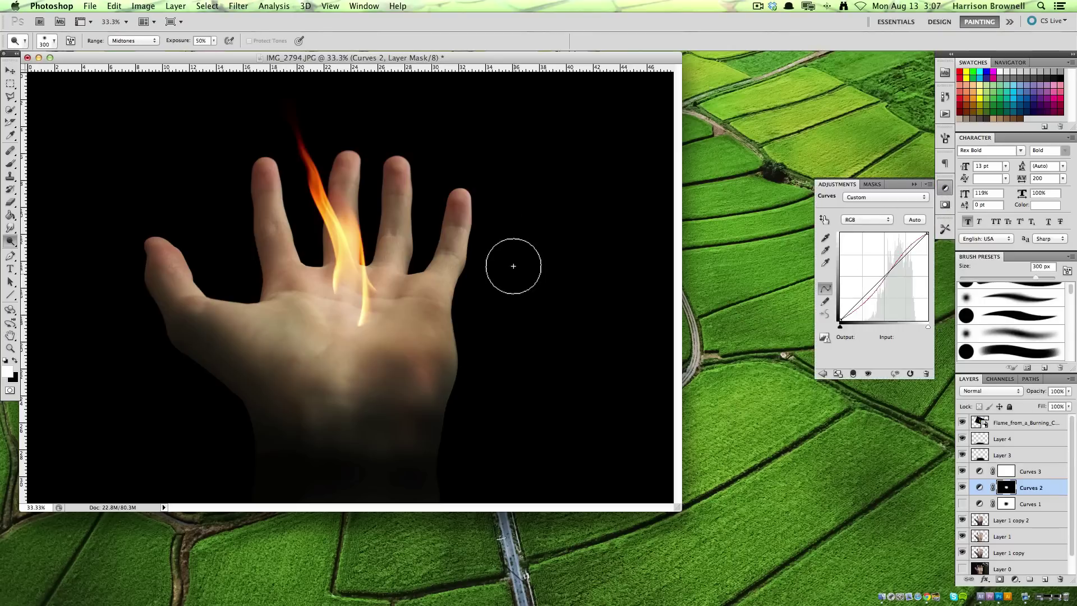
click(858, 220)
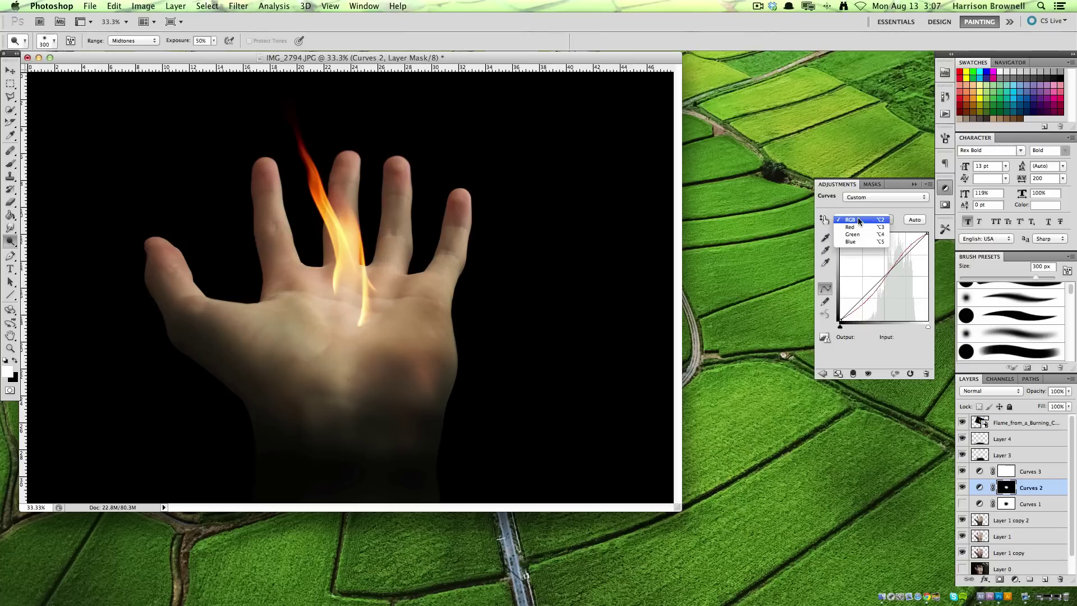
click(866, 234)
click(906, 251)
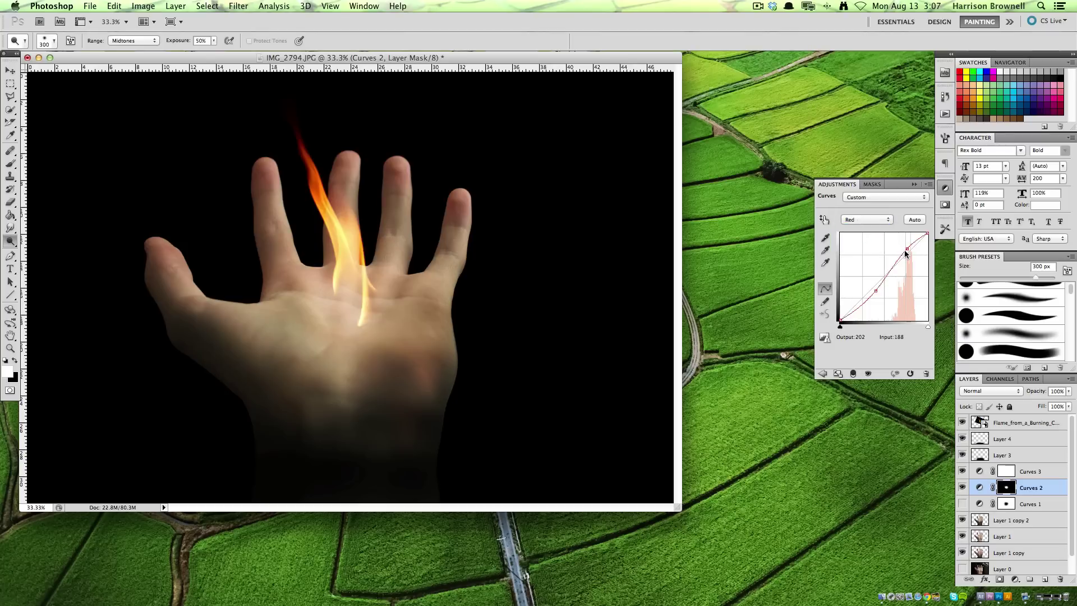
drag(905, 253, 911, 251)
drag(876, 292, 874, 294)
drag(910, 252, 908, 252)
- Adjust the Green and Blue curves, Blue's point at input 200/output 183, then hide Curves 2
click(886, 218)
click(885, 225)
click(874, 223)
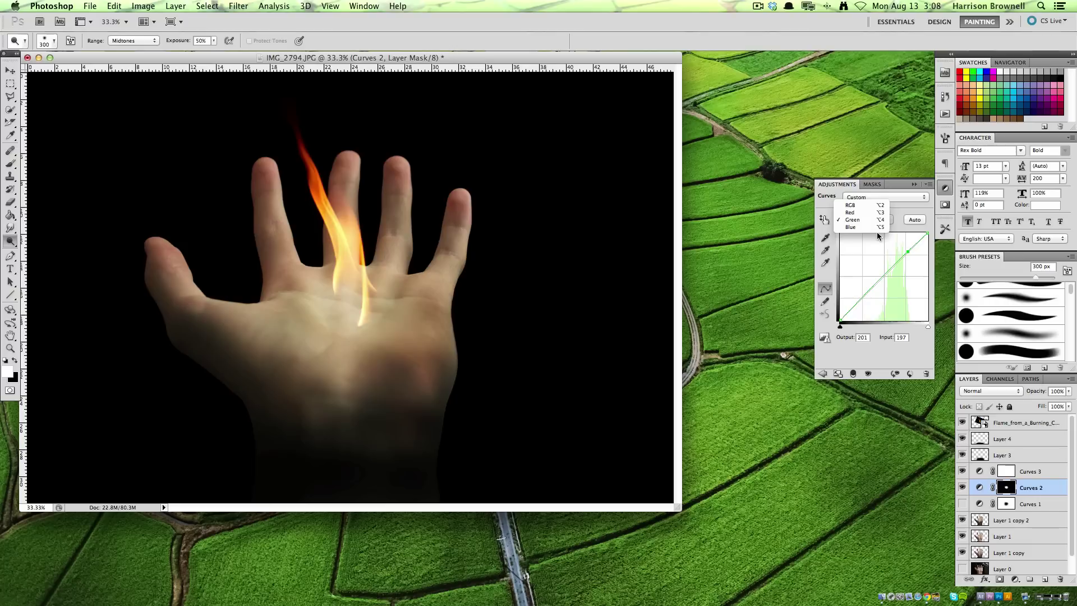
click(877, 228)
drag(907, 253, 909, 260)
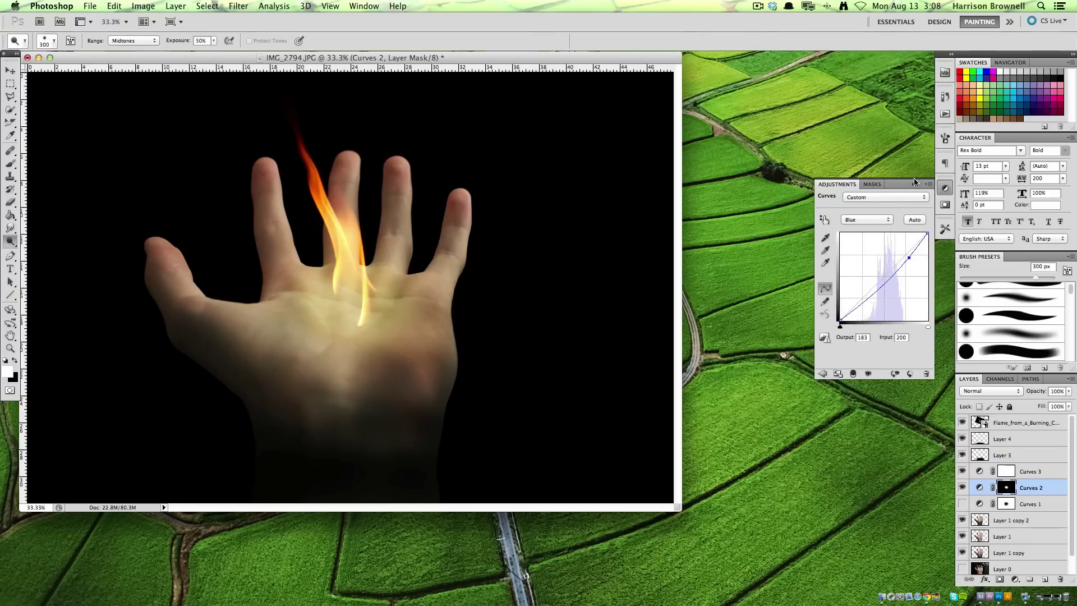
click(945, 188)
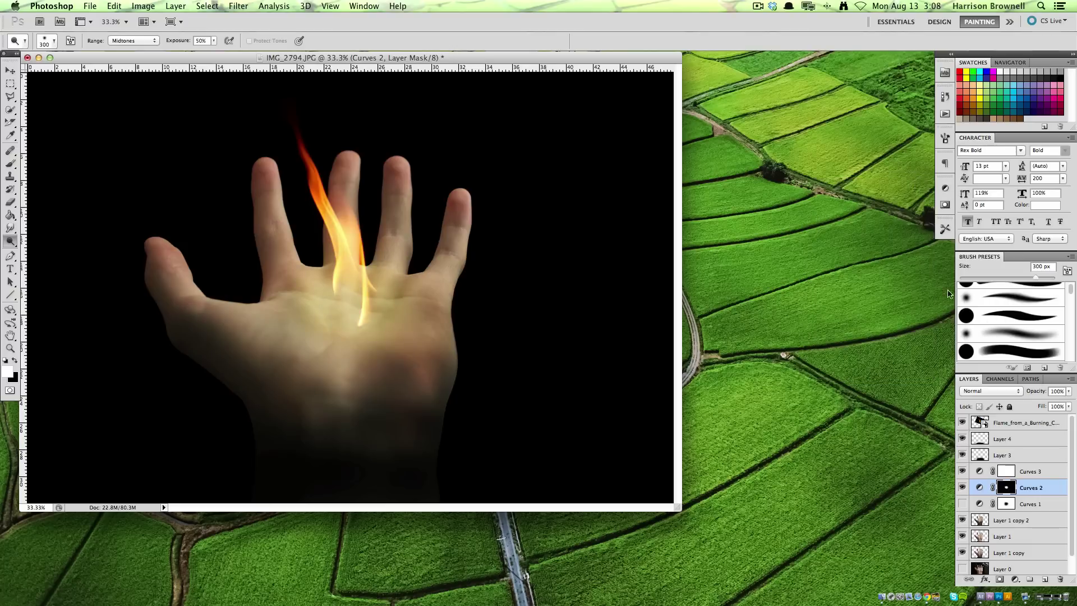
click(961, 487)
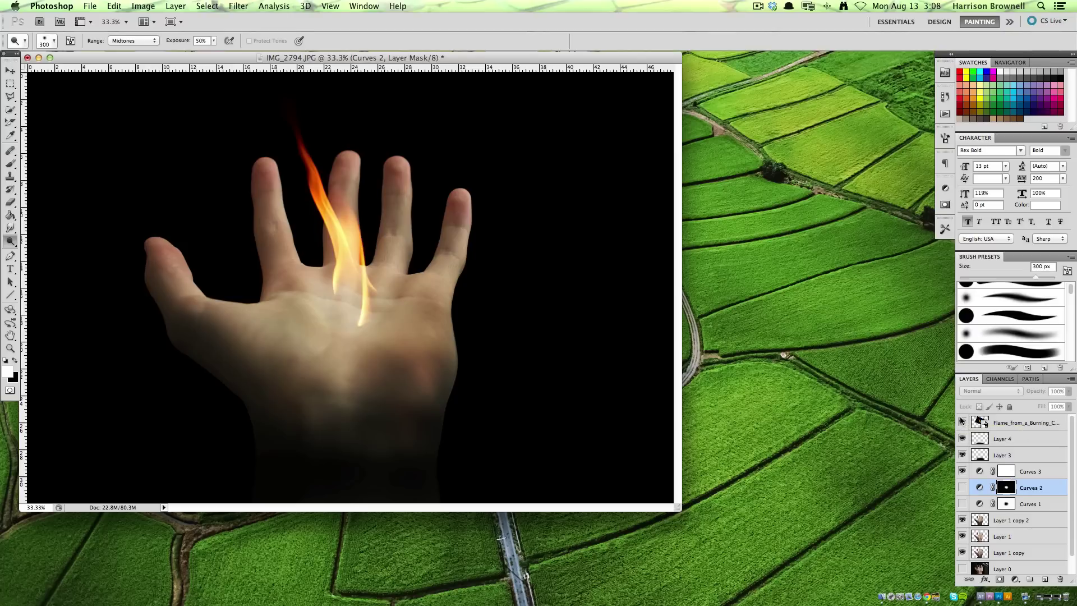
- Add a new empty layer just above Layer 1 and start a text line at the upper left
click(1044, 581)
mouse_move(1020, 491)
mouse_down()
mouse_move(998, 423)
mouse_move(1001, 553)
mouse_up()
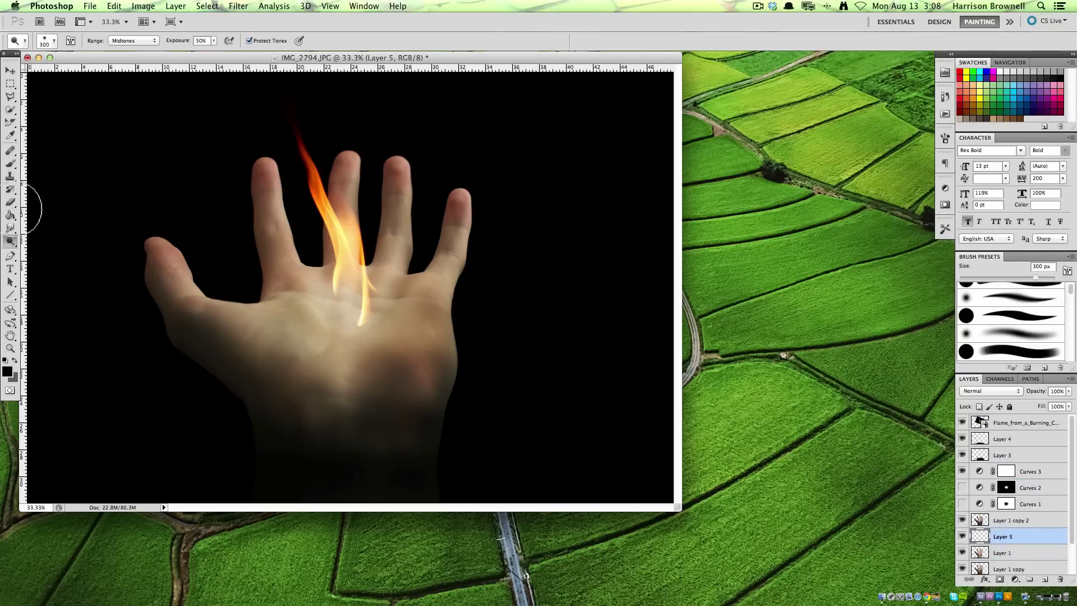
click(10, 268)
click(129, 173)
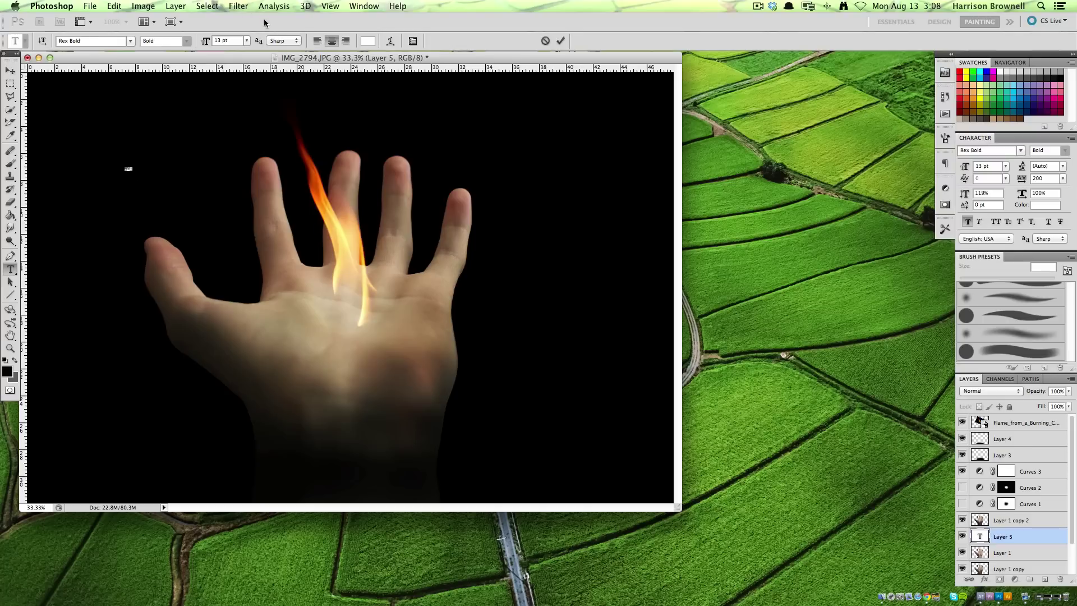
- Enter white FIRE! in Rex Bold and enlarge it to 543 pt
click(247, 40)
click(246, 175)
click(246, 41)
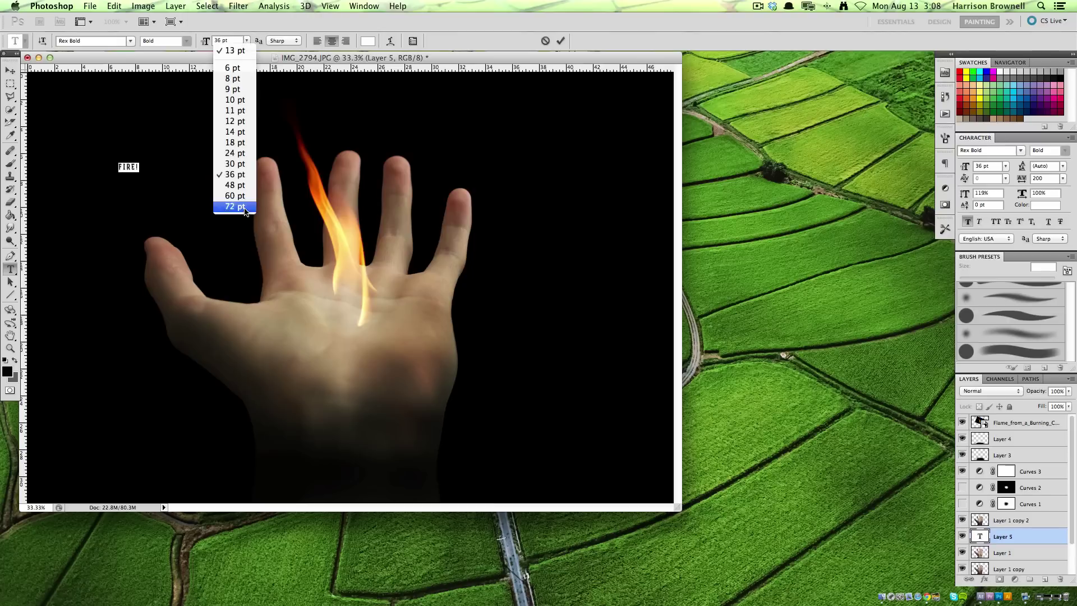
click(246, 209)
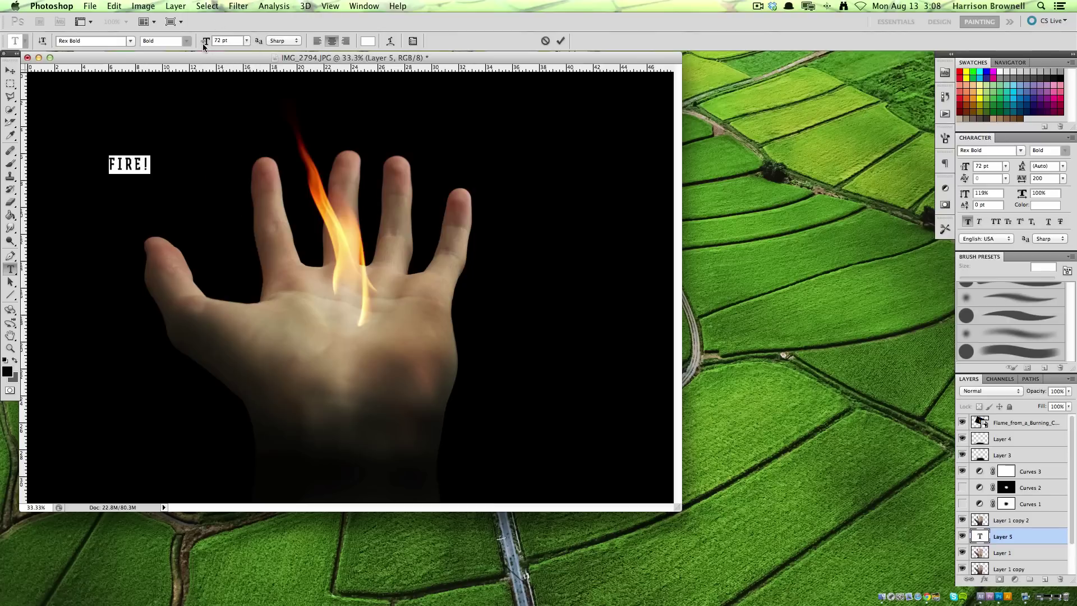
drag(204, 41, 466, 47)
click(10, 70)
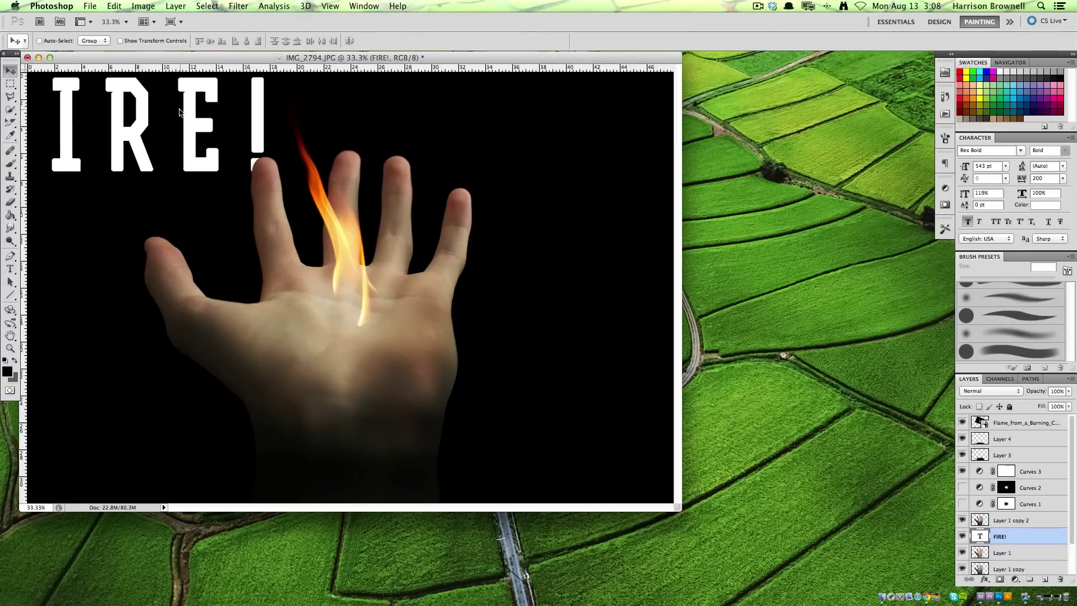
- Position the FIRE! text across the top of the image above the fingers
drag(179, 112, 369, 130)
scroll(1067, 553, down, 2)
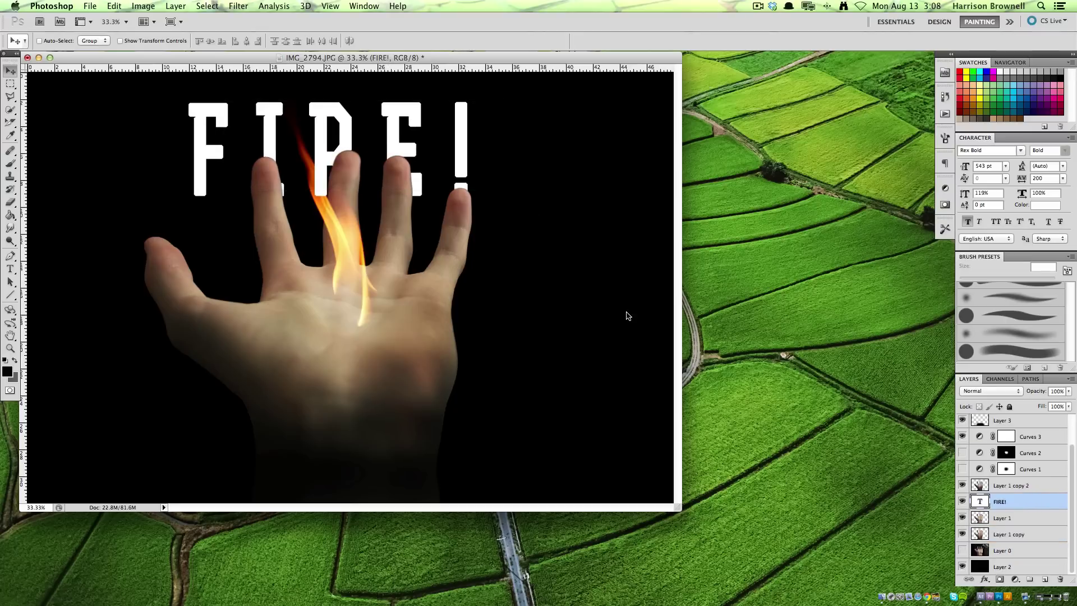
drag(352, 134, 536, 112)
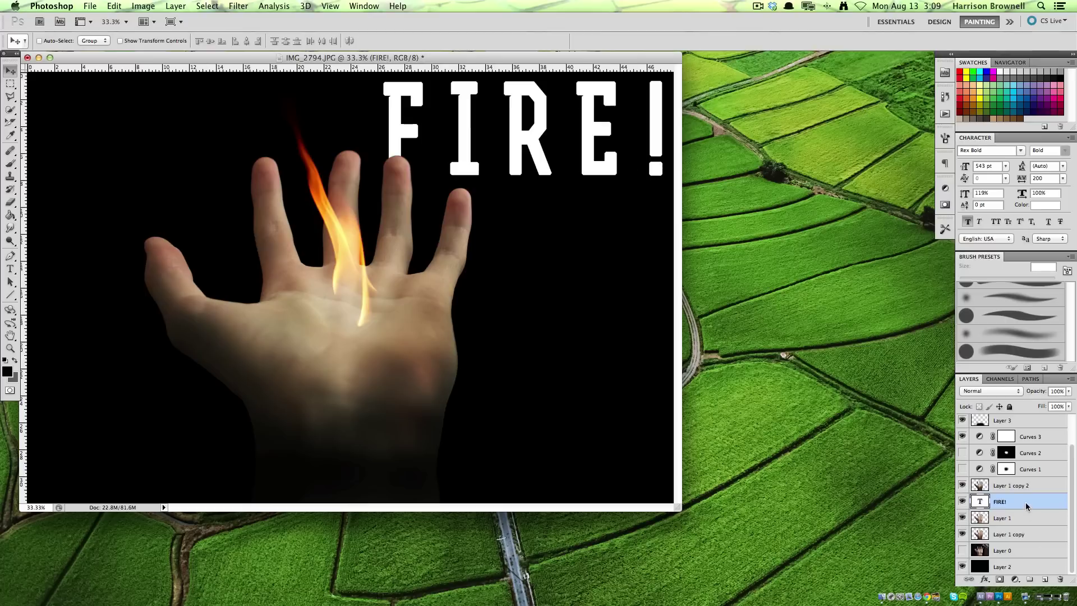
- Preview fonts on FIRE!, settling on Rex Light Regular without faux bold
click(10, 269)
double_click(493, 145)
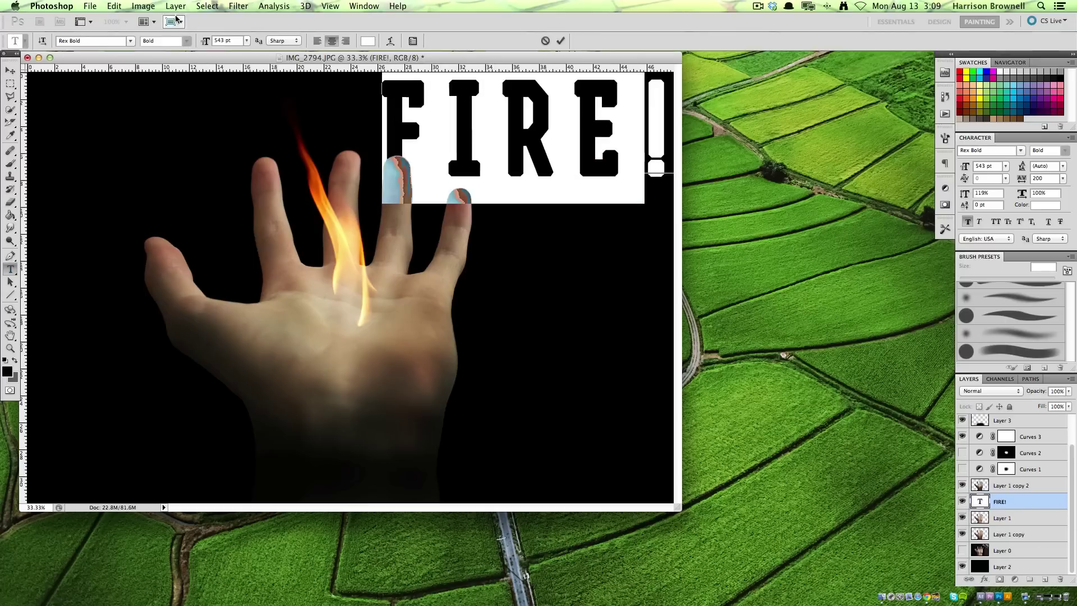
click(113, 40)
key(Up)
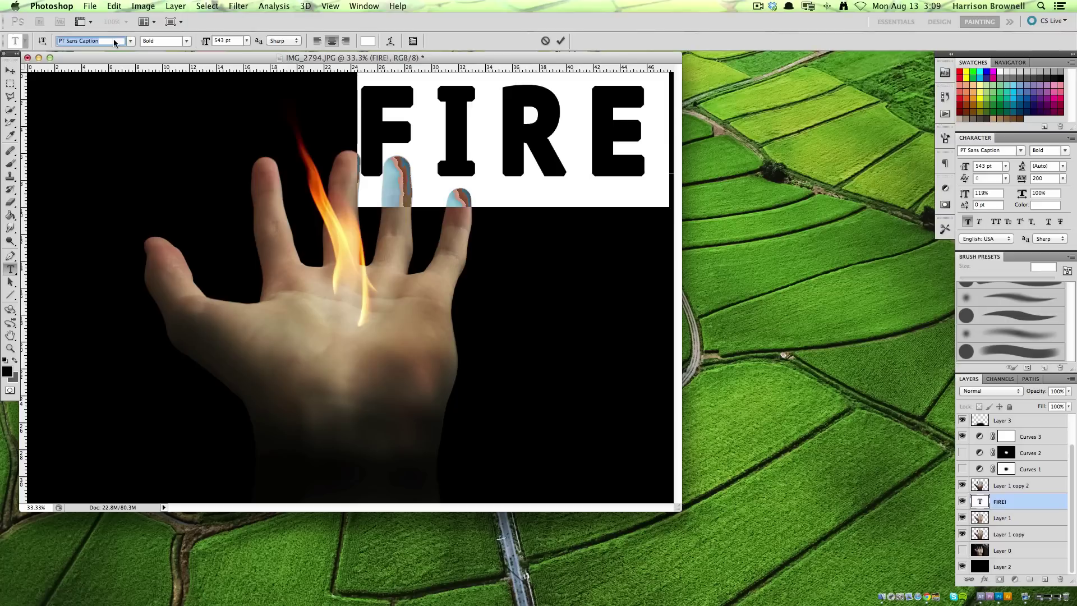
key(Down)
key(Down)
key(Down)
key(Down)
key(Down)
key(Down)
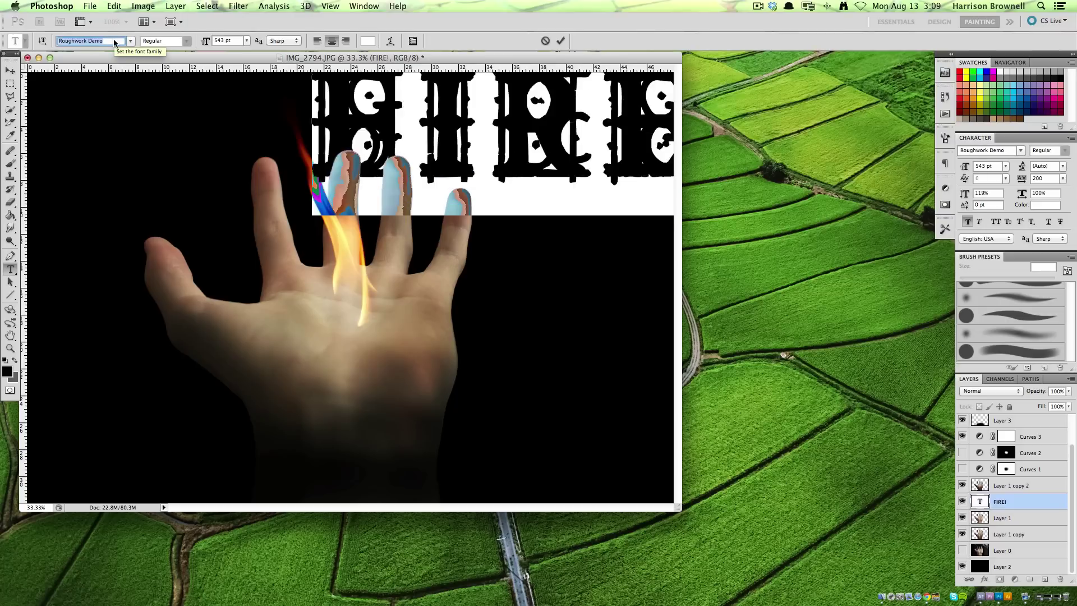
key(Up)
key(Up)
key(Up)
key(Up)
key(Up)
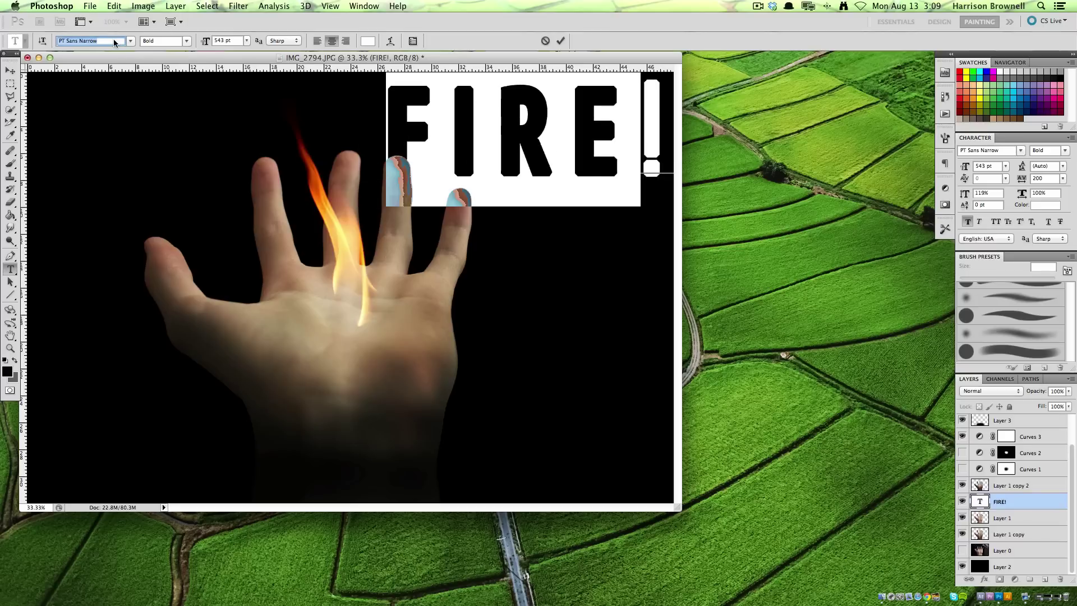
key(Down)
key(Down)
key(Down)
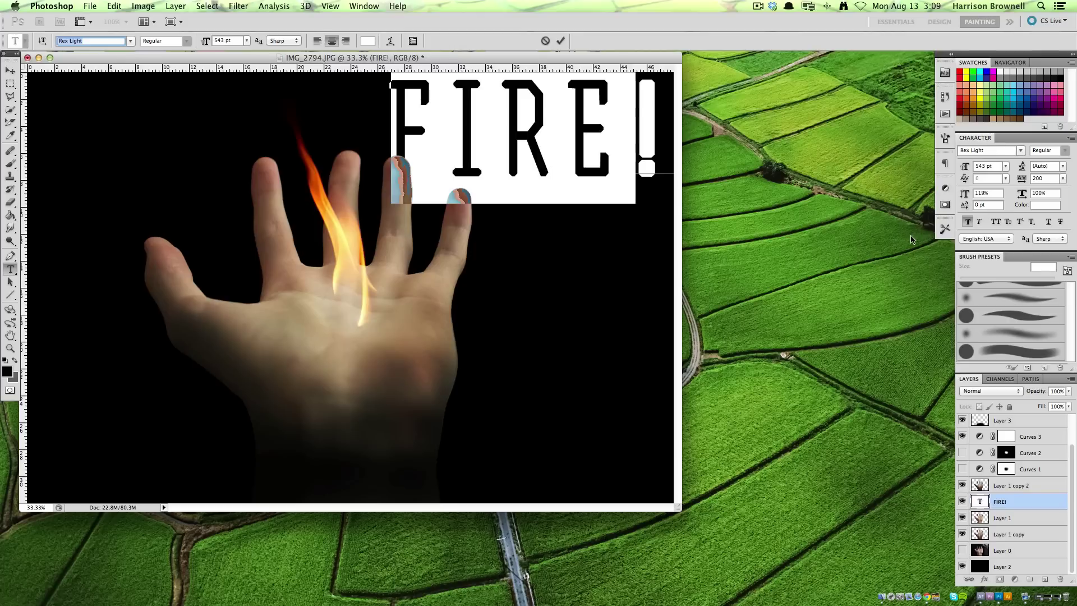
click(967, 221)
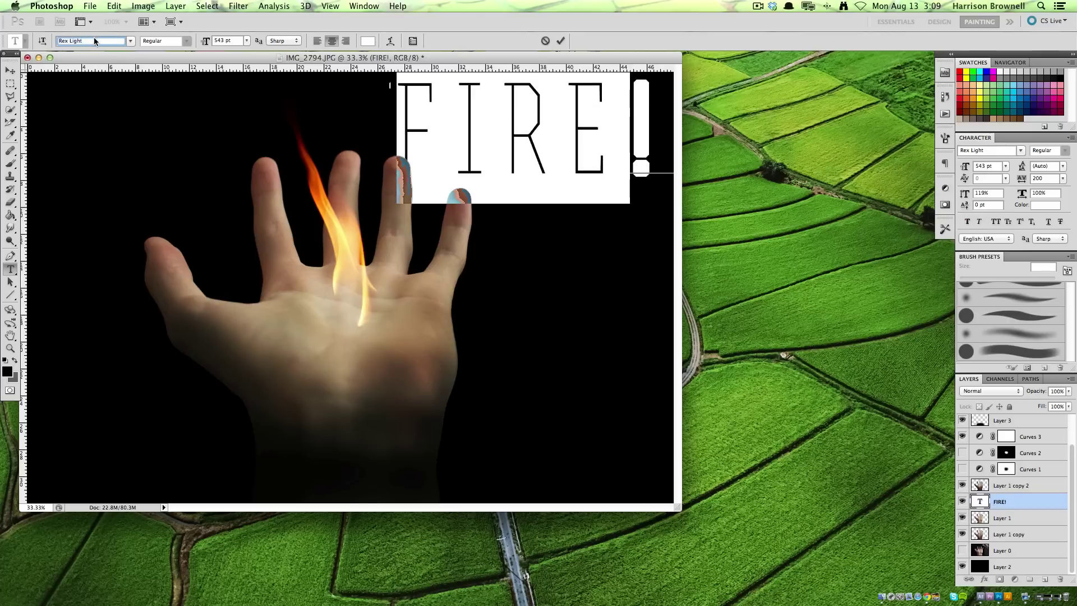
key(Return)
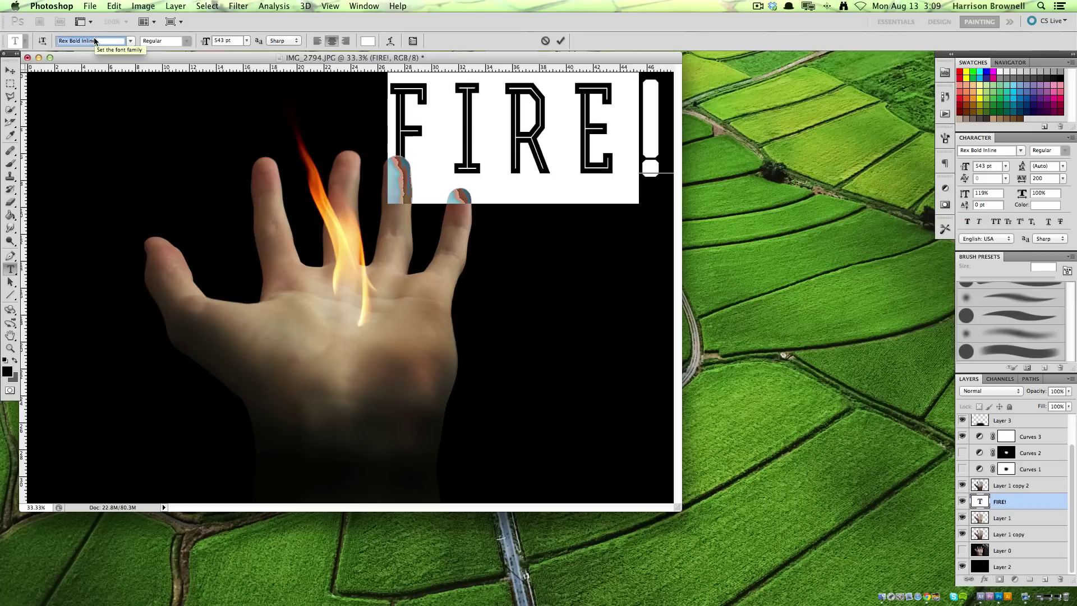
key(Down)
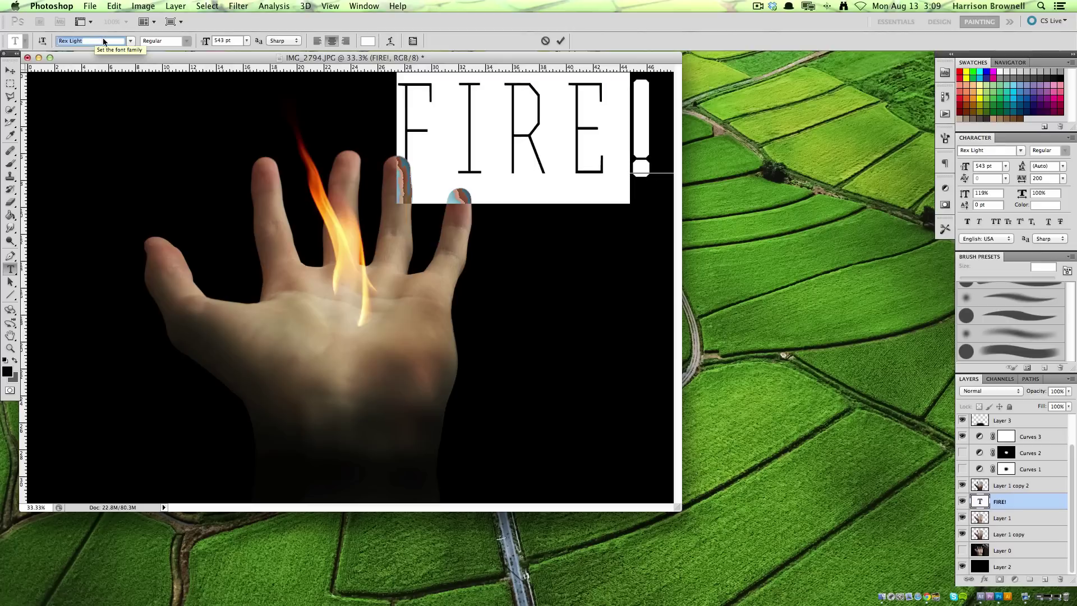
- Select the whole FIRE! text and leave faux bold switched off
drag(631, 157, 359, 131)
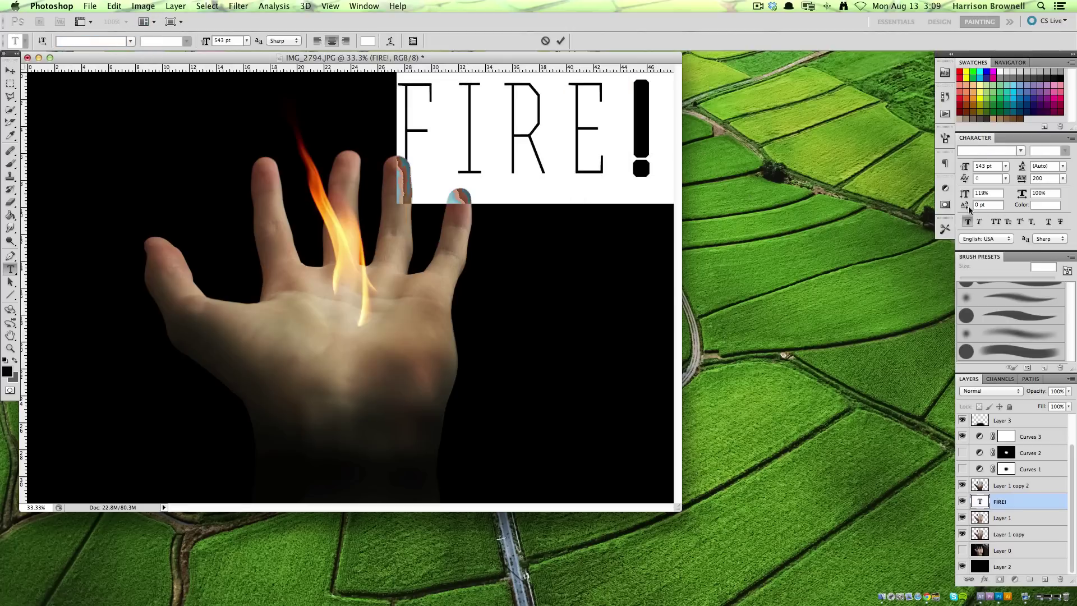
click(968, 222)
click(968, 222)
click(968, 222)
click(617, 166)
key(super+a)
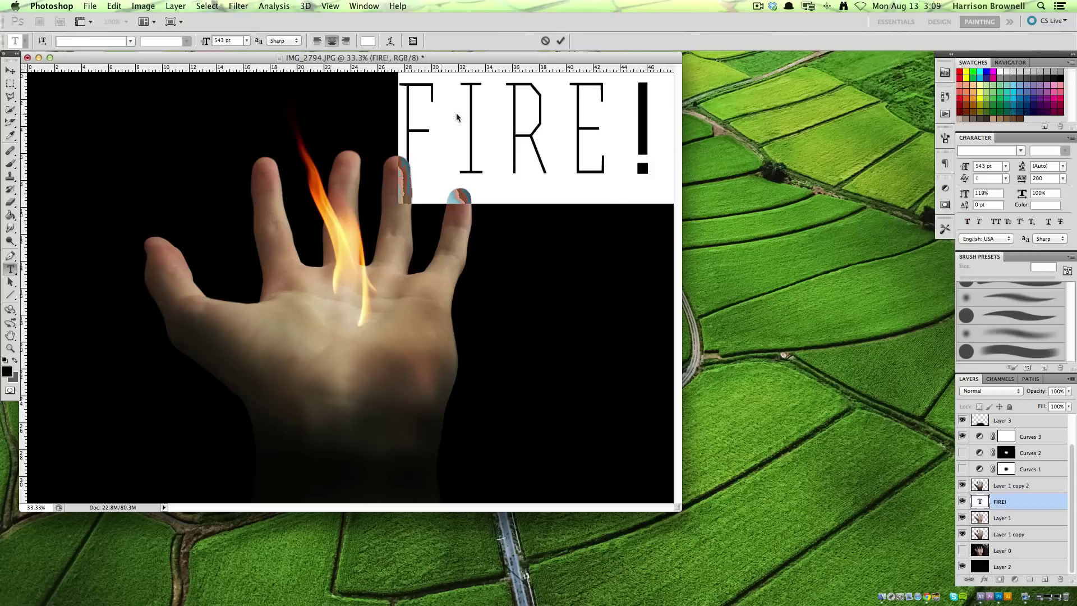
- Try Rosewood Std, return FIRE! to Rex Light, and shift it about 25 px down
click(108, 39)
click(128, 43)
click(132, 45)
click(131, 41)
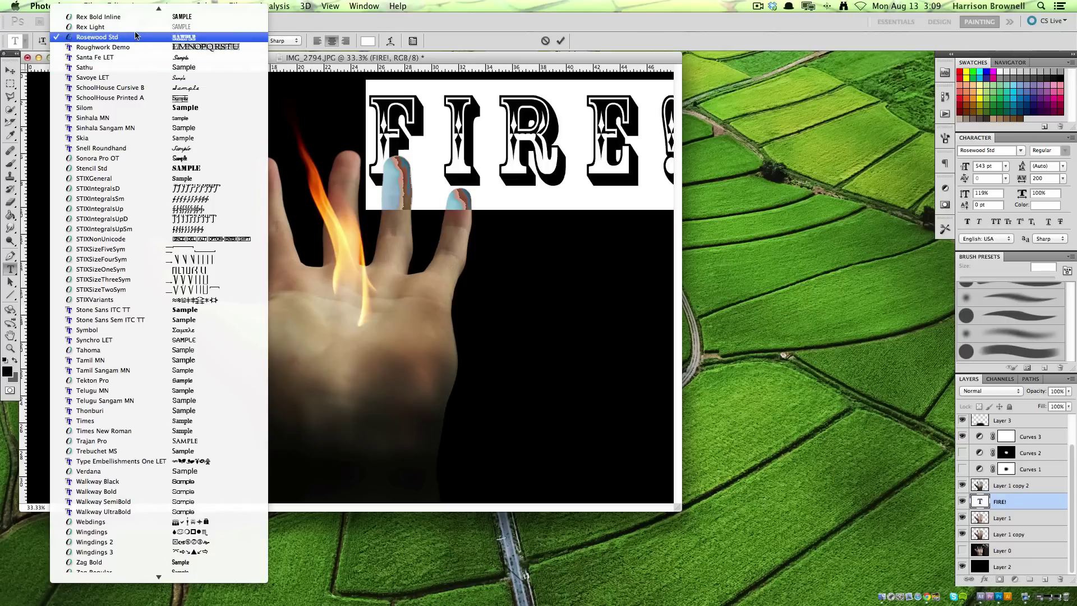
click(135, 28)
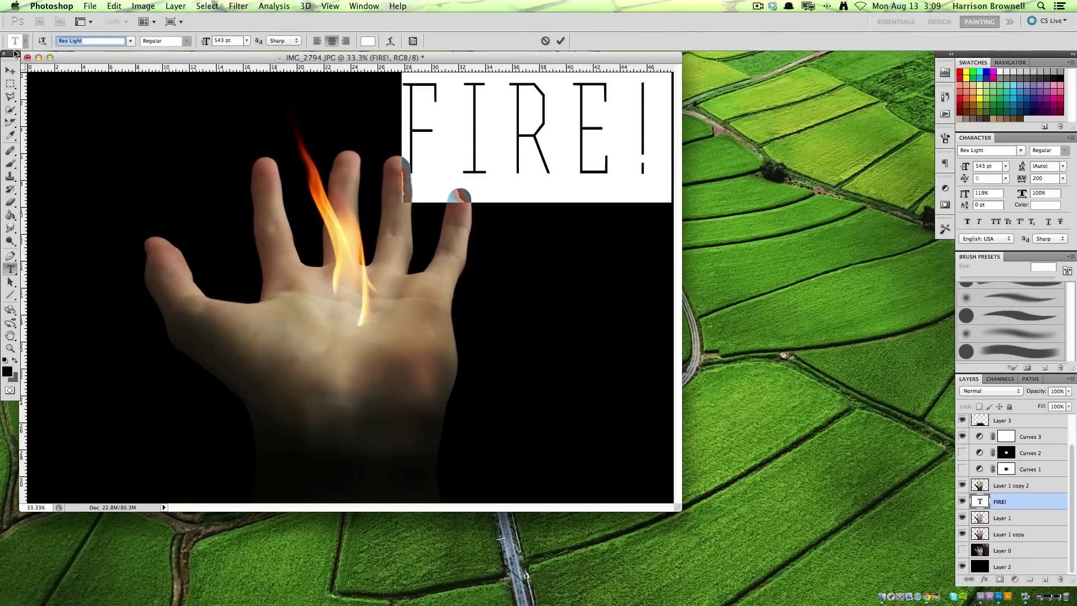
click(10, 70)
mouse_move(507, 117)
mouse_down()
mouse_move(510, 131)
mouse_move(521, 120)
mouse_up()
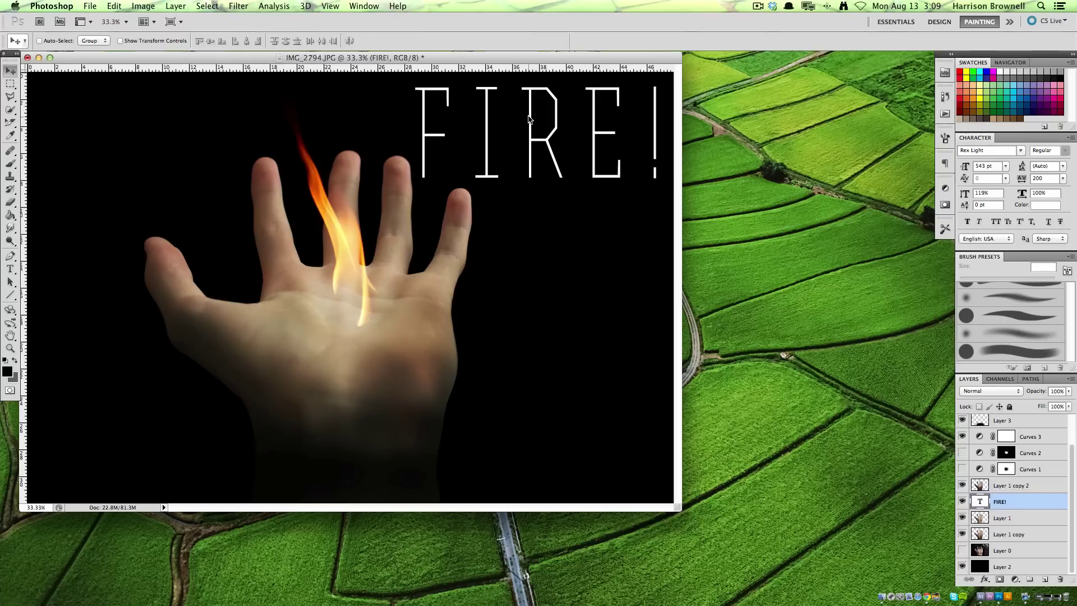
- Add a 7 px outline stroke to the FIRE! text layer
double_click(1018, 500)
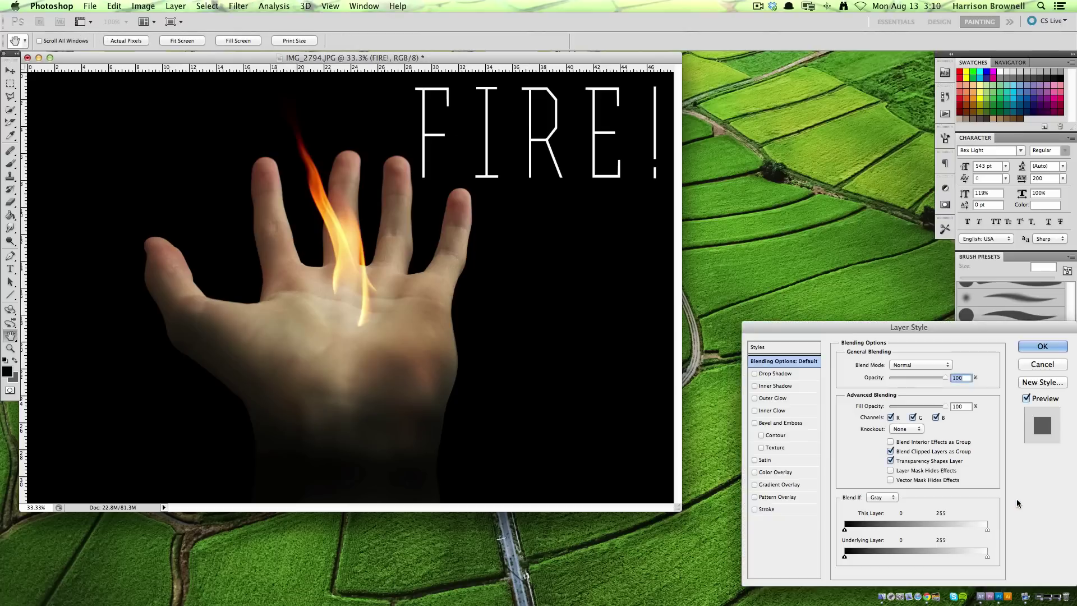
click(783, 509)
drag(881, 363, 878, 363)
- Set the stroke colour to bright orange ff6600
click(866, 439)
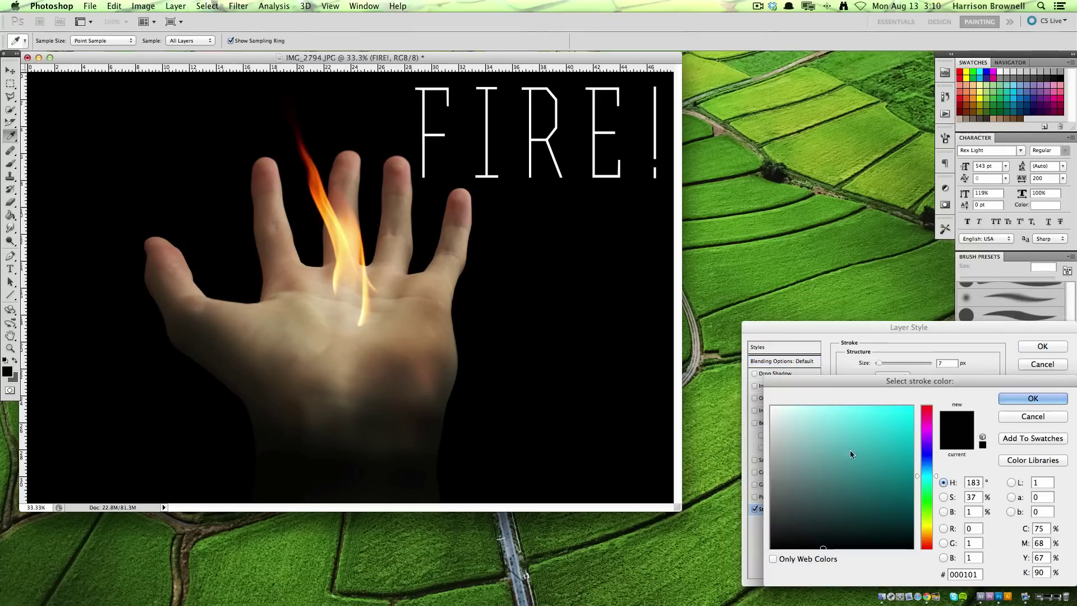
click(926, 528)
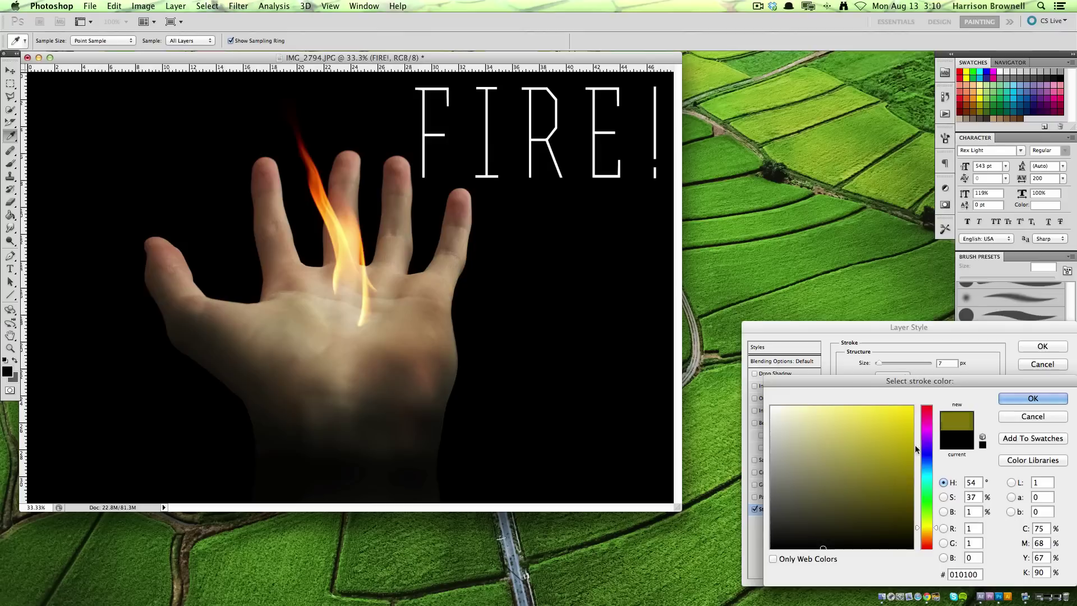
drag(926, 422, 915, 404)
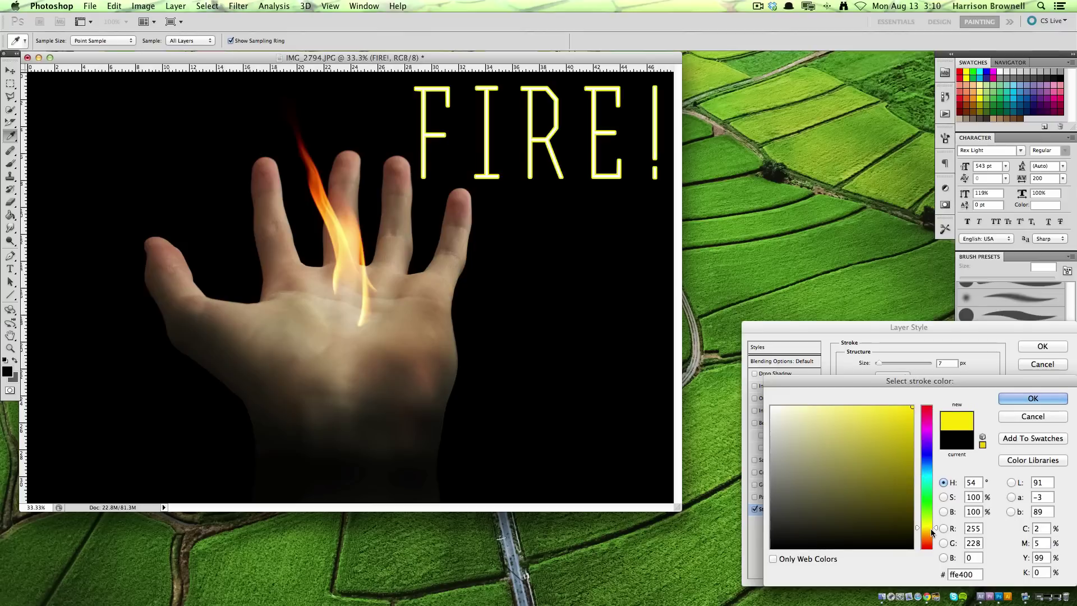
drag(931, 527, 936, 544)
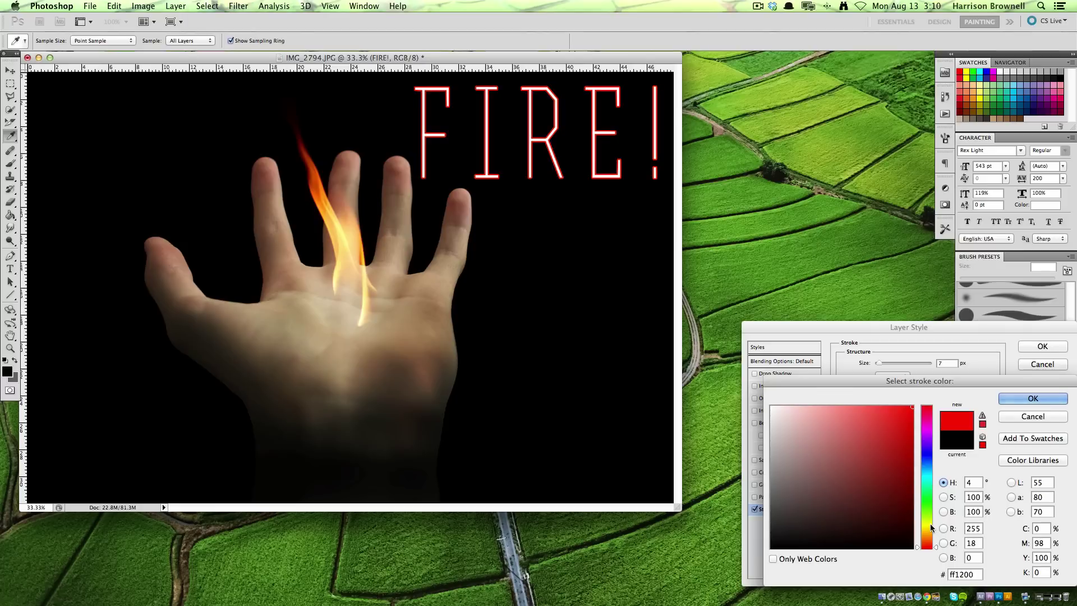
click(935, 542)
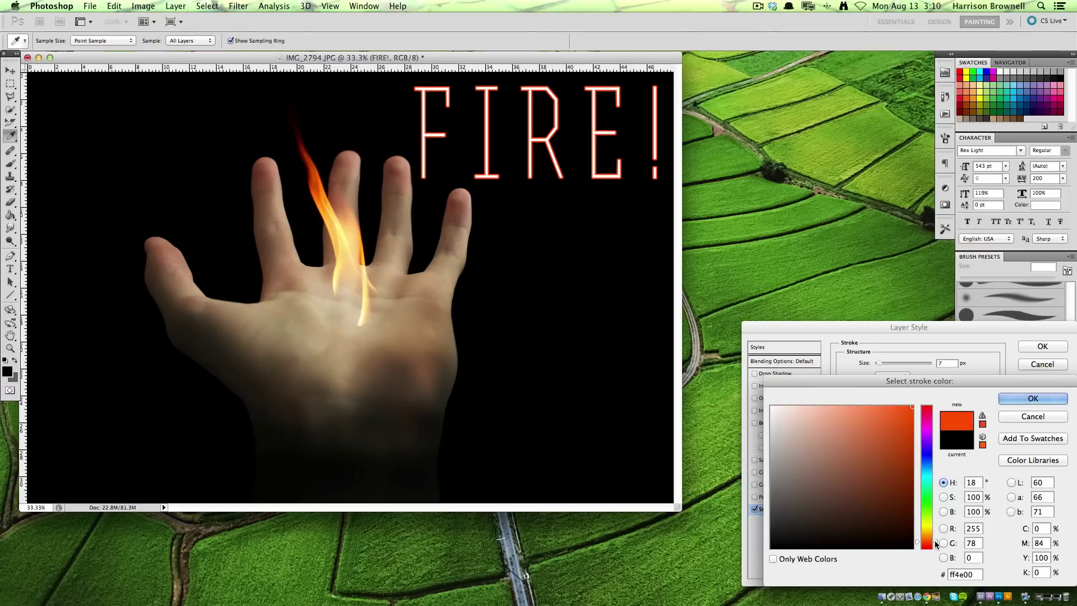
drag(935, 543, 936, 539)
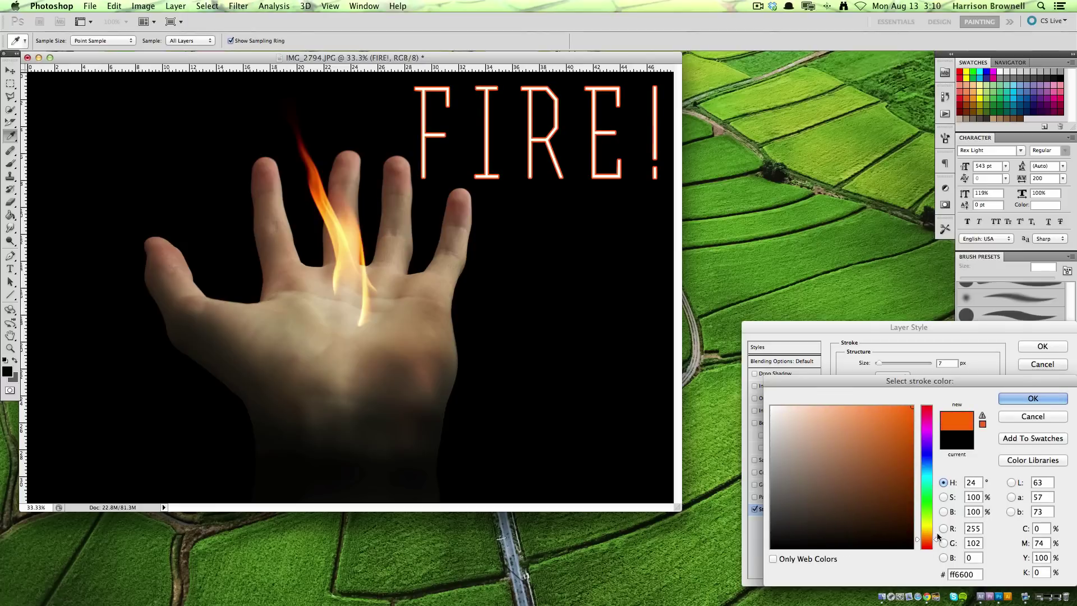
click(899, 459)
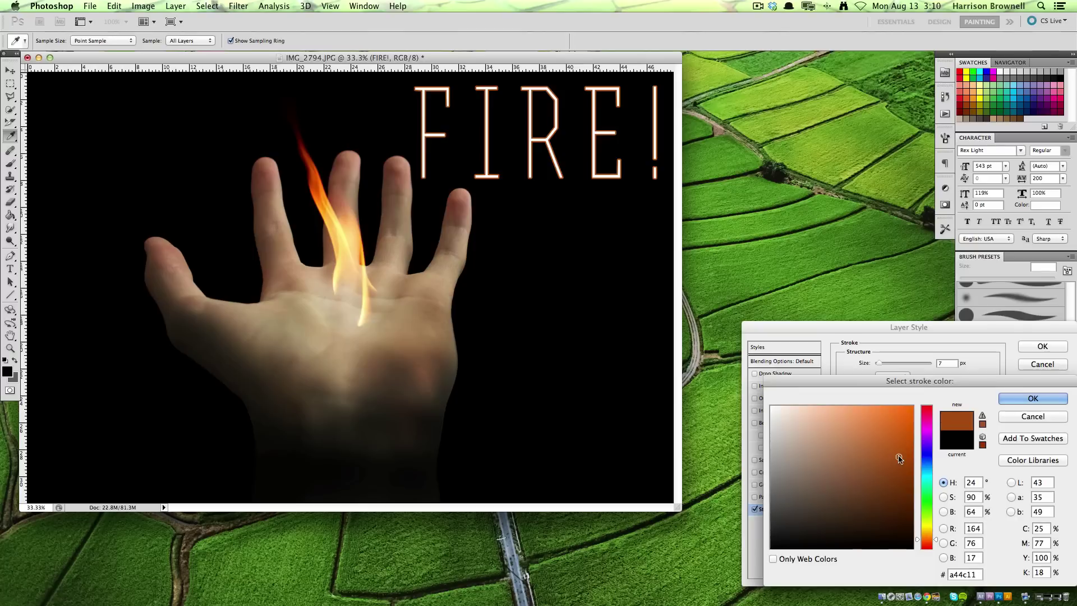
drag(899, 459, 932, 399)
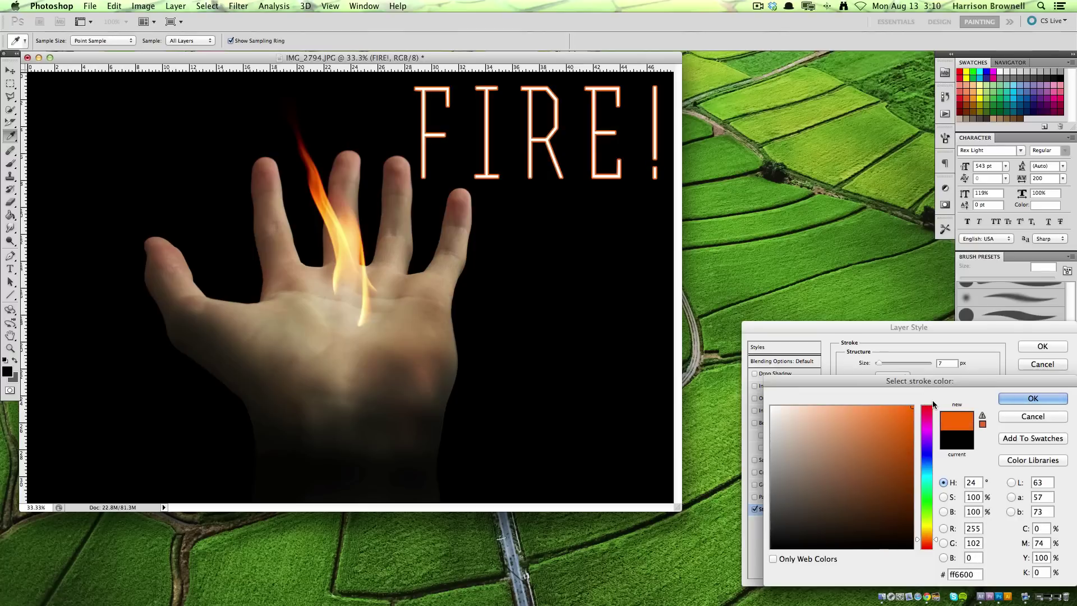
click(1027, 398)
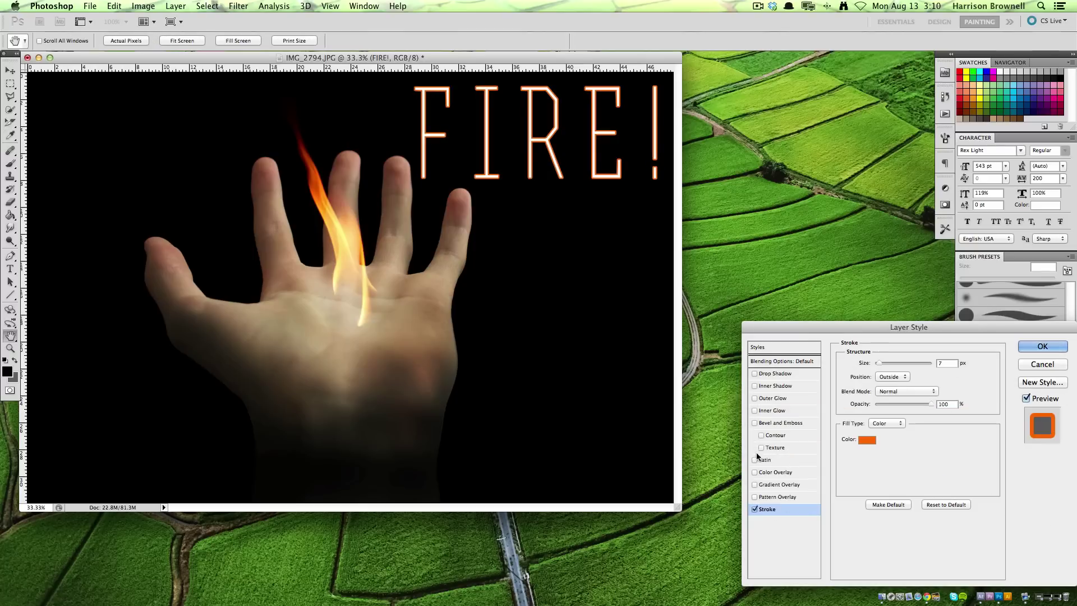
- Add a dark red 4a0407 Color Overlay and apply the stroke and overlay to FIRE!
click(754, 471)
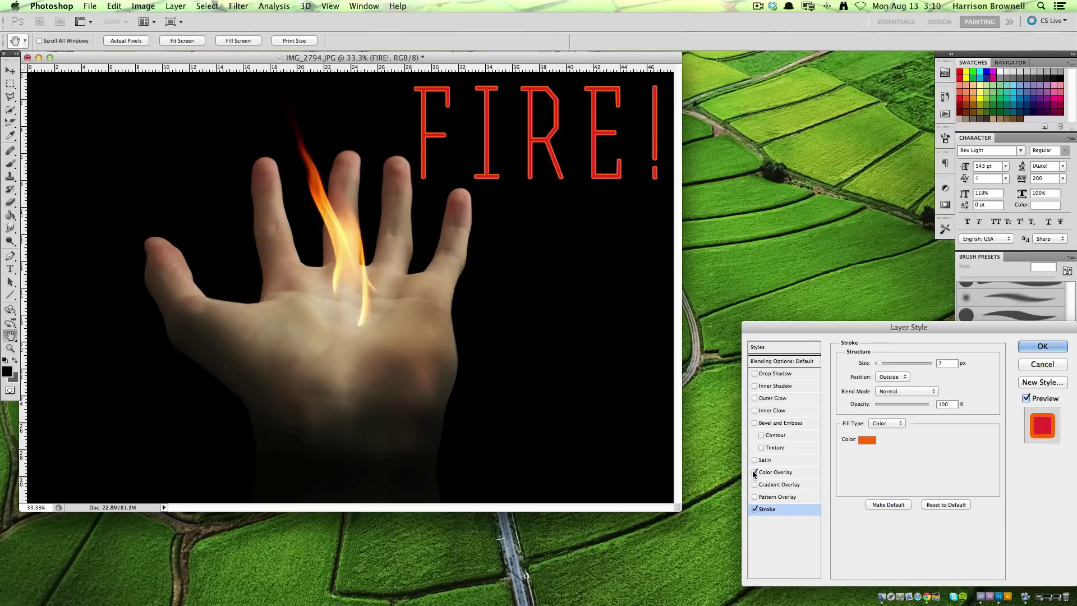
click(781, 476)
click(951, 365)
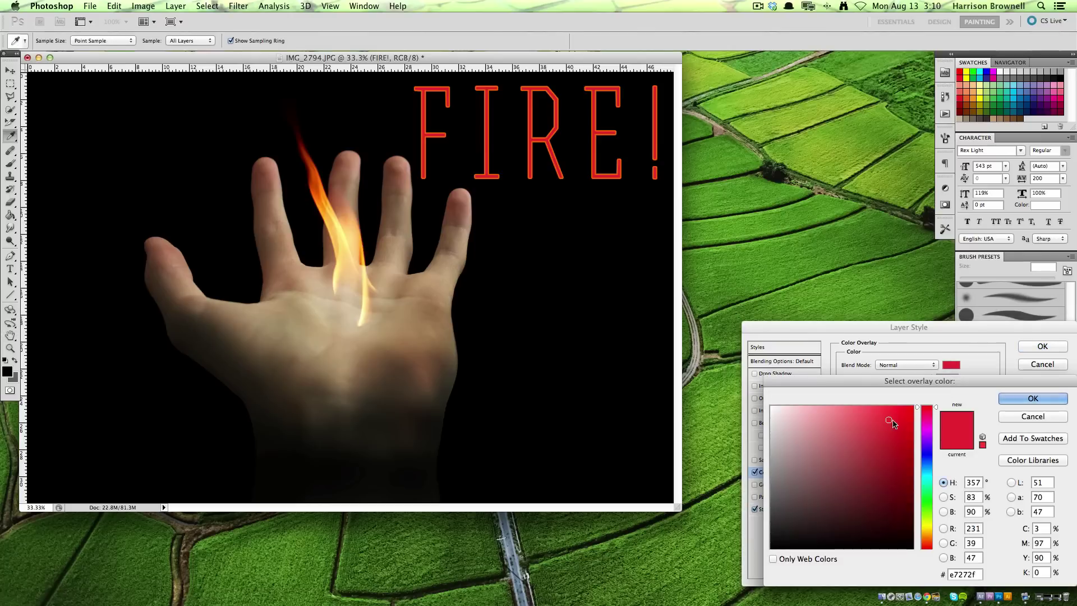
drag(880, 440, 905, 507)
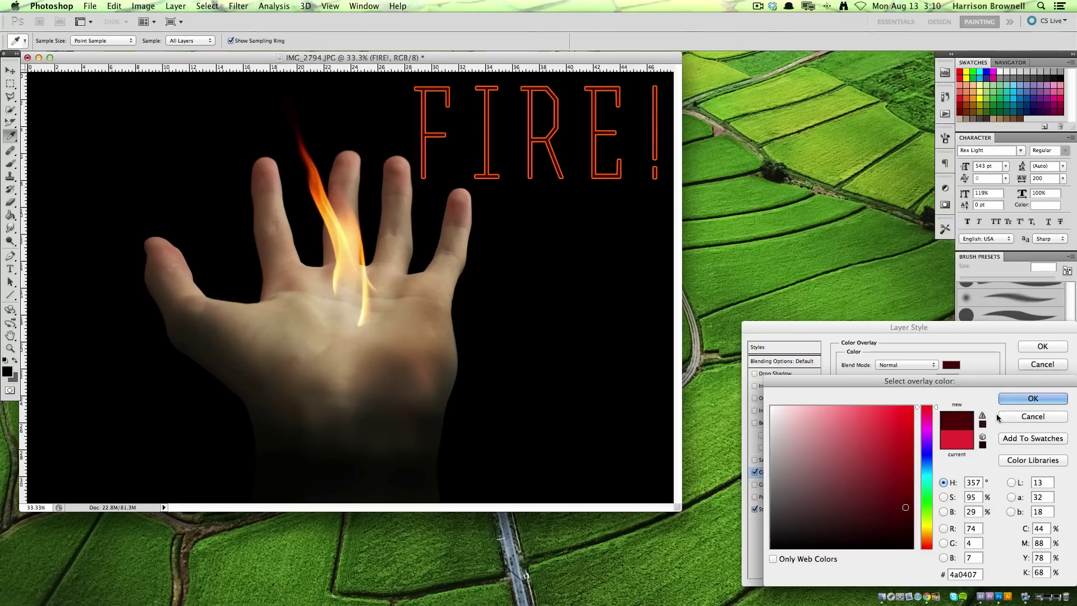
click(1013, 398)
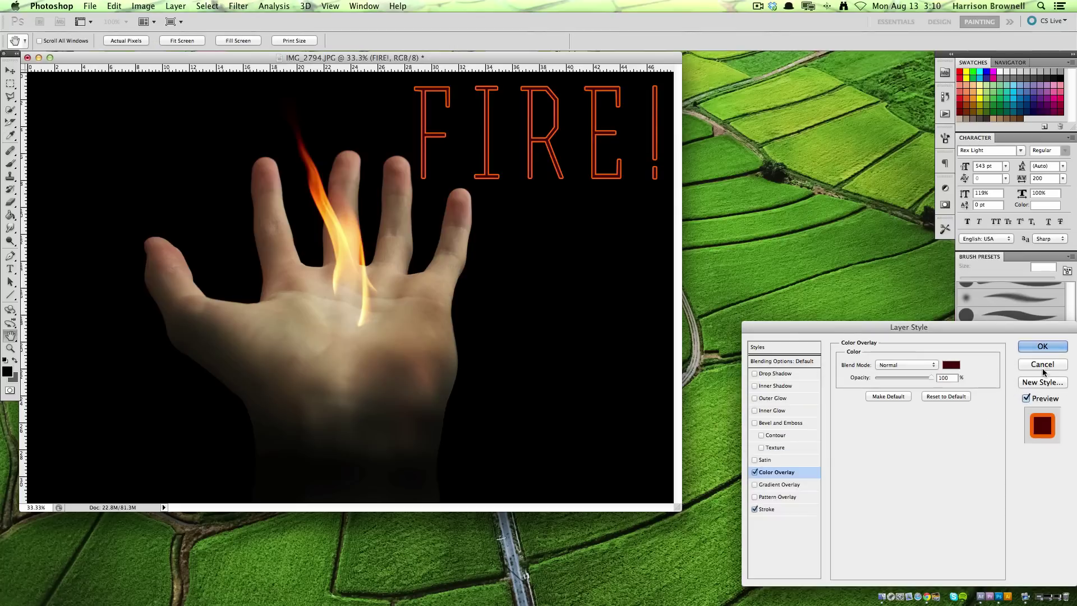
click(1045, 346)
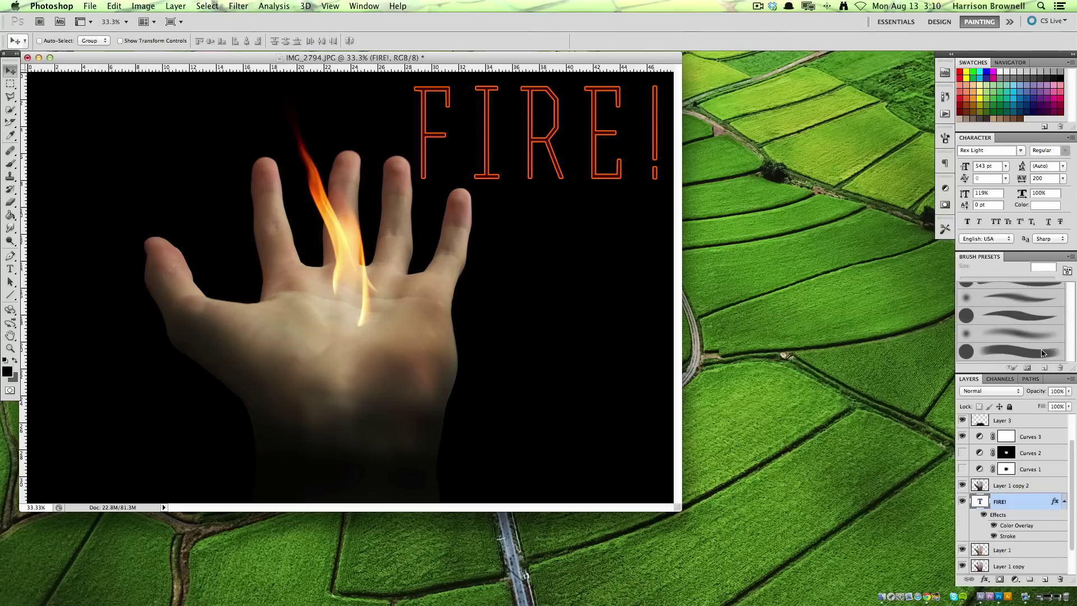
- Replace FIRE! with SUBSCRIBE! and move its text layer to the top of the stack
click(10, 269)
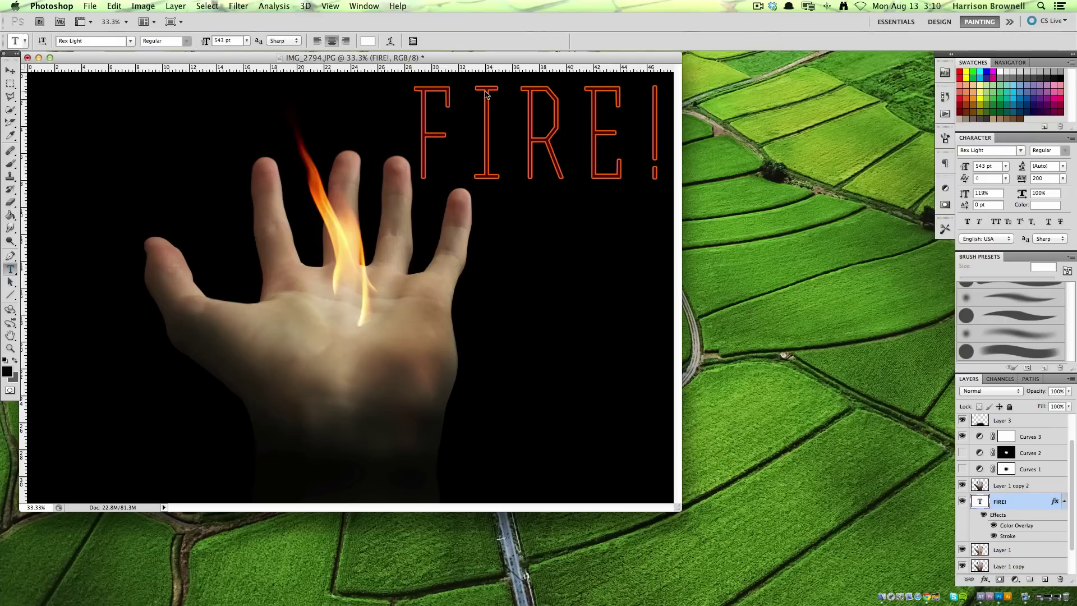
triple_click(519, 110)
key(BackSpace)
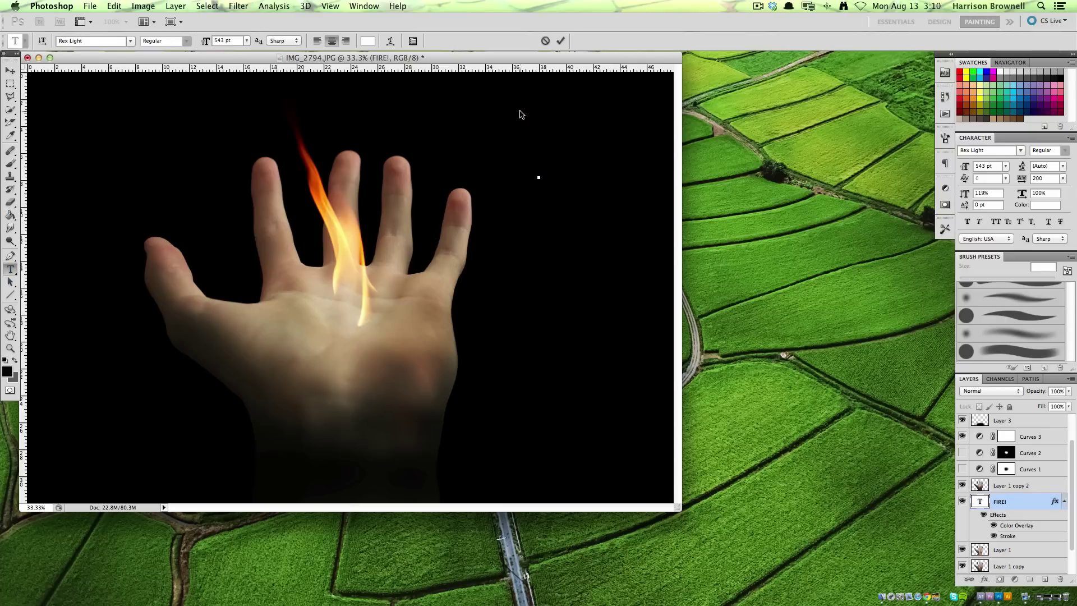
text(SUBSCR)
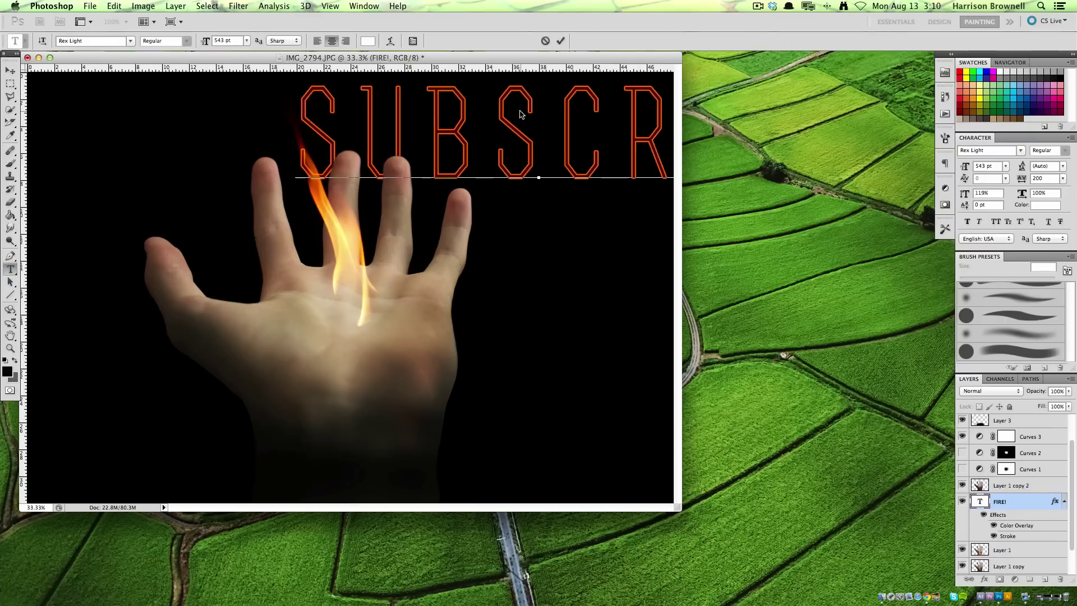
text(I)
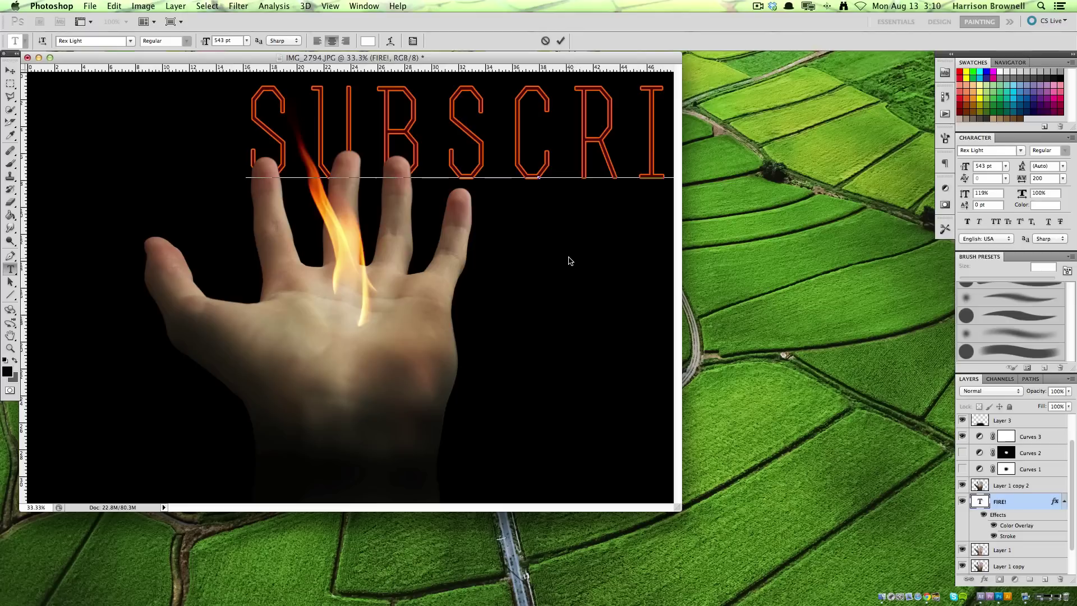
text(BE!)
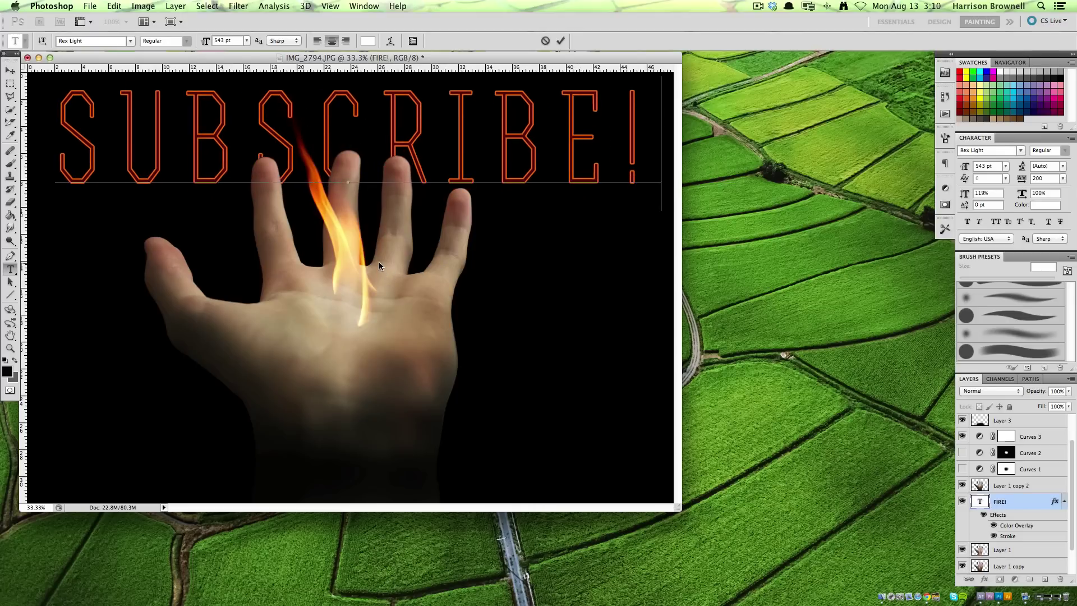
click(1052, 552)
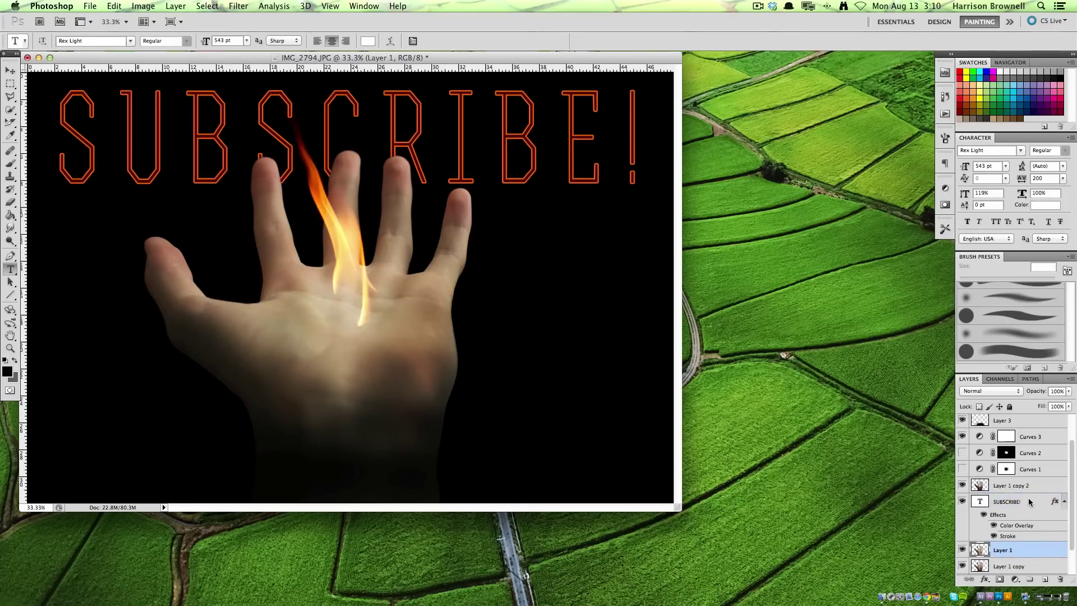
scroll(1013, 426, up, 3)
drag(1012, 415, 1010, 416)
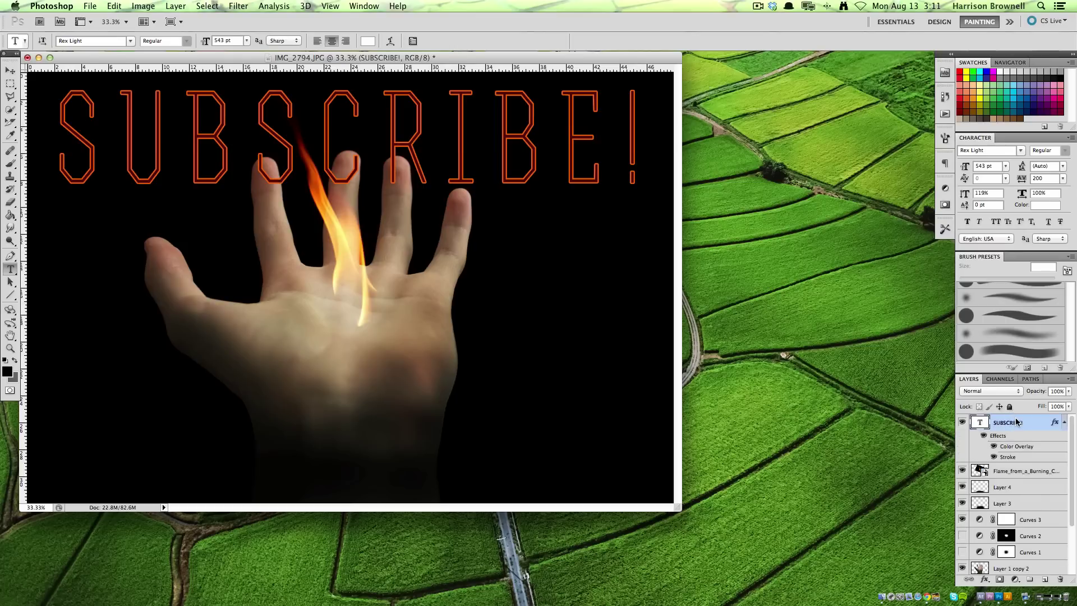